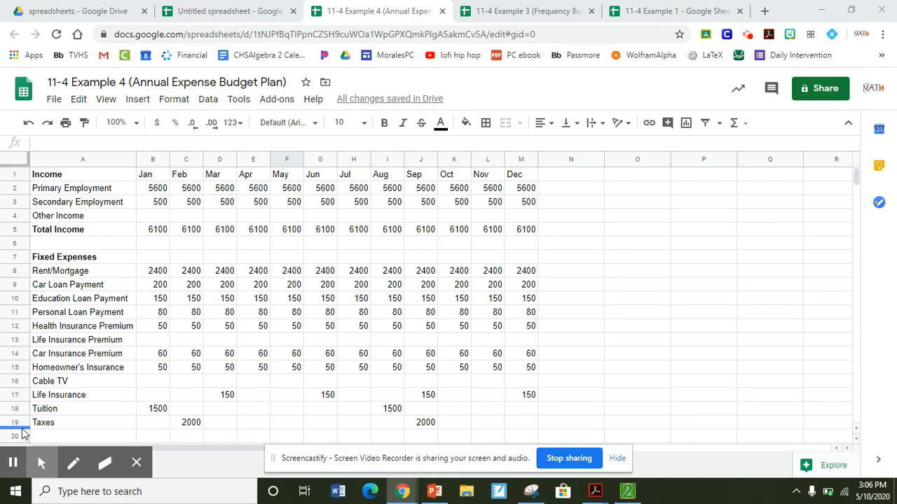
# Look over the income, fixed expense and variable expense rows of the 11-4 Example 4 annual expense budget plan.
pyautogui.moveTo(88, 456)
pyautogui.scroll(-2, 251, 267)
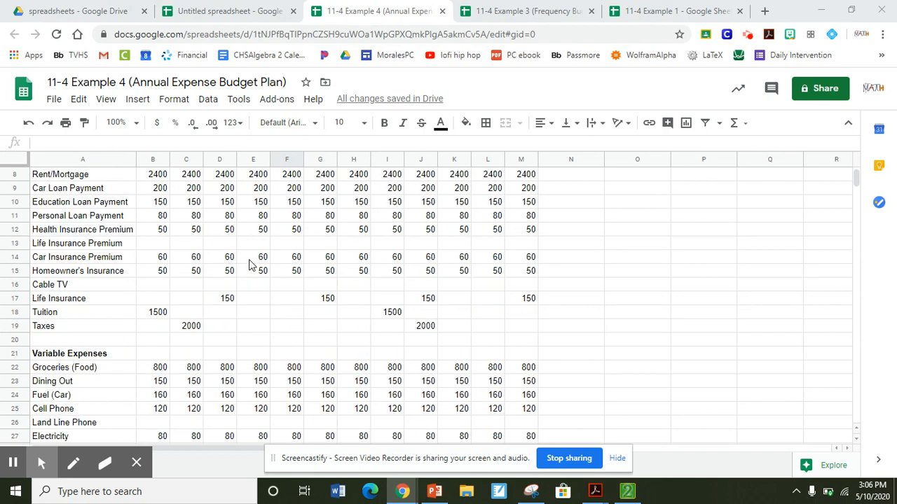
pyautogui.scroll(-8, 251, 273)
pyautogui.scroll(3, 254, 294)
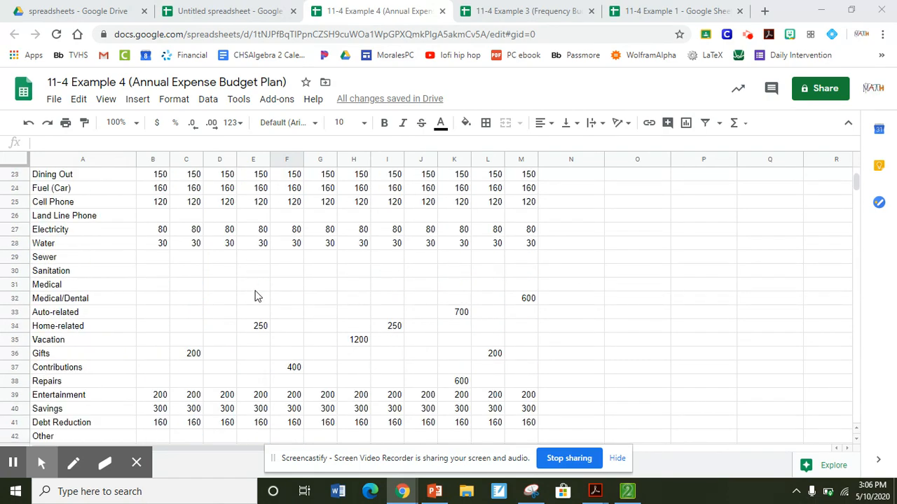
pyautogui.scroll(7, 256, 296)
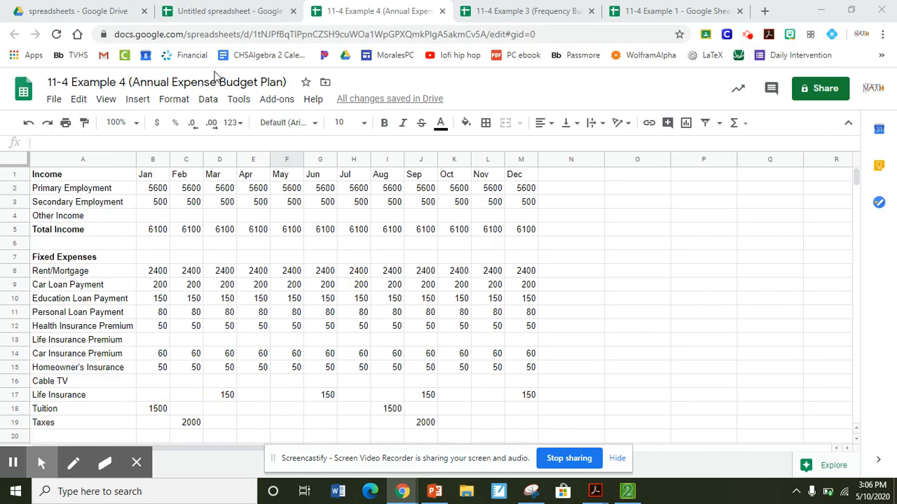
# Create a blank Google Sheets spreadsheet in the Drive spreadsheets folder and close it.
pyautogui.click(70, 10)
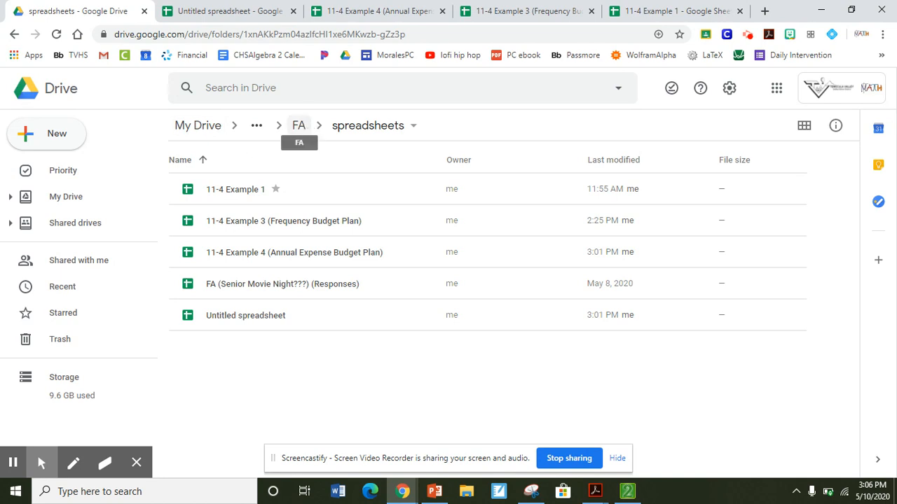
pyautogui.click(34, 133)
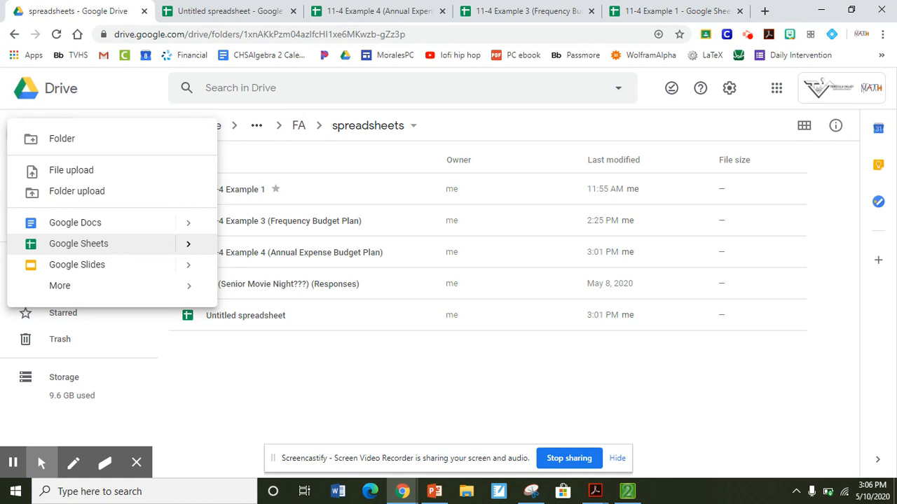
pyautogui.click(110, 253)
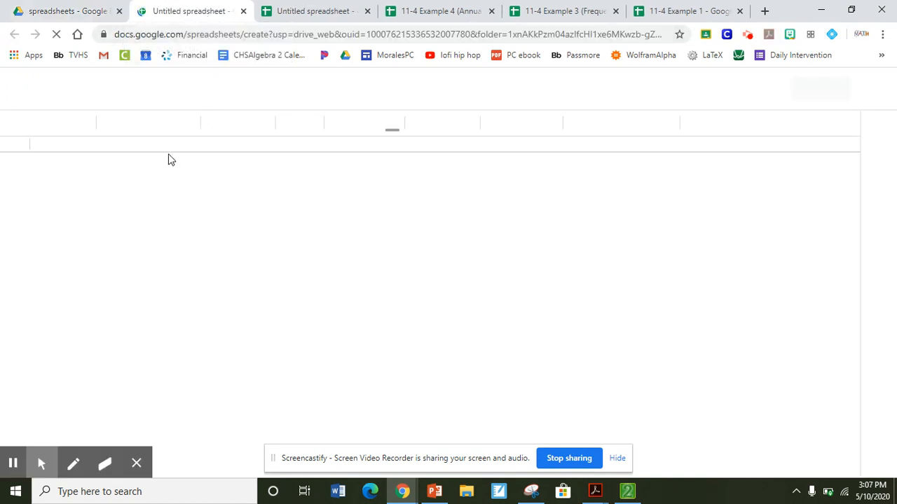
pyautogui.click(242, 11)
# In the existing untitled spreadsheet, redo the undone column A entries until the complete list of income and expense labels with bold headings is restored.
pyautogui.click(171, 8)
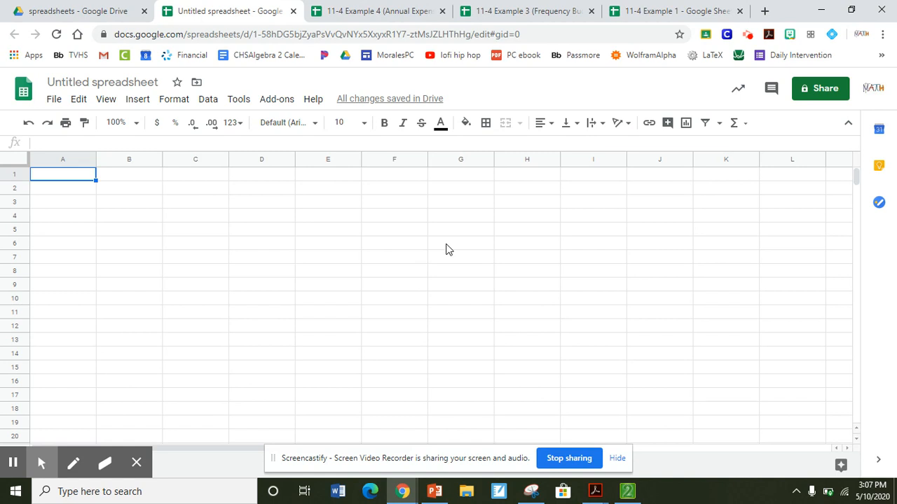
pyautogui.click(49, 125)
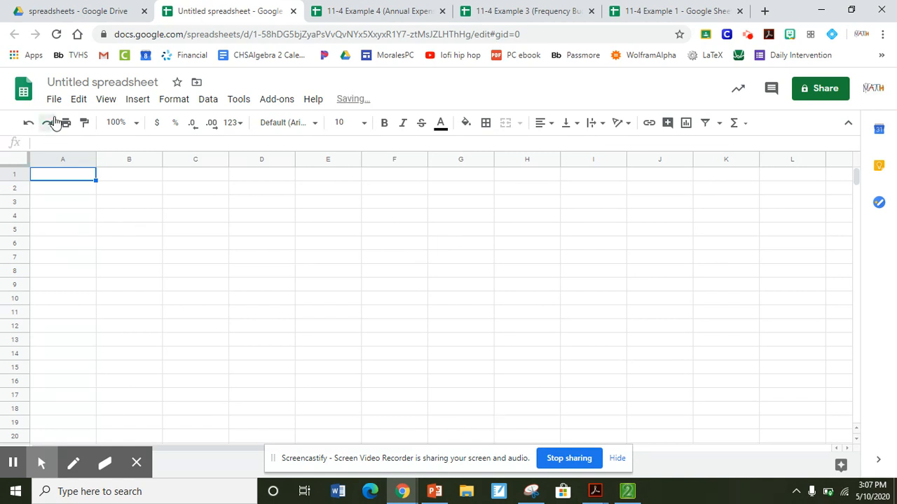
pyautogui.click(47, 126)
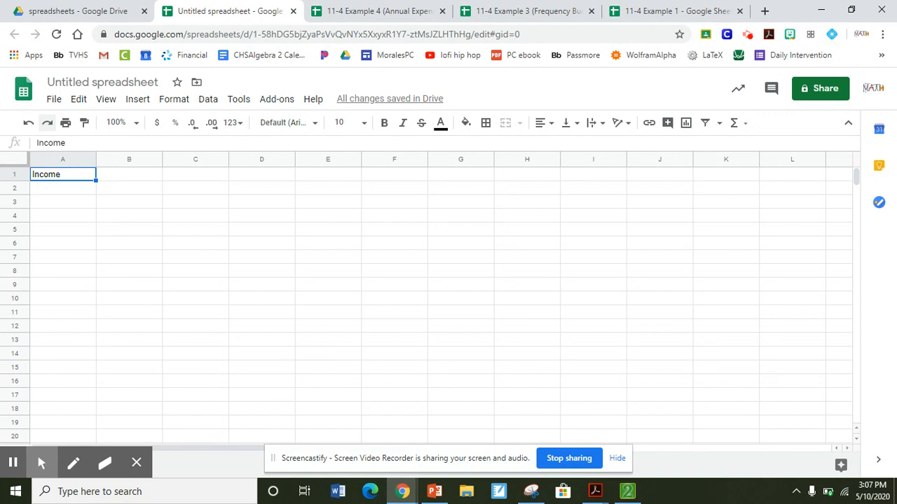
pyautogui.click(47, 126)
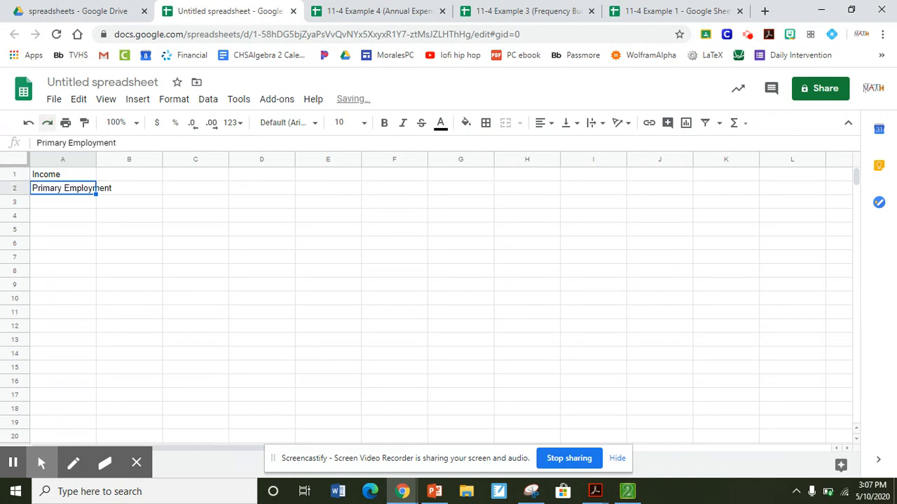
pyautogui.click(47, 125)
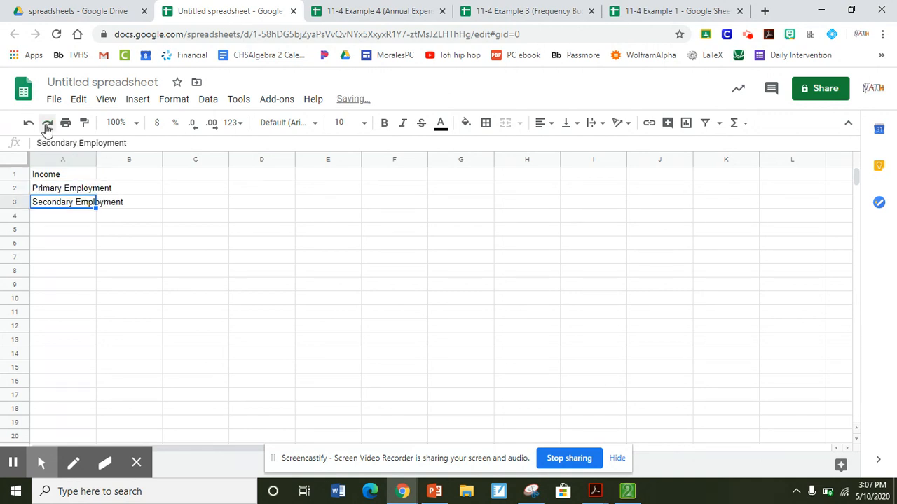
pyautogui.click(47, 128)
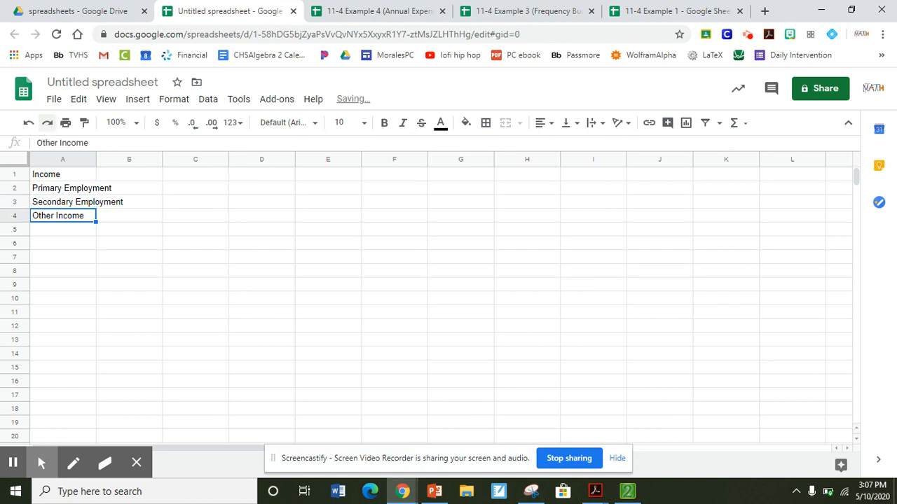
pyautogui.click(47, 127)
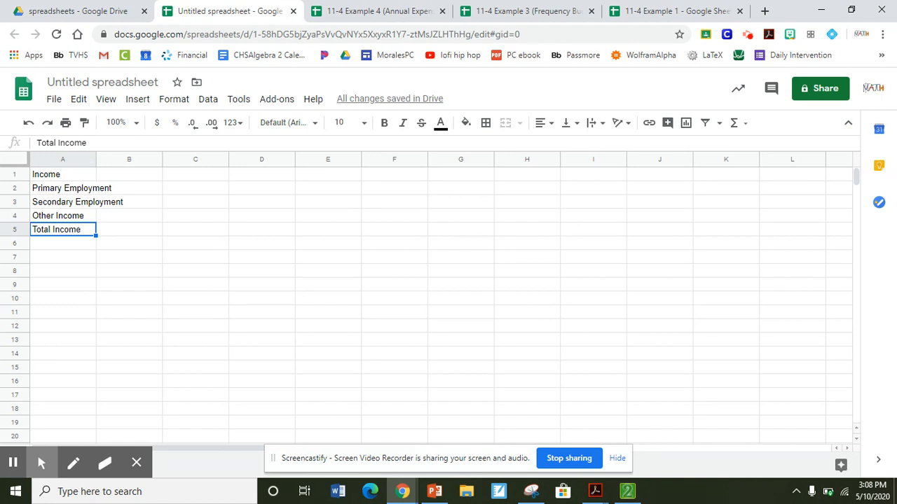
pyautogui.click(47, 123)
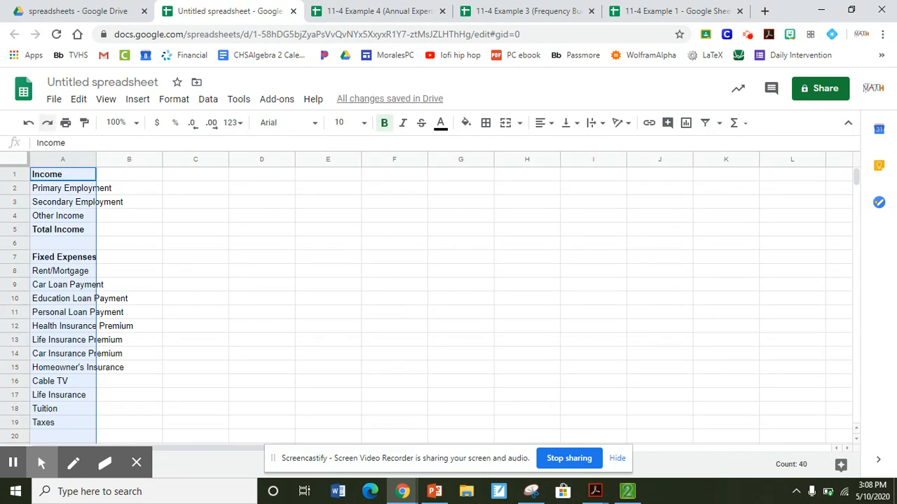
# Review the income labels in column A from Income down to the blank row below Total Income.
pyautogui.click(73, 194)
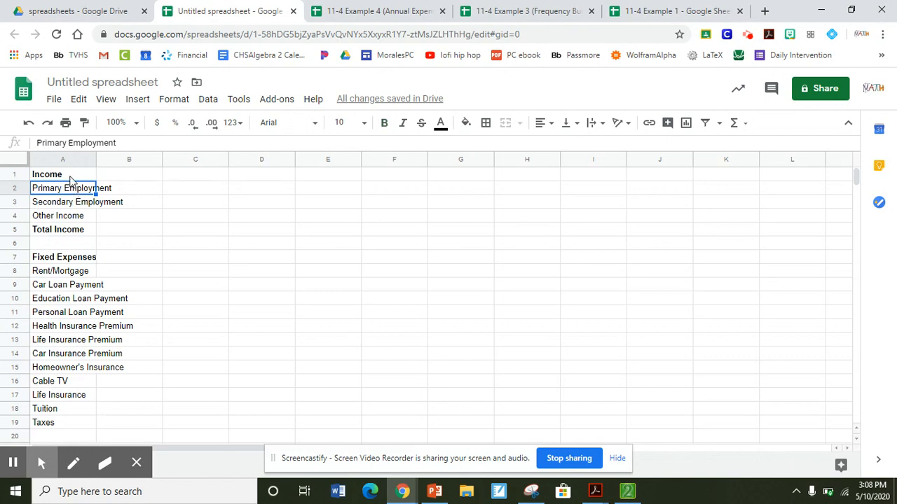
pyautogui.click(69, 175)
pyautogui.press('Down')
pyautogui.press('Down')
pyautogui.press('Down')
pyautogui.press('Down')
pyautogui.press('Down')
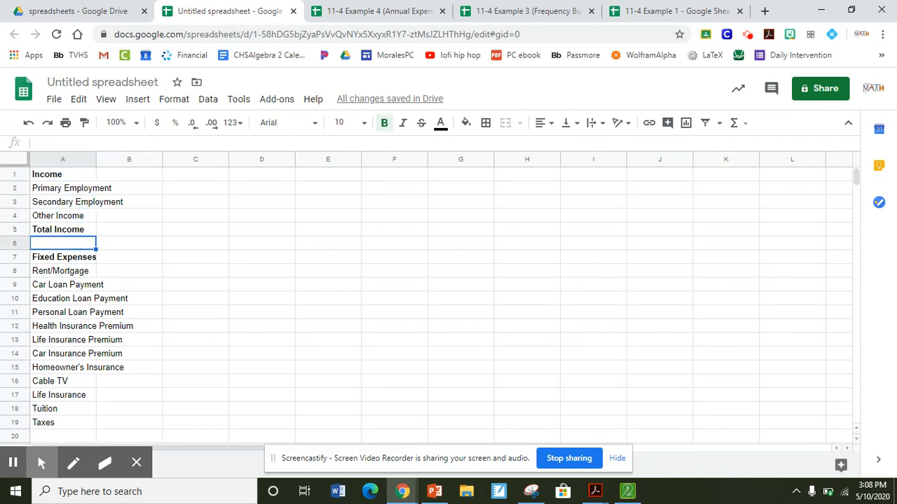
pyautogui.press('Return')
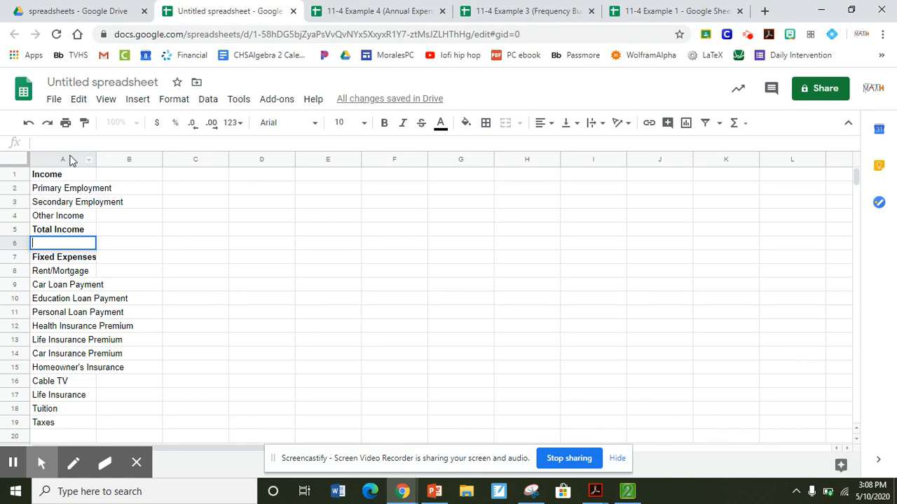
# Go through the column A labels one by one from Income through the fixed expenses to the Variable Expenses heading.
pyautogui.click(74, 177)
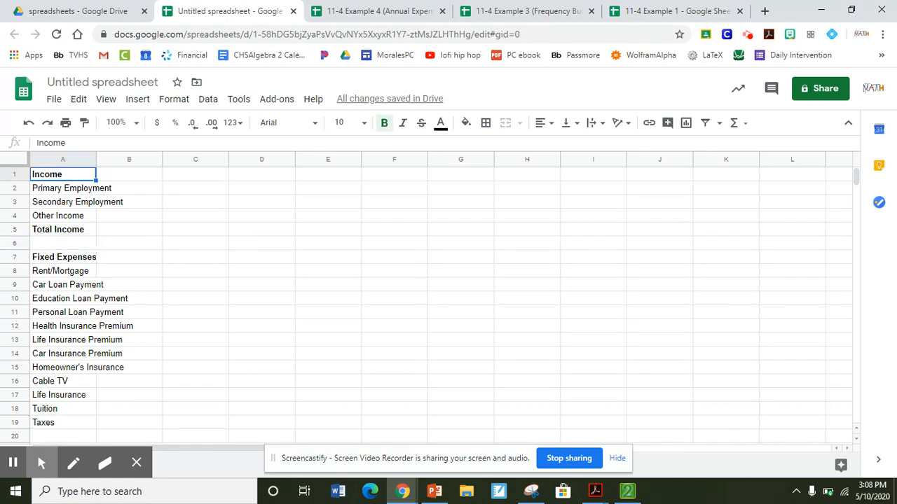
pyautogui.press('Down')
pyautogui.press('Down')
pyautogui.press('Down')
pyautogui.press('Down')
pyautogui.press('Down')
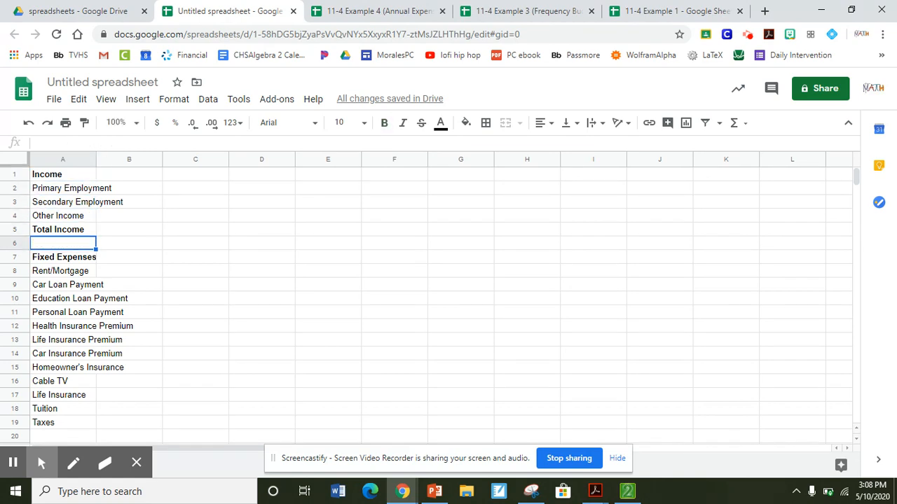
pyautogui.press('Down')
pyautogui.press('Down')
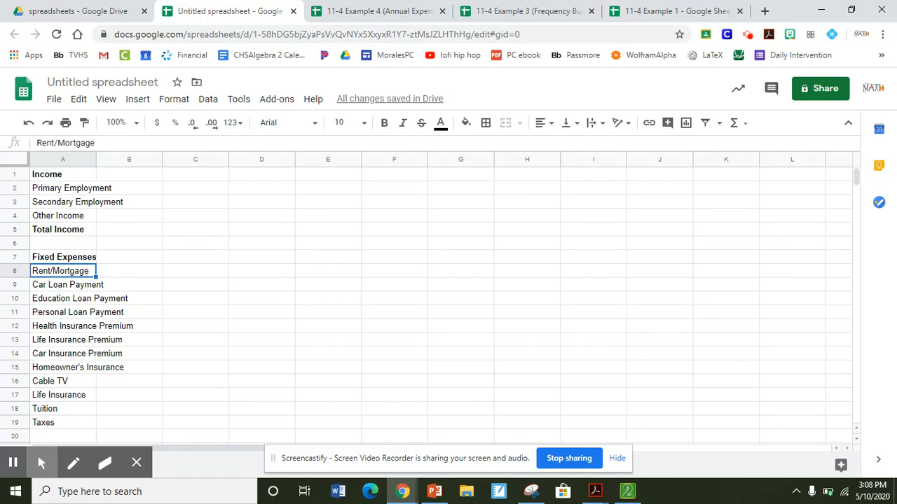
pyautogui.press('Down')
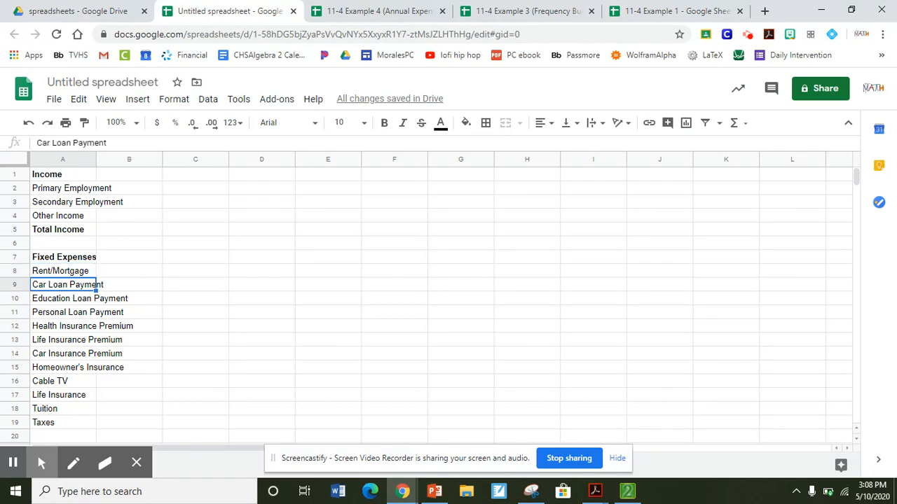
pyautogui.press('Down')
pyautogui.press('Down')
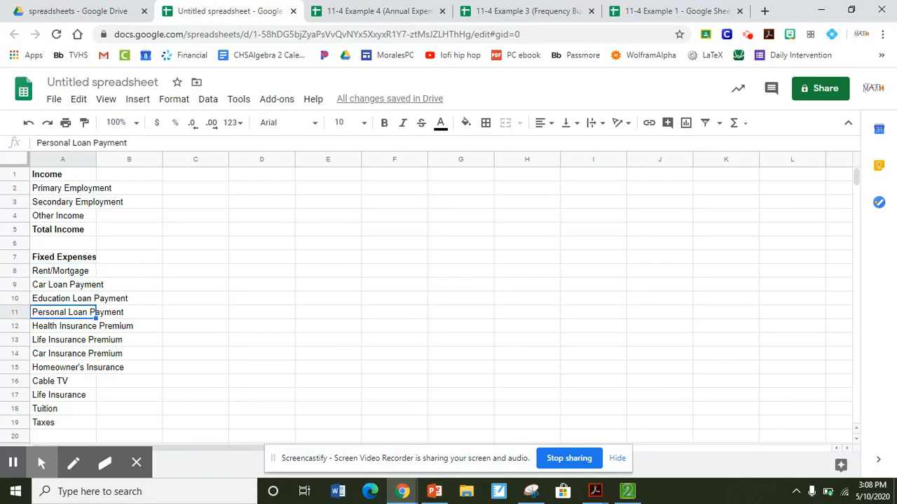
pyautogui.press('Down')
pyautogui.press('Down')
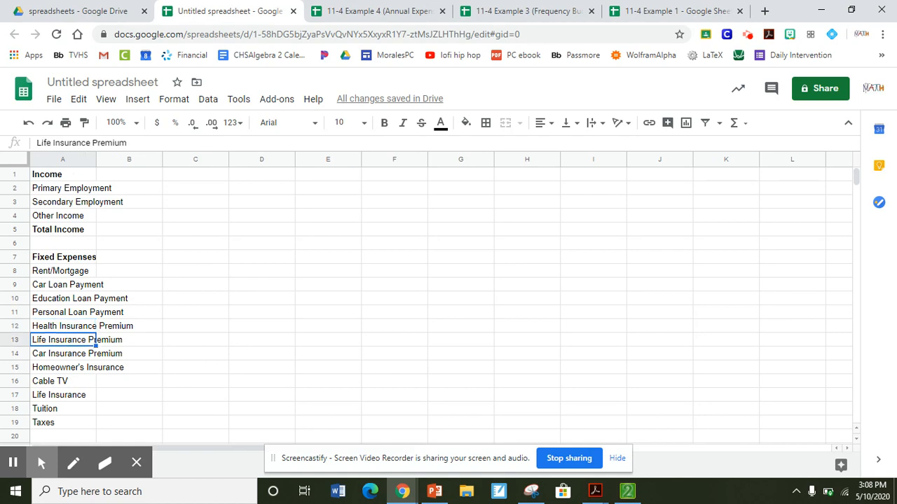
pyautogui.press('Down')
pyautogui.press('Down')
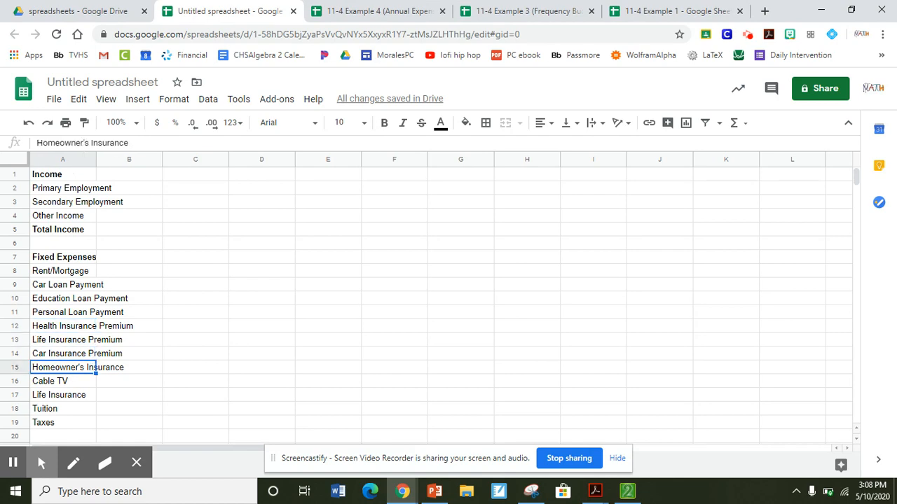
pyautogui.press('Down')
pyautogui.press('Down')
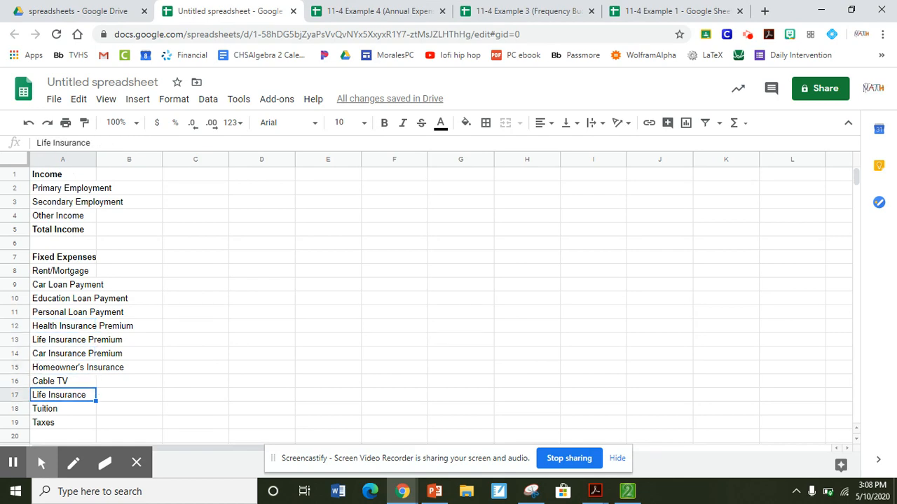
pyautogui.press('Down')
pyautogui.press('Down')
pyautogui.press('Down')
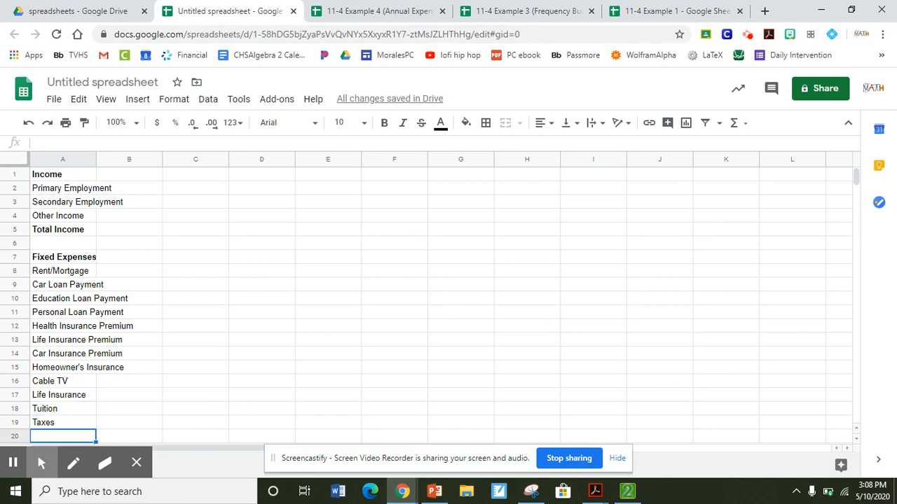
pyautogui.press('Down')
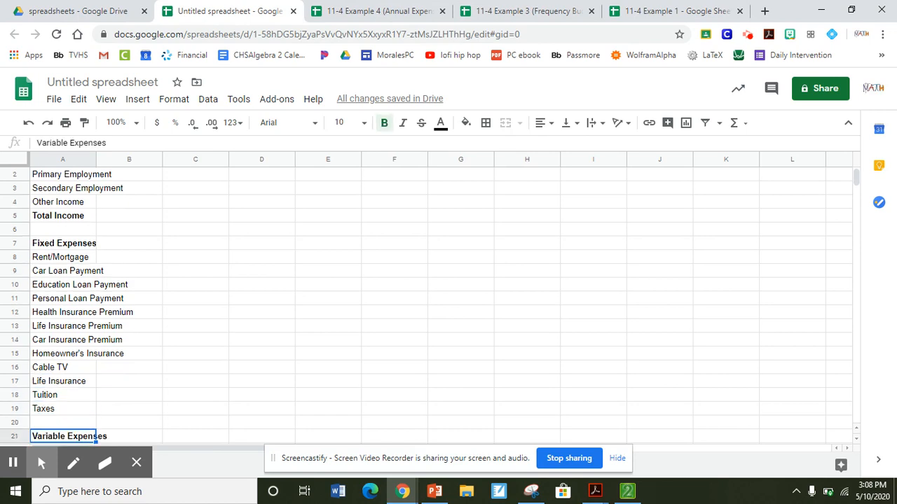
# Return to the Fixed Expenses heading and review its categories again down to the blank row below Taxes.
pyautogui.press('Up')
pyautogui.press('Up')
pyautogui.press('Up')
pyautogui.press('Up')
pyautogui.press('Up')
pyautogui.press('Up')
pyautogui.press('Up')
pyautogui.press('Up')
pyautogui.press('Up')
pyautogui.press('Up')
pyautogui.press('Up')
pyautogui.press('Up')
pyautogui.press('Up')
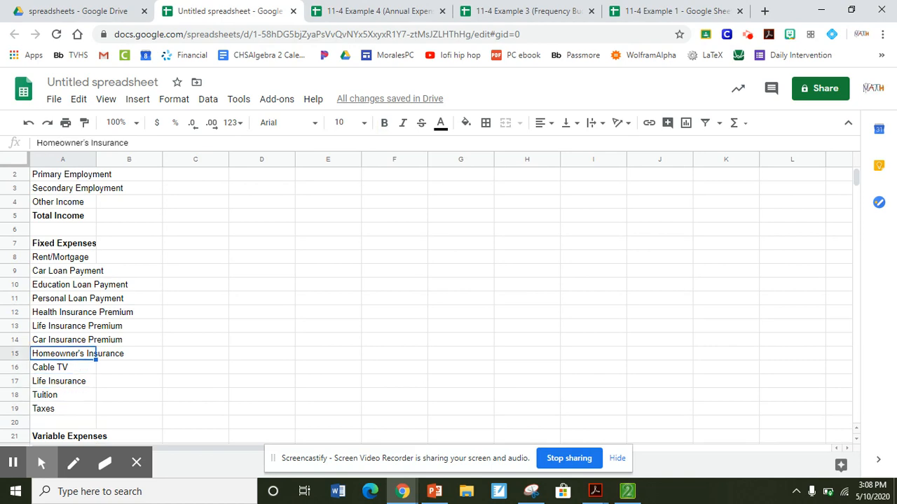
pyautogui.press('Up')
pyautogui.press('Up')
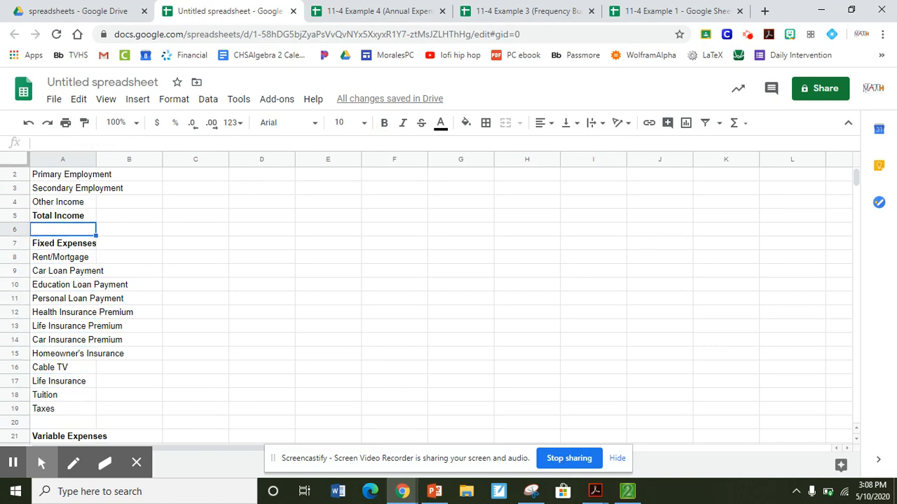
pyautogui.press('Down')
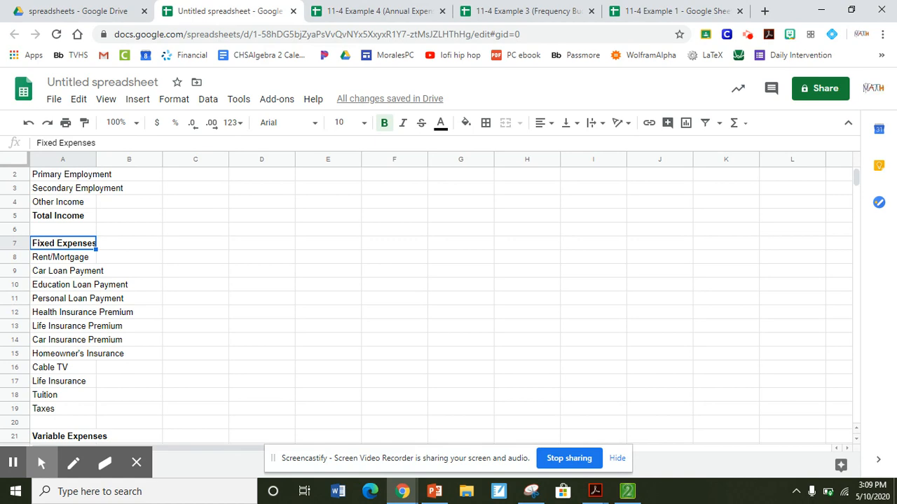
pyautogui.press('Down')
pyautogui.press('Down')
pyautogui.press('Down')
pyautogui.press('Down')
pyautogui.press('Down')
pyautogui.press('Down')
pyautogui.press('Down')
pyautogui.press('Down')
pyautogui.press('Down')
pyautogui.press('Down')
pyautogui.press('Down')
pyautogui.press('Down')
pyautogui.press('Down')
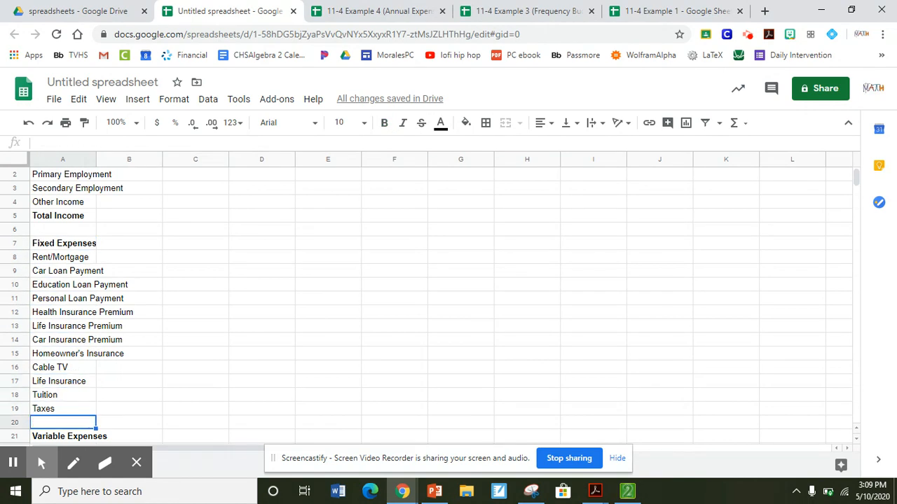
# Review the variable expense labels in column A from the Variable Expenses heading down to the blank row below Other.
pyautogui.press('Down')
pyautogui.press('Down')
pyautogui.press('Down')
pyautogui.press('Up')
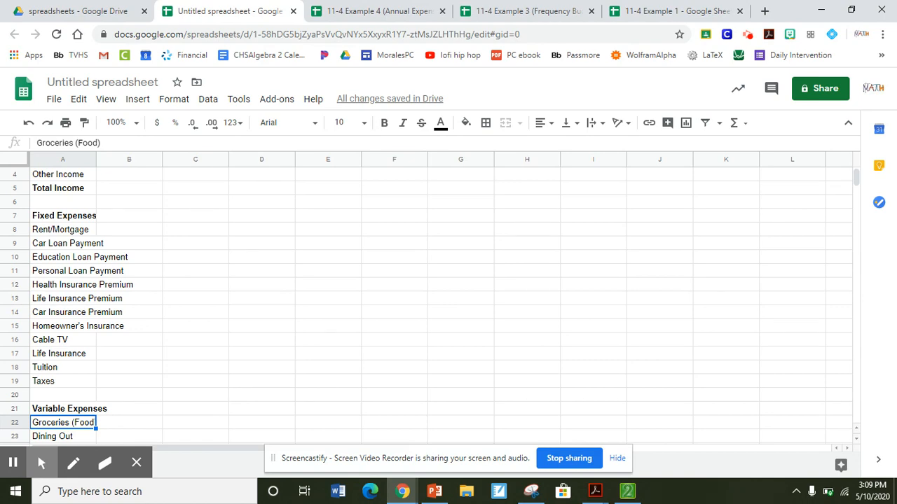
pyautogui.press('Down')
pyautogui.press('Down')
pyautogui.press('Down')
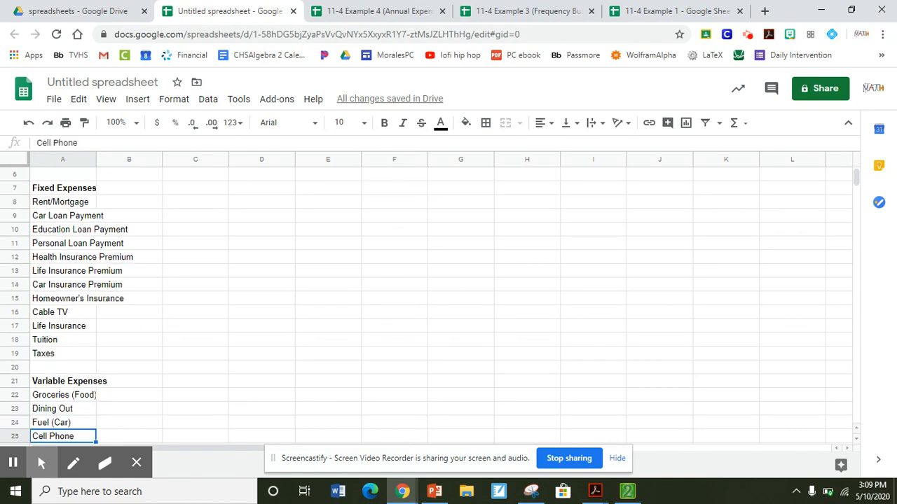
pyautogui.press('Down')
pyautogui.press('Down')
pyautogui.press('Down')
pyautogui.press('Down')
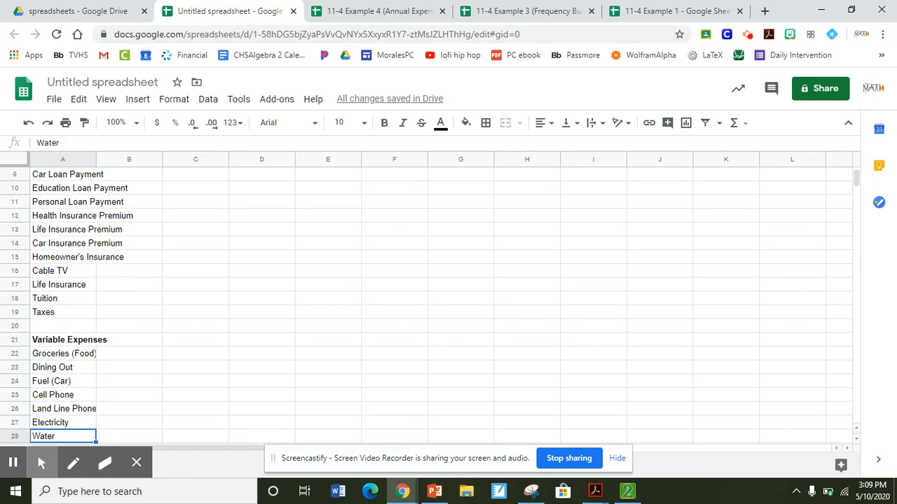
pyautogui.press('Down')
pyautogui.press('Down')
pyautogui.press('Down')
pyautogui.press('Down')
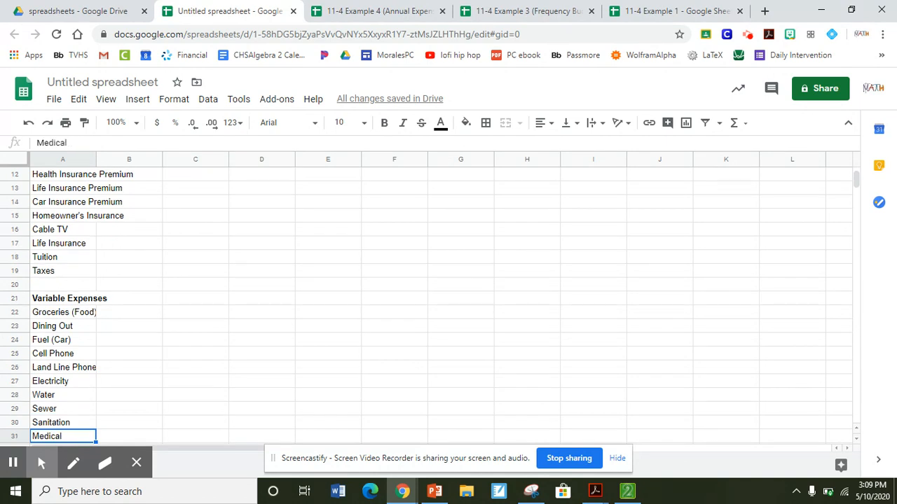
pyautogui.press('Down')
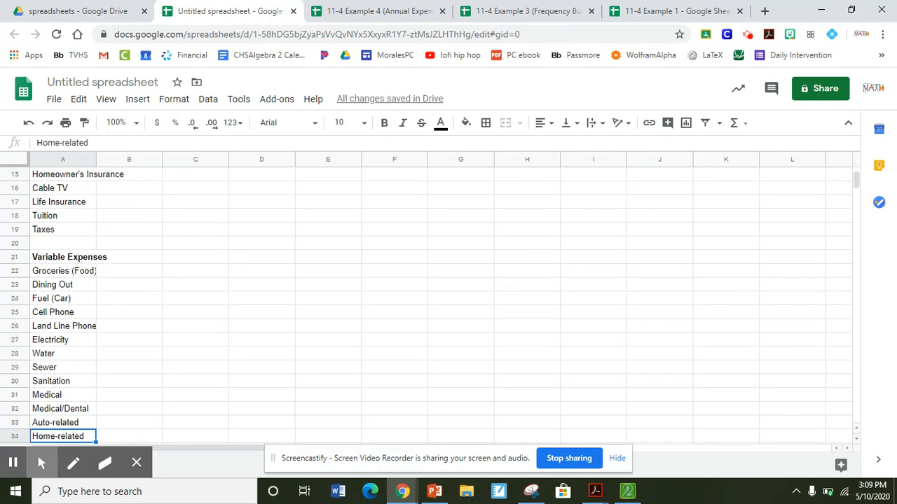
pyautogui.press('Down')
pyautogui.press('Down')
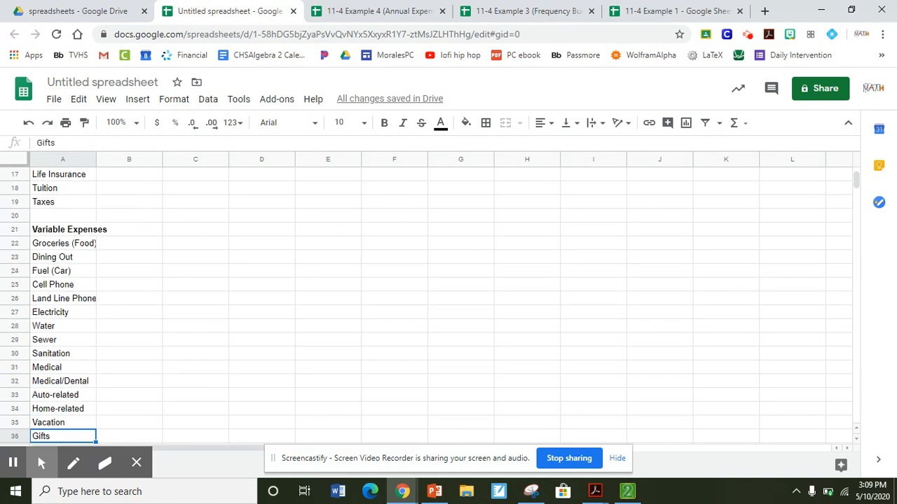
pyautogui.press('Down')
pyautogui.press('Down')
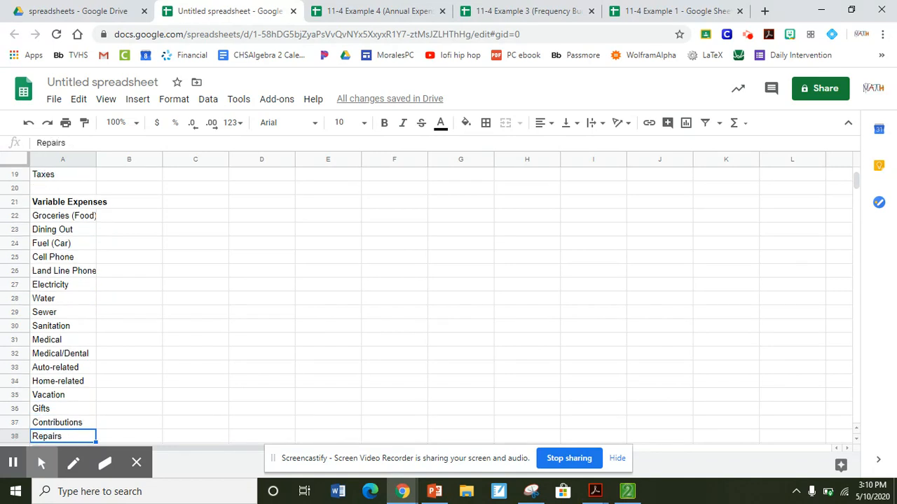
pyautogui.press('Down')
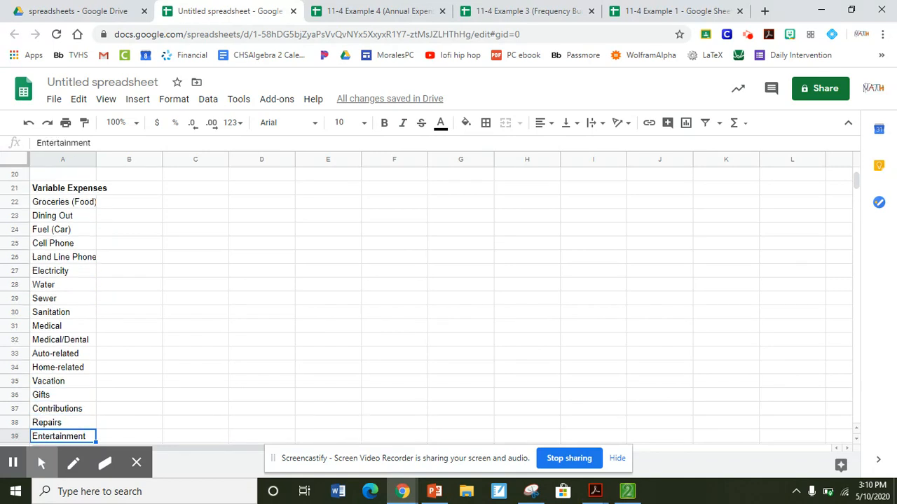
pyautogui.press('Down')
pyautogui.press('Down')
pyautogui.press('Down')
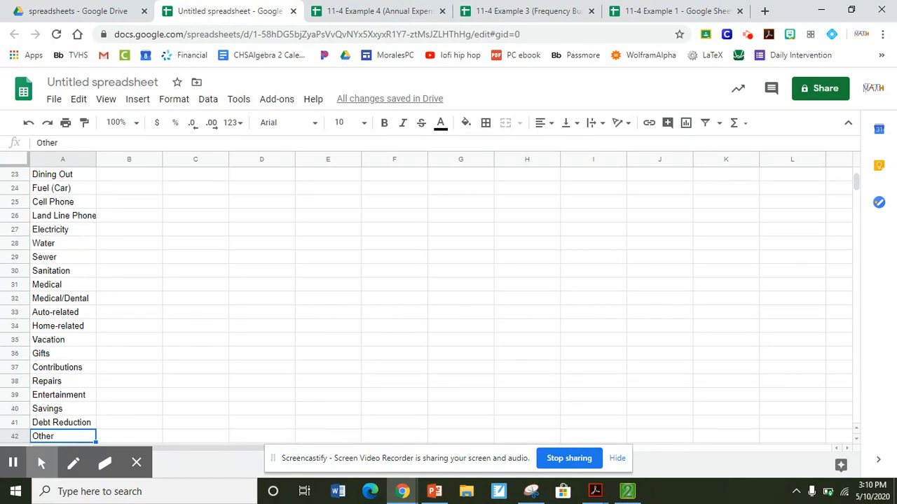
pyautogui.press('Down')
# Go back up through the column A labels to the Income heading in A1.
pyautogui.press('Up')
pyautogui.press('Up')
pyautogui.press('Up')
pyautogui.press('Up')
pyautogui.press('Up')
pyautogui.press('Up')
pyautogui.press('Up')
pyautogui.press('Up')
pyautogui.press('Up')
pyautogui.press('Up')
pyautogui.press('Up')
pyautogui.press('Up')
pyautogui.press('Up')
pyautogui.press('Up')
pyautogui.press('Up')
pyautogui.press('Up')
pyautogui.press('Up')
pyautogui.press('Up')
pyautogui.press('Up')
pyautogui.press('Up')
pyautogui.press('Up')
pyautogui.press('Up')
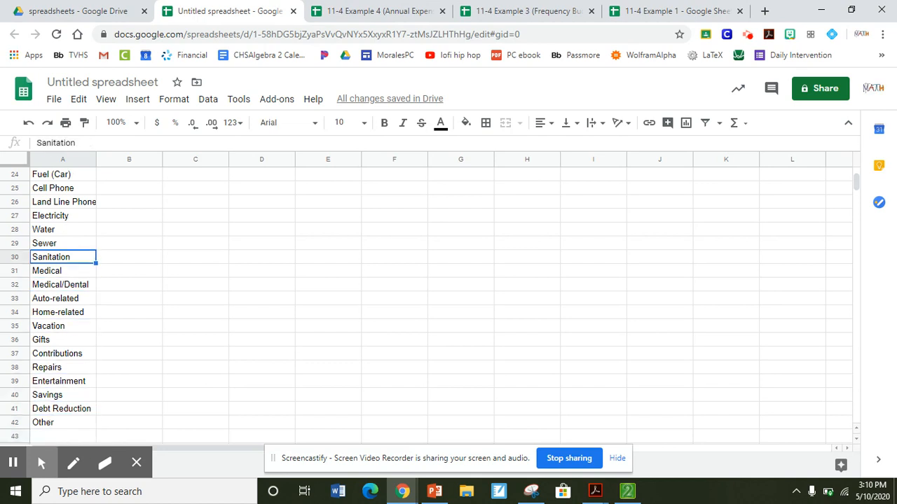
pyautogui.press('Up')
pyautogui.press('Up')
pyautogui.press('Up')
pyautogui.press('Up')
pyautogui.press('Up')
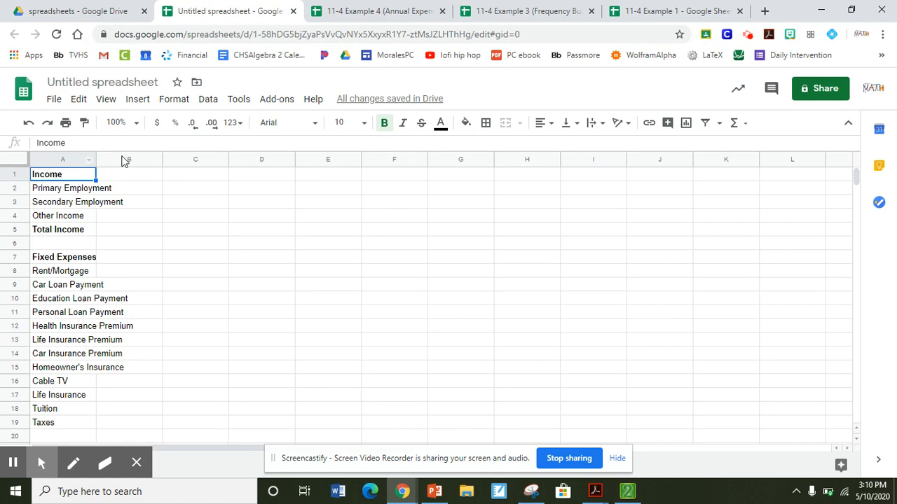
# Turn bold off and on again for the Income, Total Income and Fixed Expenses headings, and check the Variable Expenses heading.
pyautogui.click(383, 128)
pyautogui.click(384, 129)
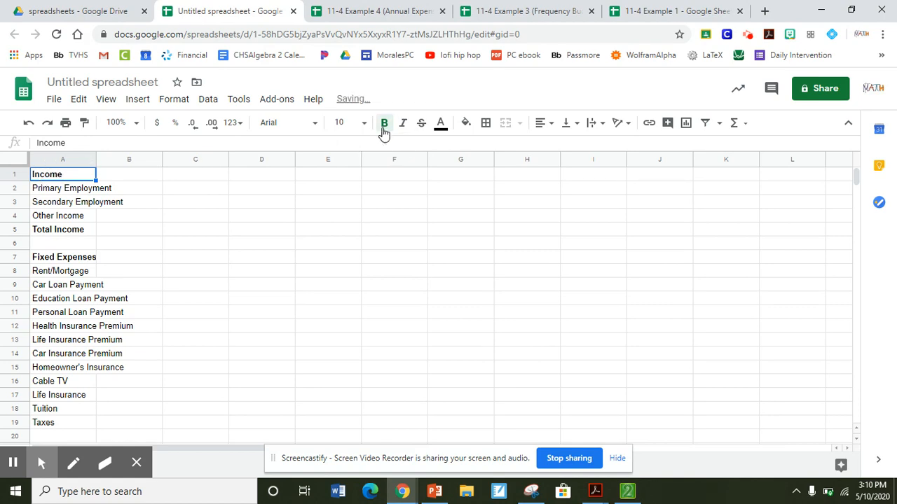
pyautogui.click(63, 237)
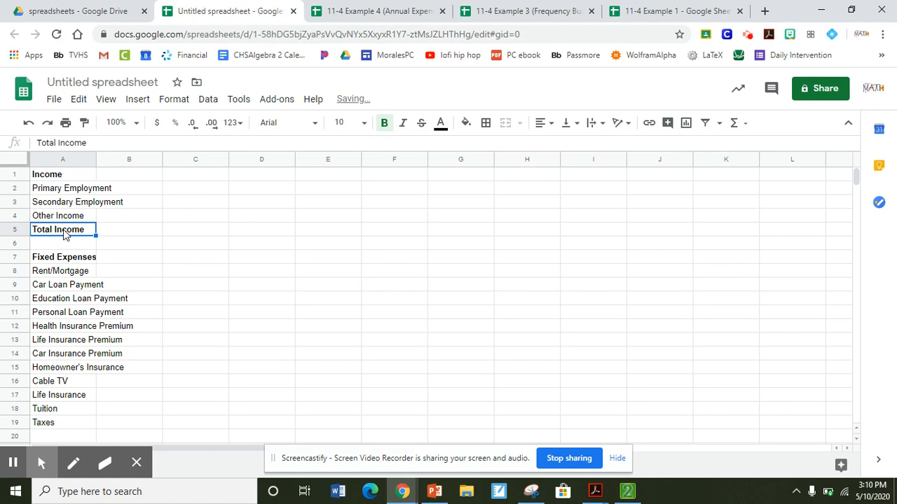
pyautogui.click(386, 130)
pyautogui.click(385, 130)
pyautogui.click(63, 260)
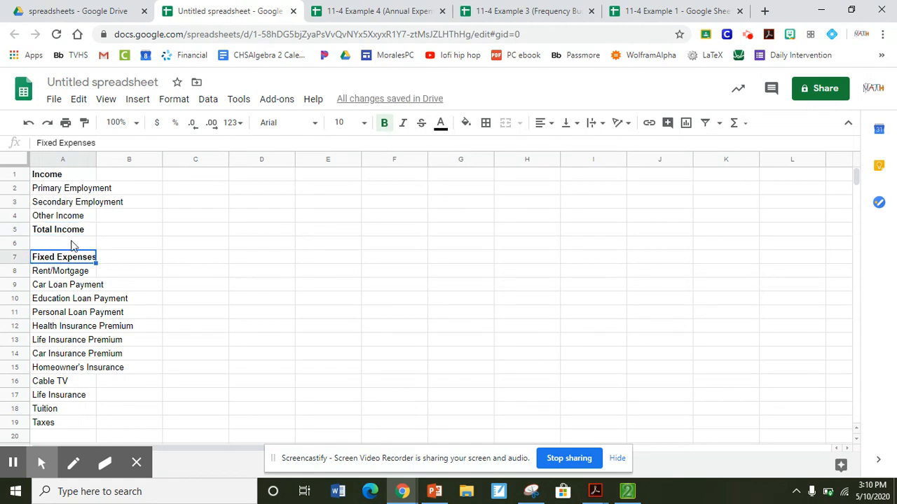
pyautogui.click(382, 129)
pyautogui.click(382, 129)
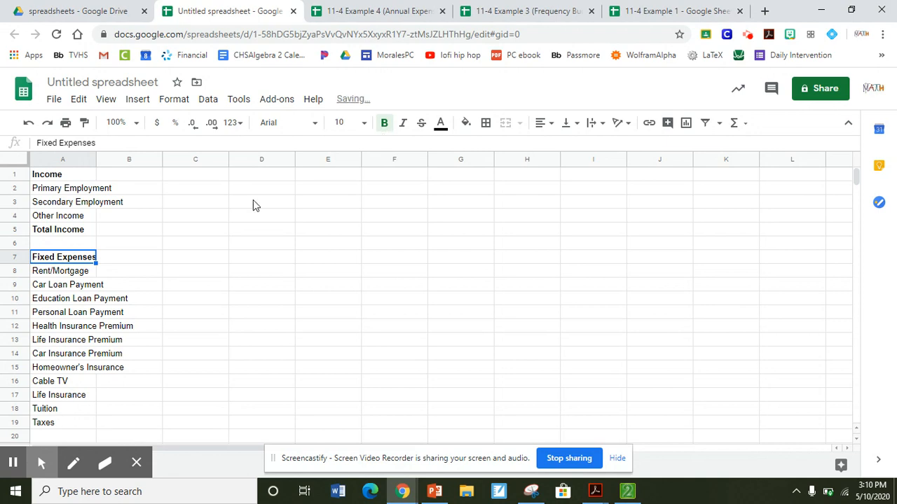
pyautogui.scroll(-1, 87, 262)
pyautogui.scroll(-4, 82, 280)
pyautogui.click(72, 316)
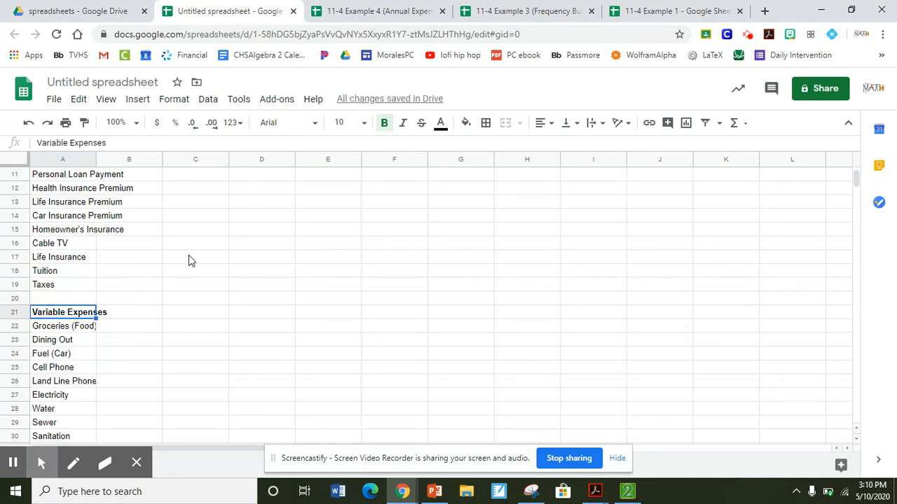
# Widen column A so that its longest income and expense labels fit inside the column.
pyautogui.scroll(-6, 74, 327)
pyautogui.scroll(-4, 70, 326)
pyautogui.scroll(10, 66, 276)
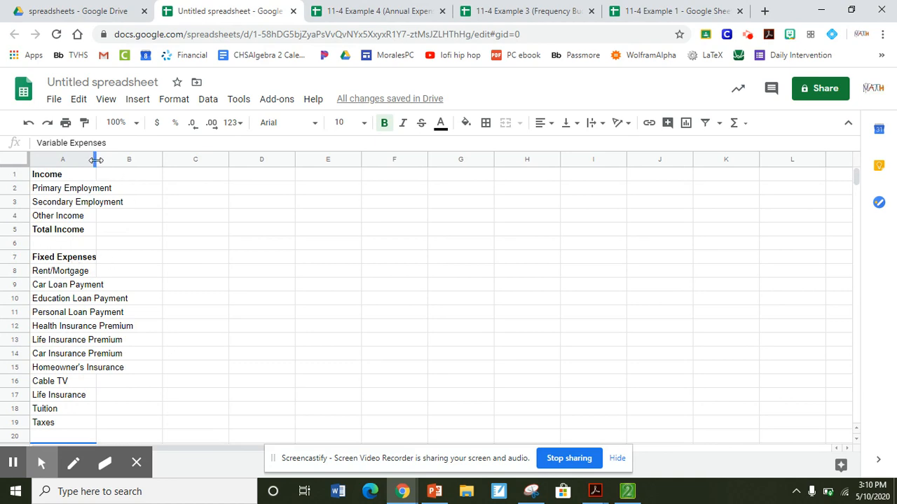
pyautogui.moveTo(96, 160)
pyautogui.mouseDown()
pyautogui.moveTo(89, 160)
pyautogui.moveTo(105, 160)
pyautogui.moveTo(96, 160)
pyautogui.mouseUp()
pyautogui.moveTo(96, 160); pyautogui.dragTo(144, 160)
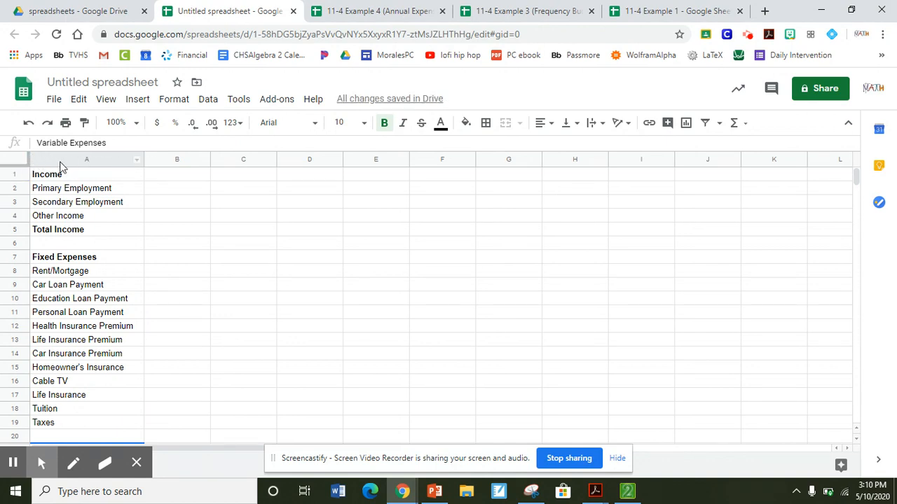
pyautogui.scroll(-6, 124, 220)
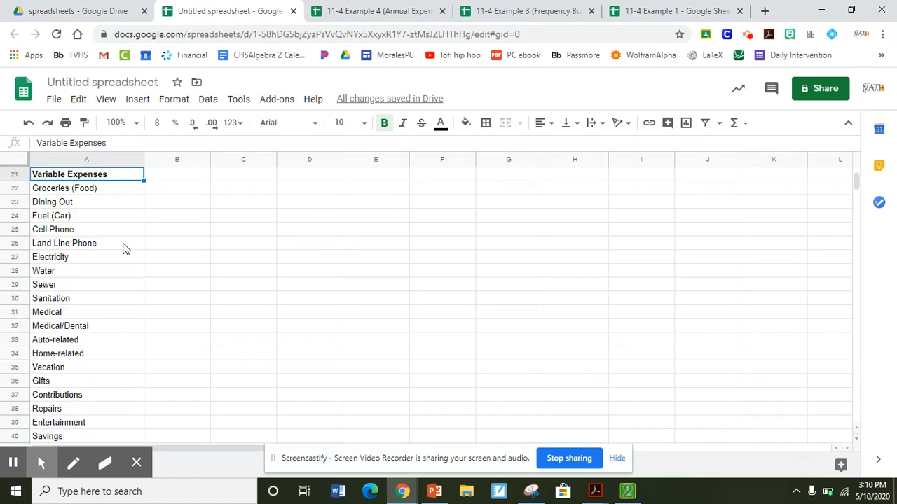
pyautogui.scroll(6, 120, 319)
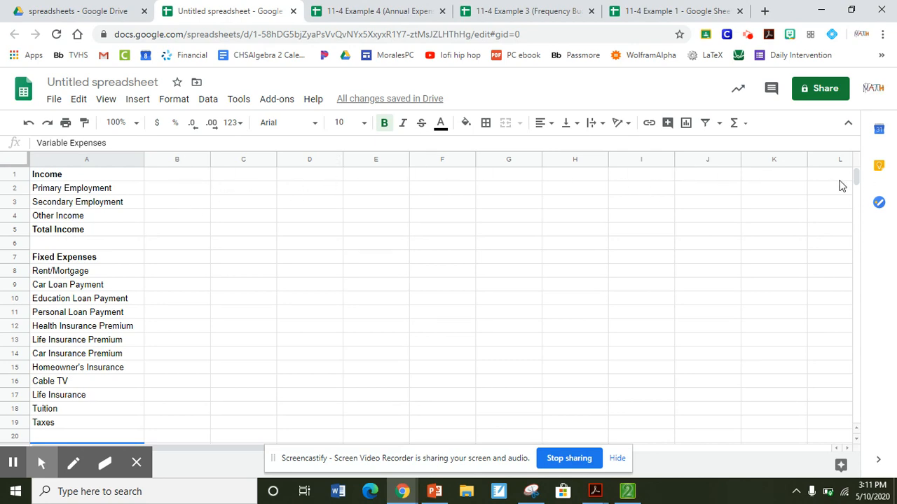
# Enter the month headers Jan, Feb and Mar in cells B1 to D1, beside the Income heading.
pyautogui.click(14, 353)
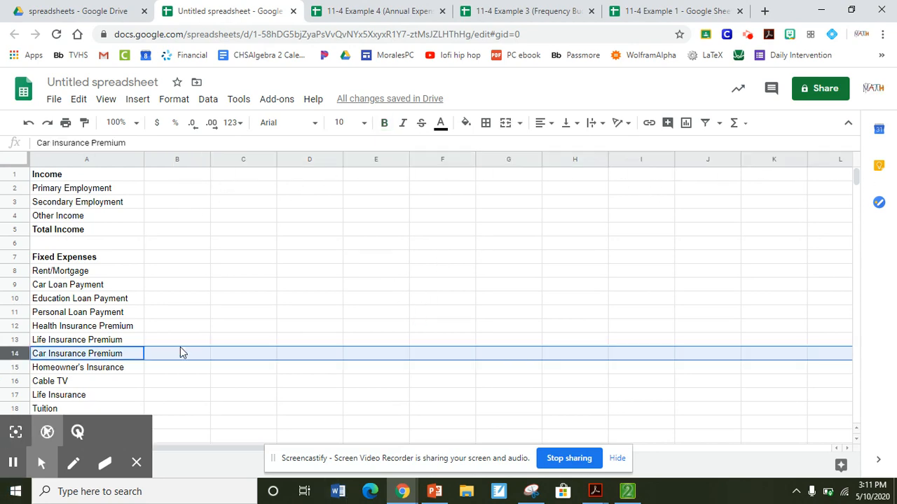
pyautogui.click(187, 316)
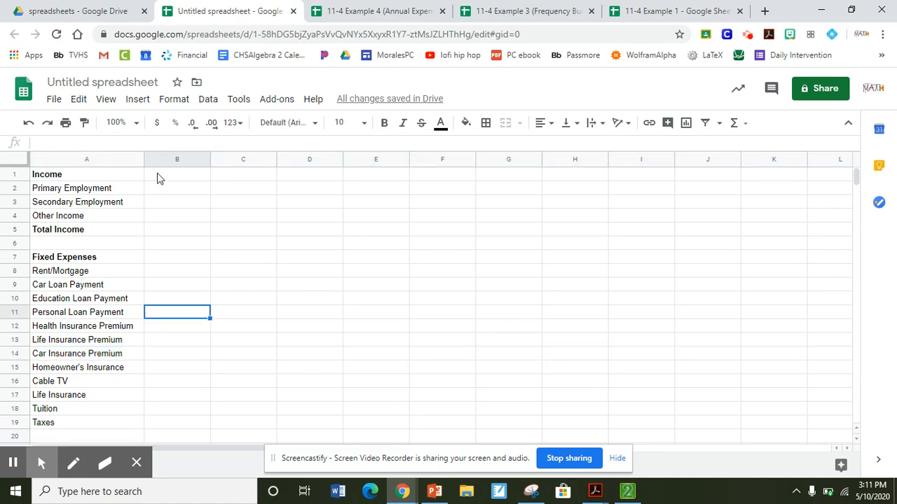
pyautogui.click(175, 173)
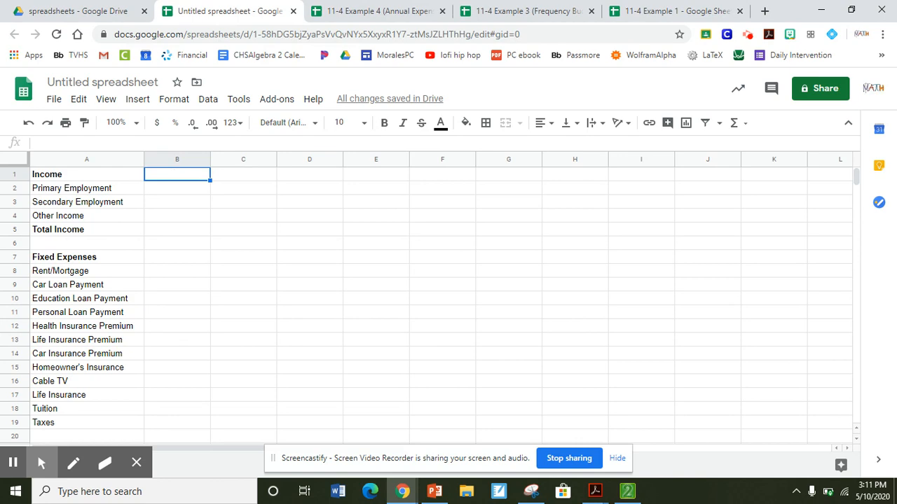
pyautogui.write('Jan')
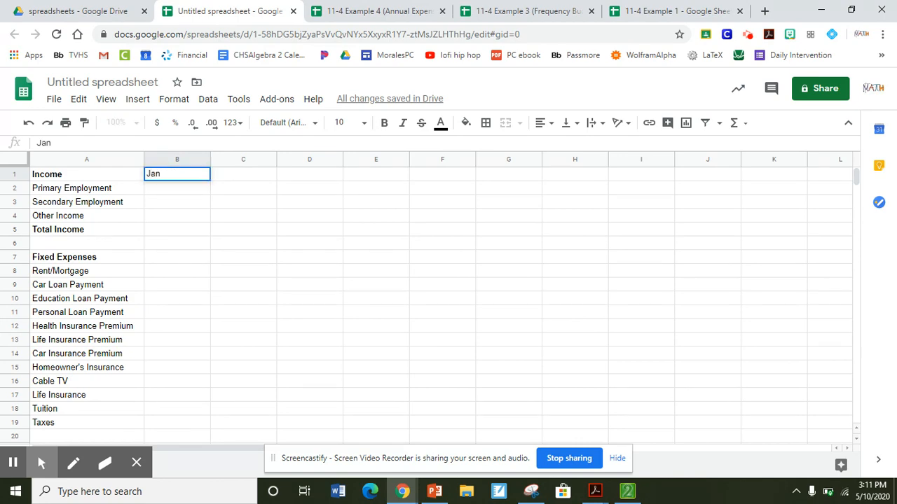
pyautogui.press('Tab')
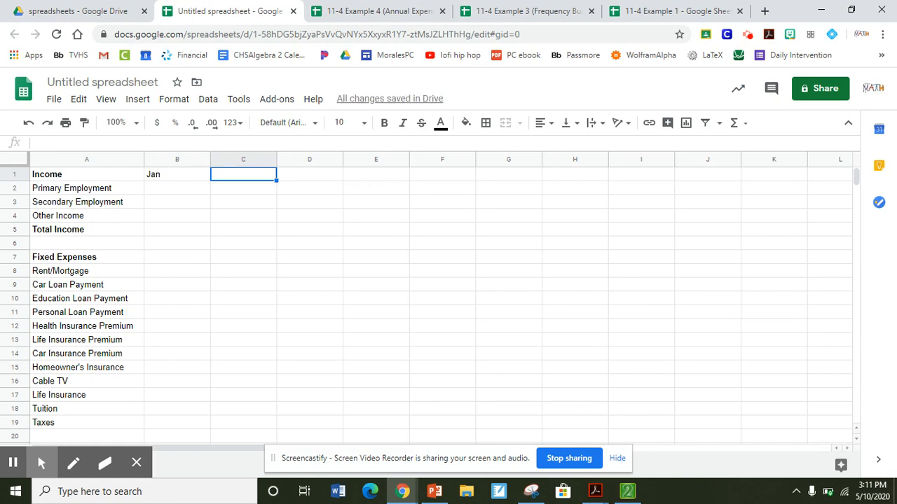
pyautogui.write('Feb')
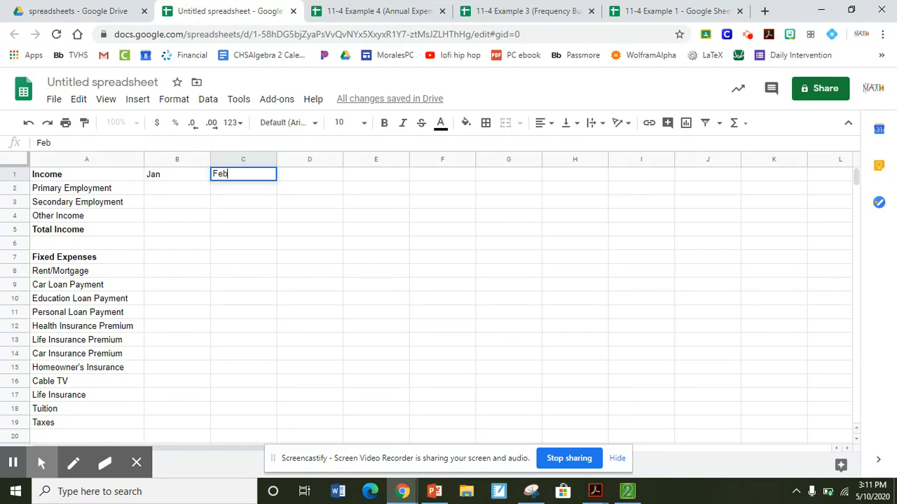
pyautogui.press('Return')
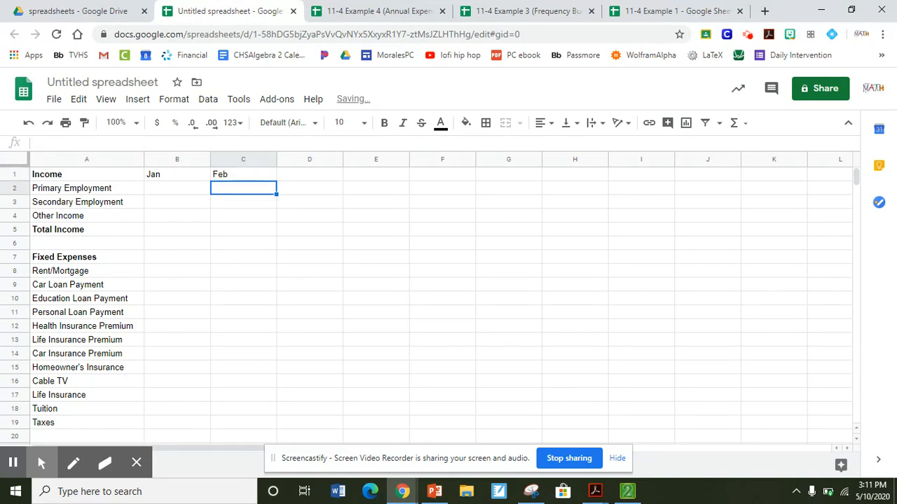
pyautogui.press('Up')
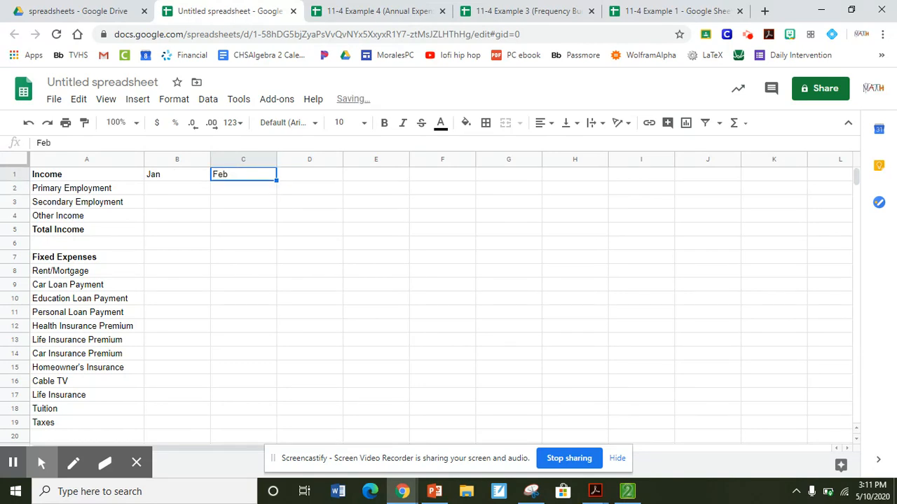
pyautogui.press('Right')
pyautogui.write('Mar')
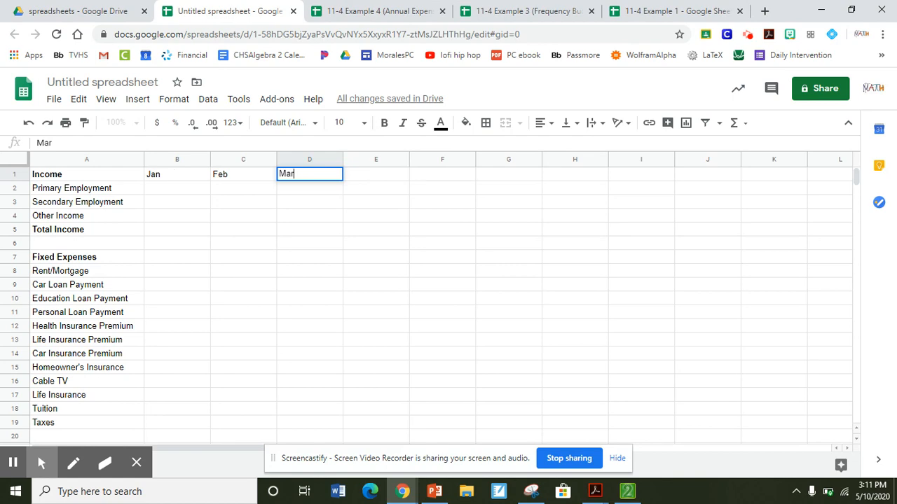
pyautogui.press('Tab')
# Continue the month headers in row 1 with Apr, May and Jun in cells E1 to G1.
pyautogui.write('Apr')
pyautogui.press('Tab')
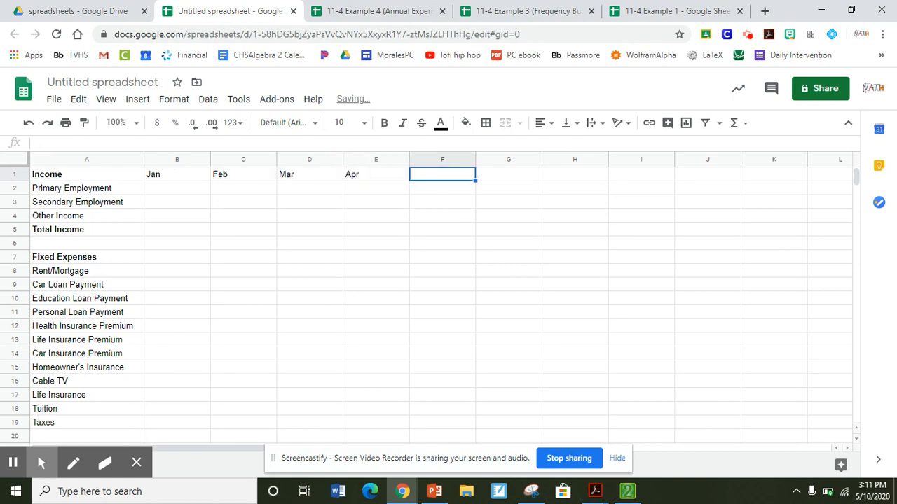
pyautogui.write('May')
pyautogui.press('Tab')
pyautogui.write('Jun')
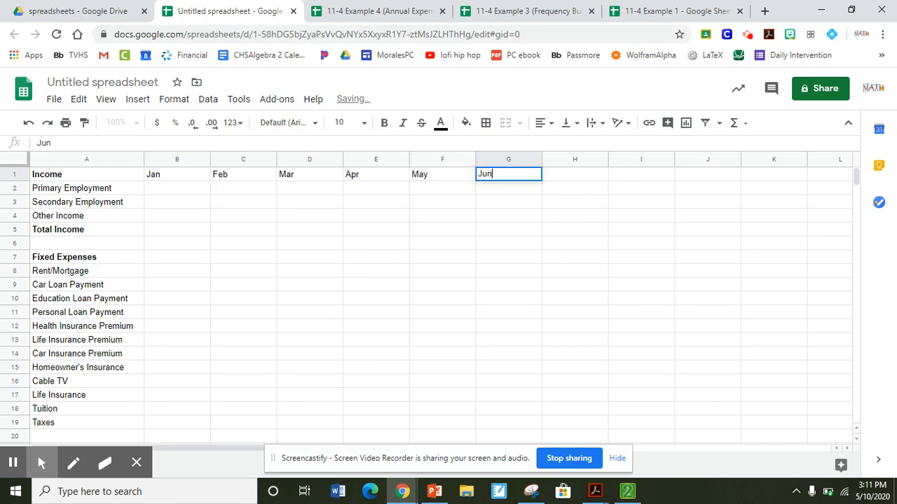
pyautogui.press('Tab')
# Add the month headers Jul, Aug and Sep in cells H1 to J1 of the header row.
pyautogui.write('Jul')
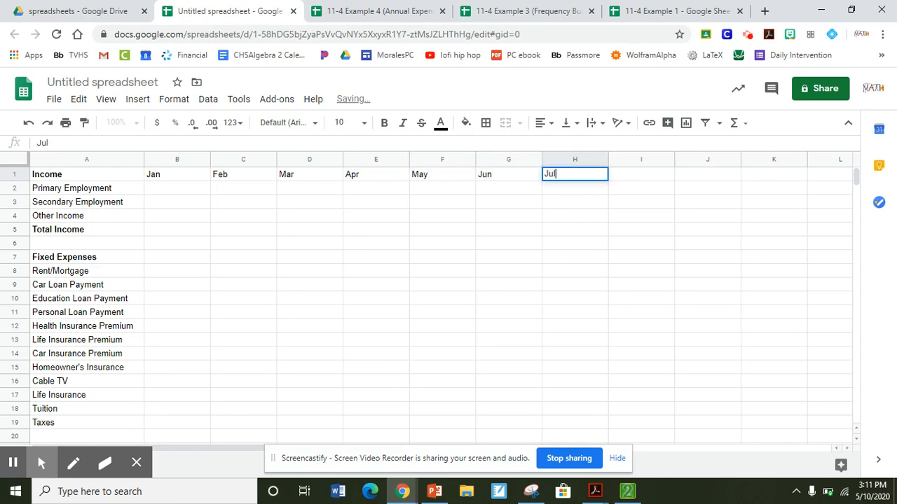
pyautogui.press('Tab')
pyautogui.write('Aug')
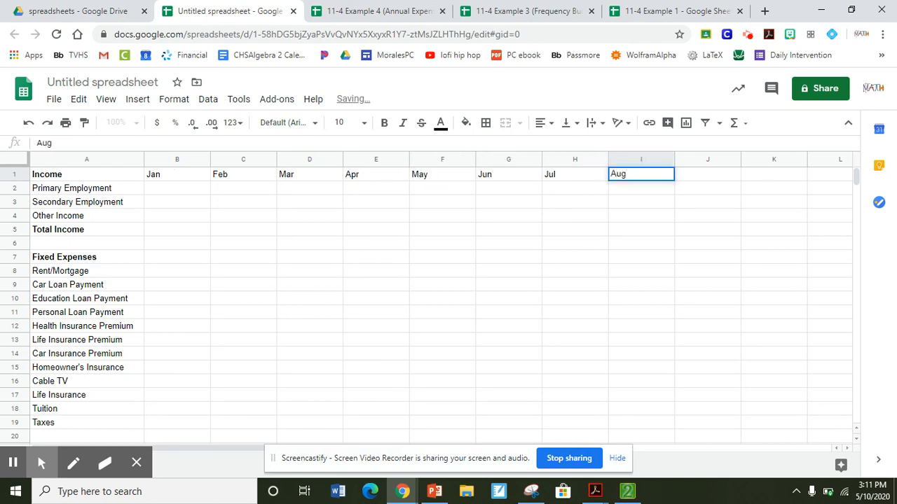
pyautogui.press('Tab')
pyautogui.write('Sept')
pyautogui.press('Tab')
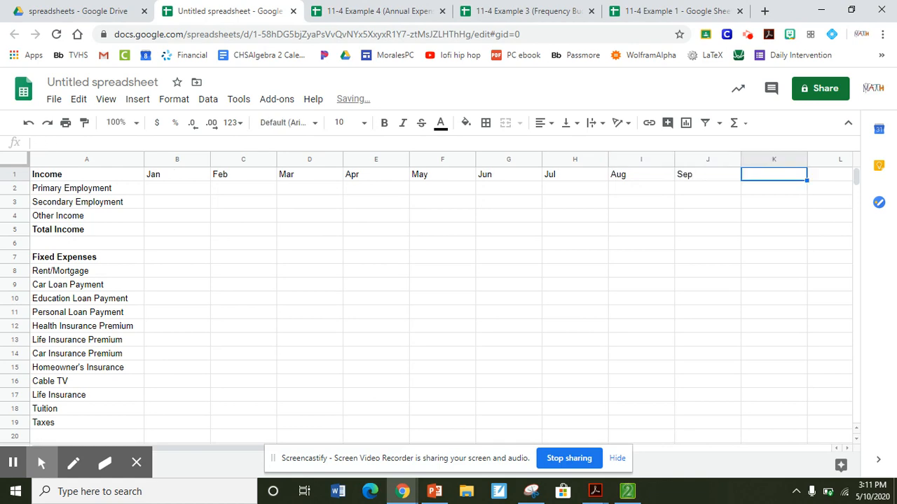
# Complete the month headers in row 1 with Oct, Nov and Dec in cells K1 to M1, and return to cell A1.
pyautogui.write('Oct')
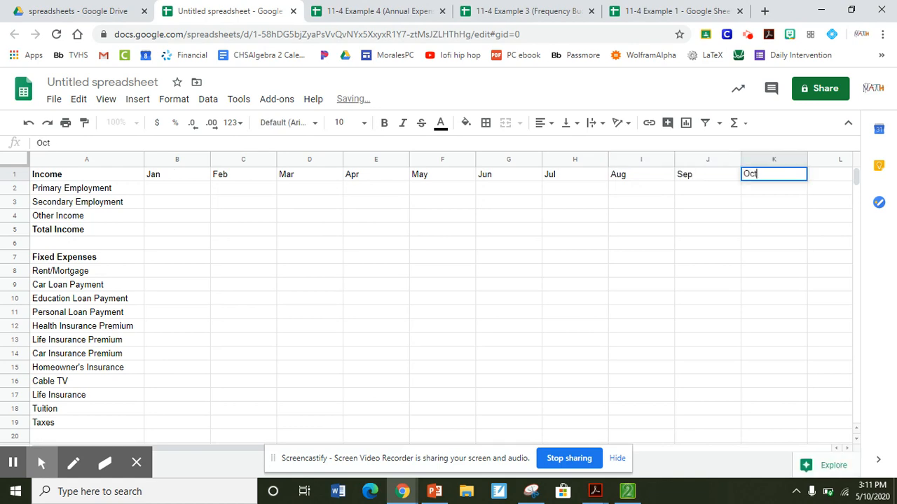
pyautogui.press('Tab')
pyautogui.write('Nov')
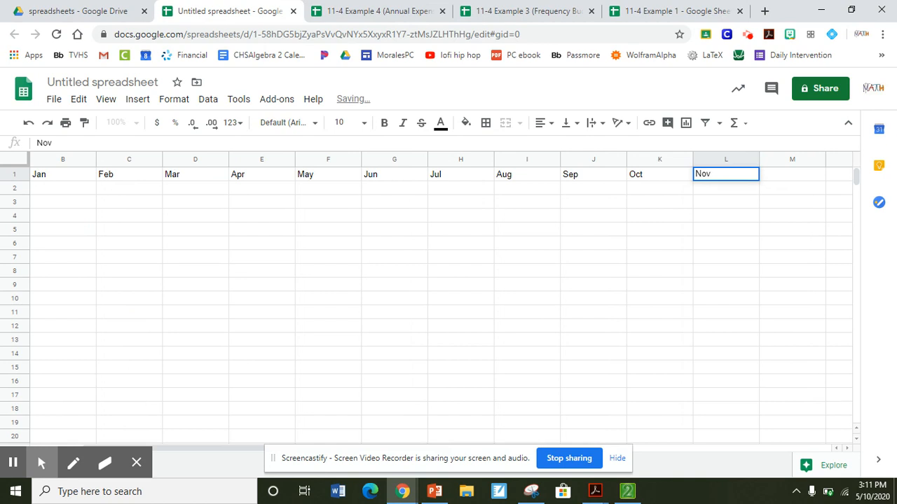
pyautogui.press('Tab')
pyautogui.write('Dec')
pyautogui.press('Tab')
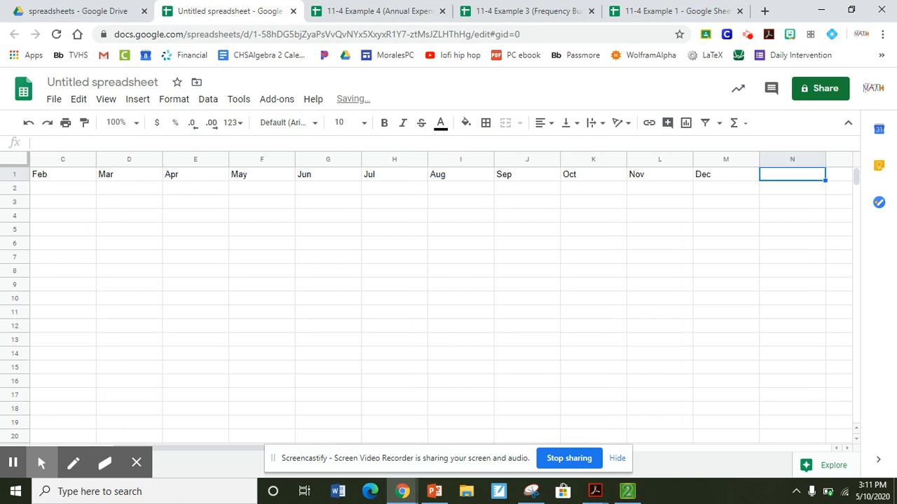
pyautogui.press('Left')
pyautogui.press('Left')
pyautogui.press('Home')
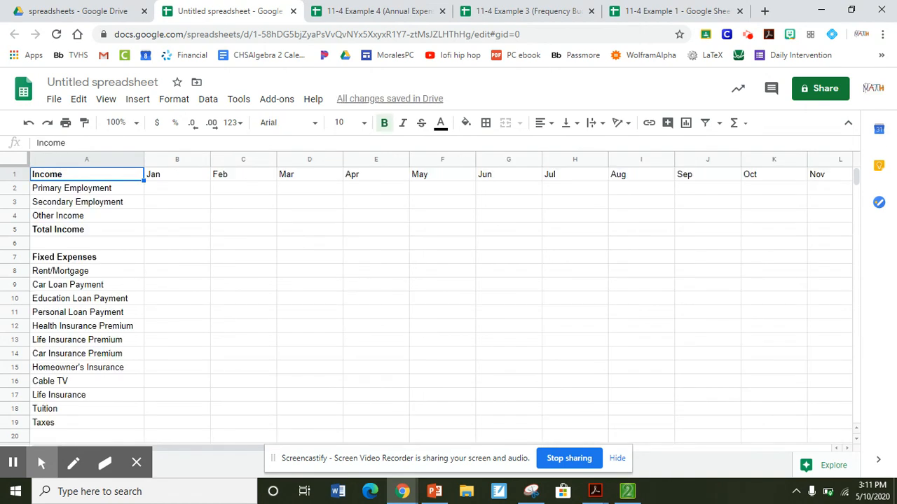
# Resize column B, which holds the Jan header, to a width of 50 pixels.
pyautogui.press('Right')
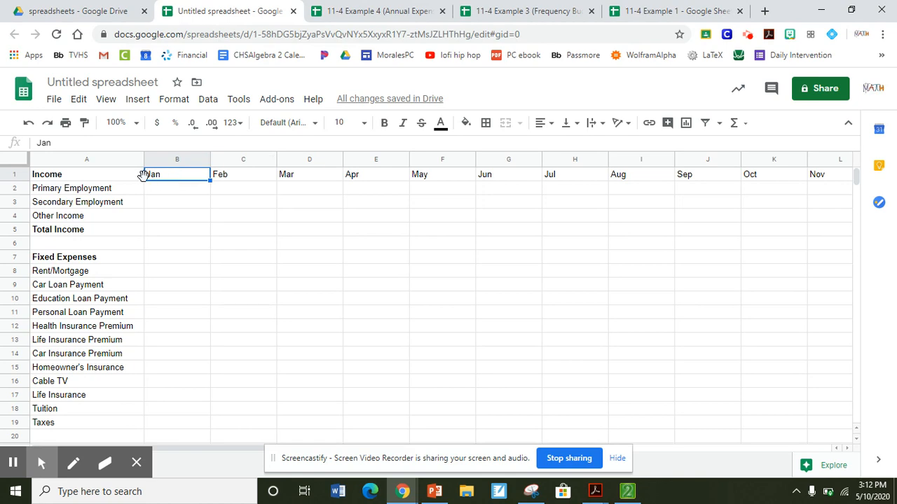
pyautogui.click(179, 158)
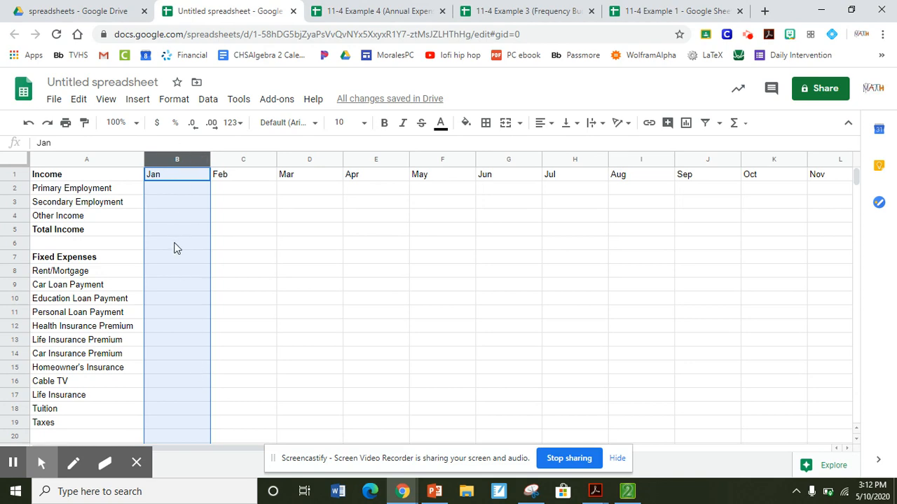
pyautogui.rightClick(178, 158)
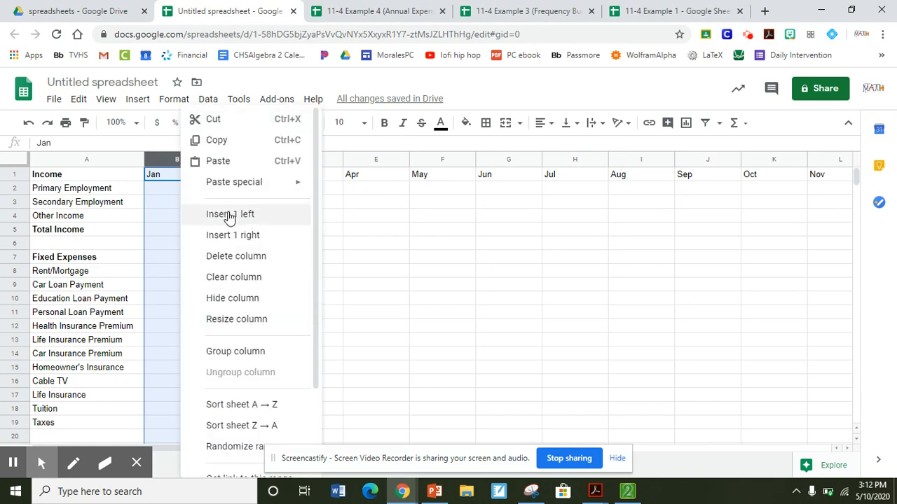
pyautogui.click(234, 323)
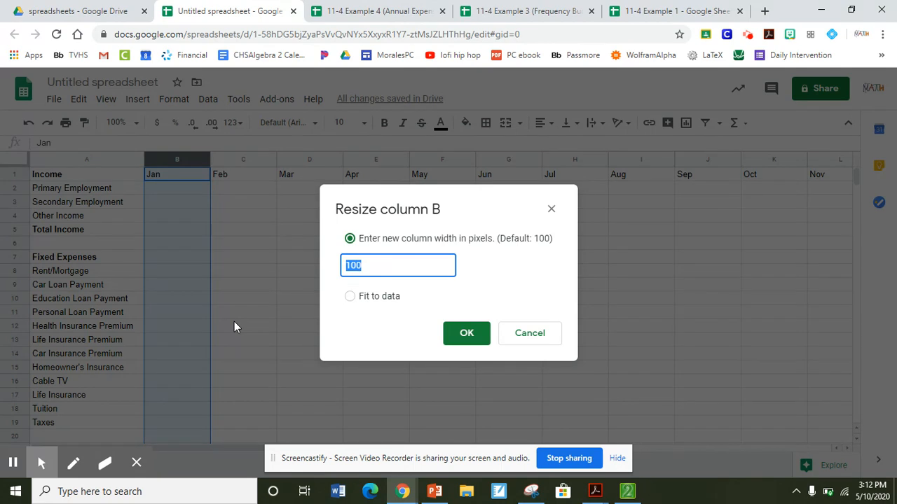
pyautogui.write('50')
pyautogui.press('Return')
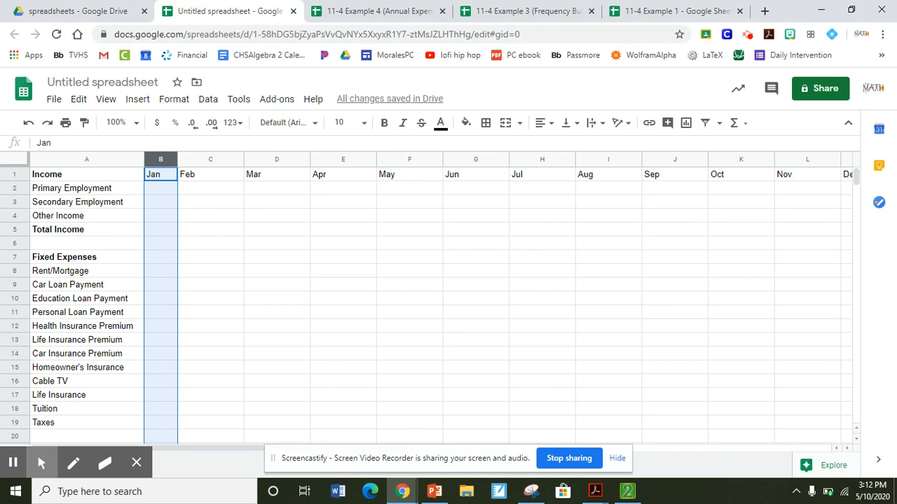
# Resize the Feb column, column C, to a width of 50 pixels.
pyautogui.click(195, 160)
pyautogui.rightClick(200, 161)
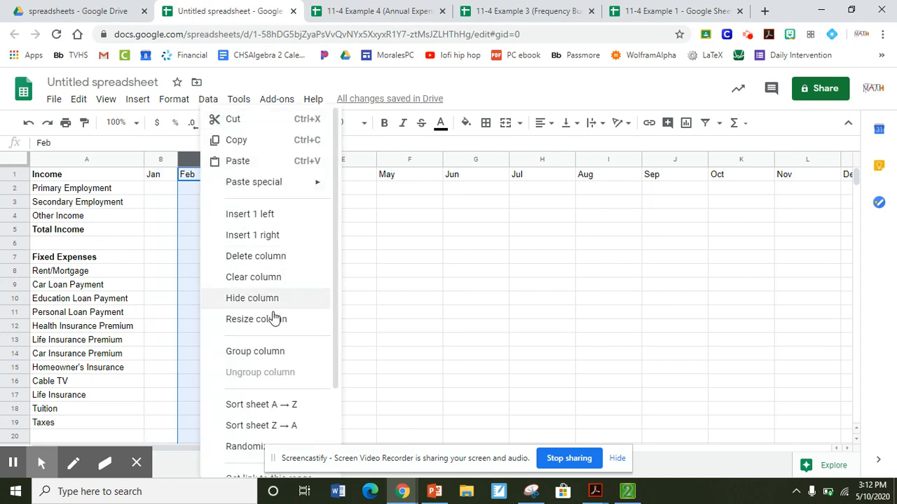
pyautogui.click(270, 317)
pyautogui.write('50')
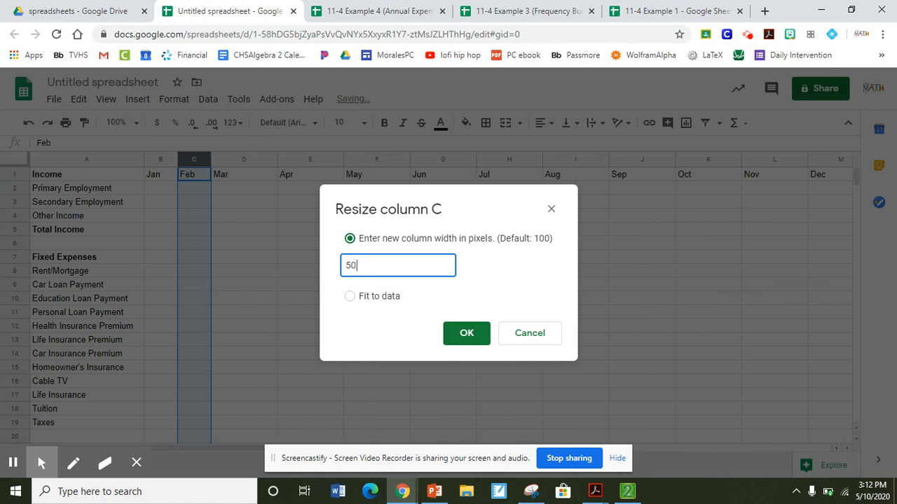
pyautogui.press('Return')
# Set the width of column D, the Mar column, to 50 pixels and deselect the column.
pyautogui.click(244, 160)
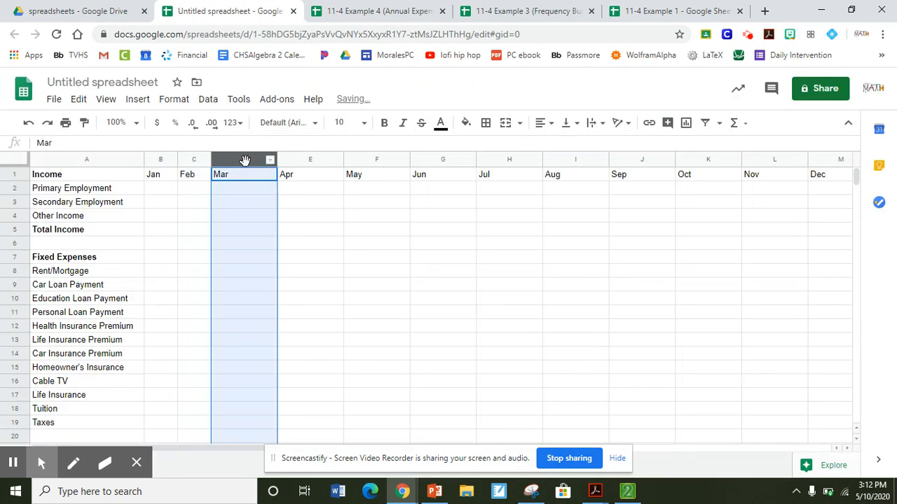
pyautogui.rightClick(245, 160)
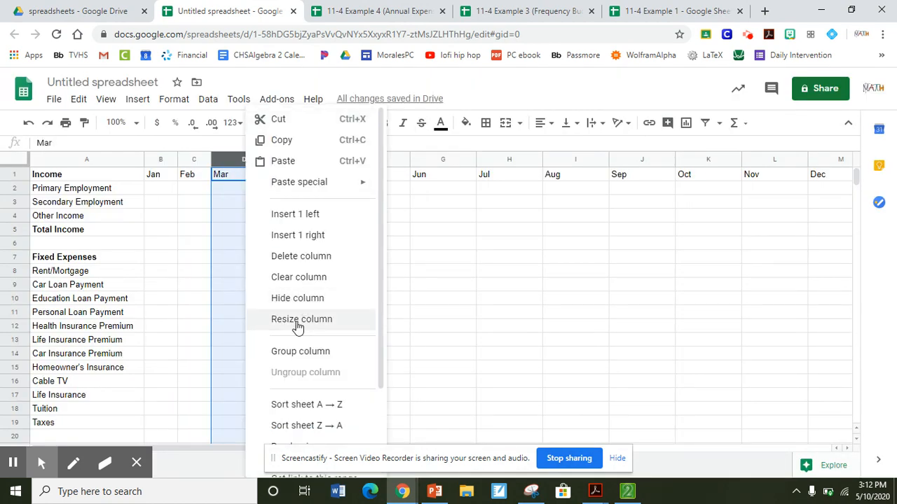
pyautogui.click(300, 324)
pyautogui.write('50')
pyautogui.press('Return')
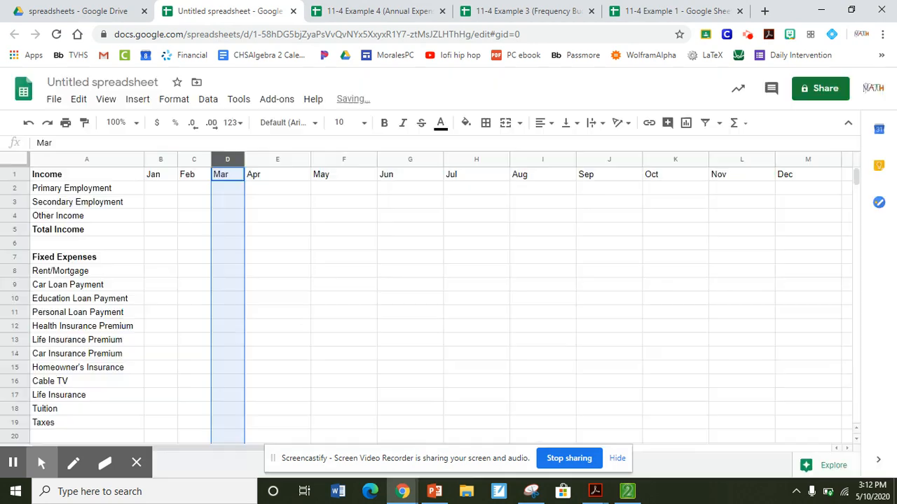
pyautogui.click(257, 219)
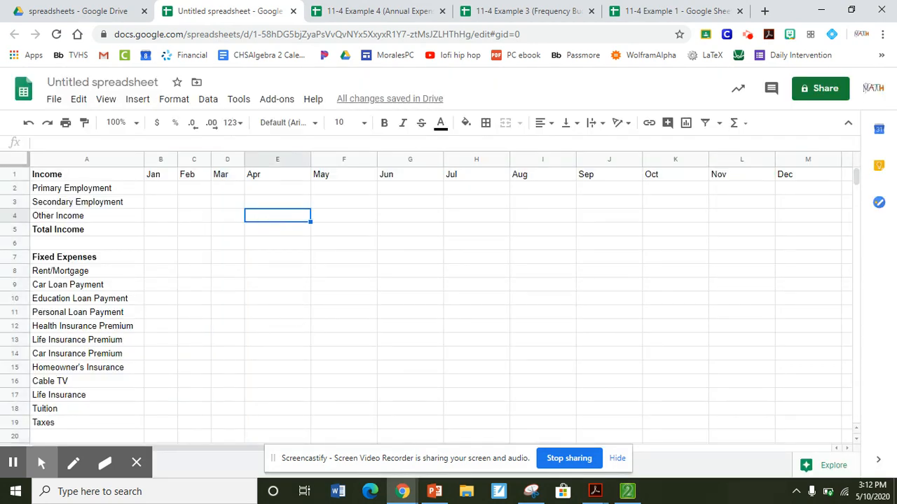
# Resize the remaining month columns E to M, Apr through Dec, together to a width of 50 pixels each.
pyautogui.click(270, 159)
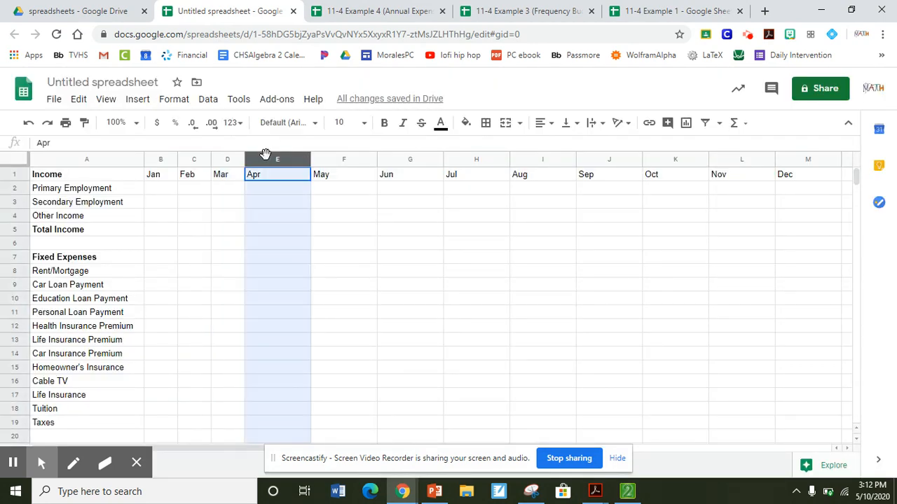
pyautogui.moveTo(271, 156); pyautogui.dragTo(817, 161)
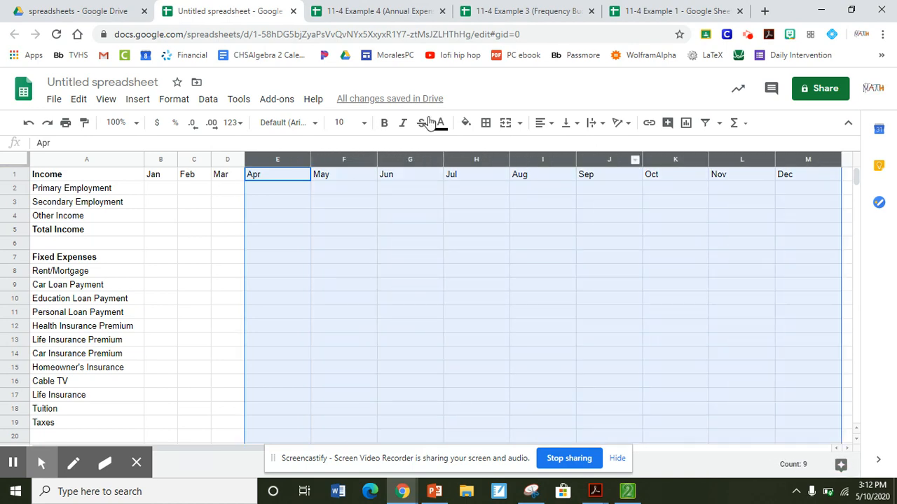
pyautogui.rightClick(458, 158)
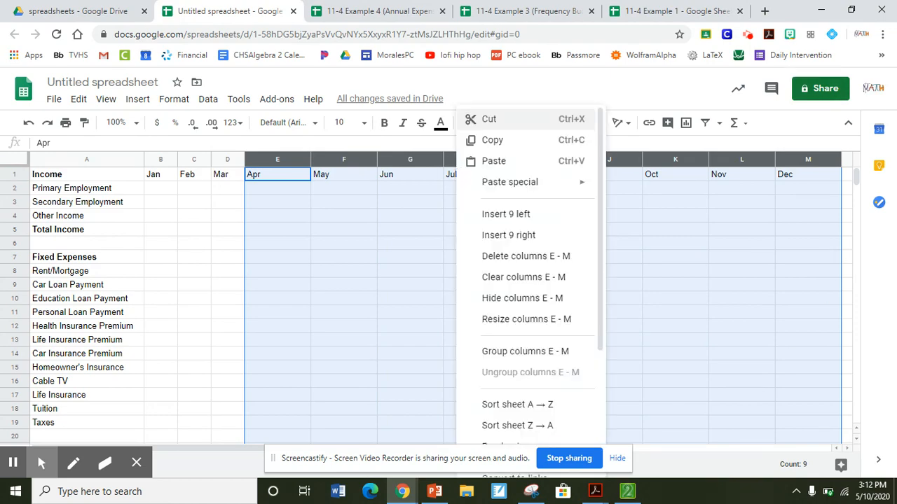
pyautogui.click(536, 318)
pyautogui.write('50')
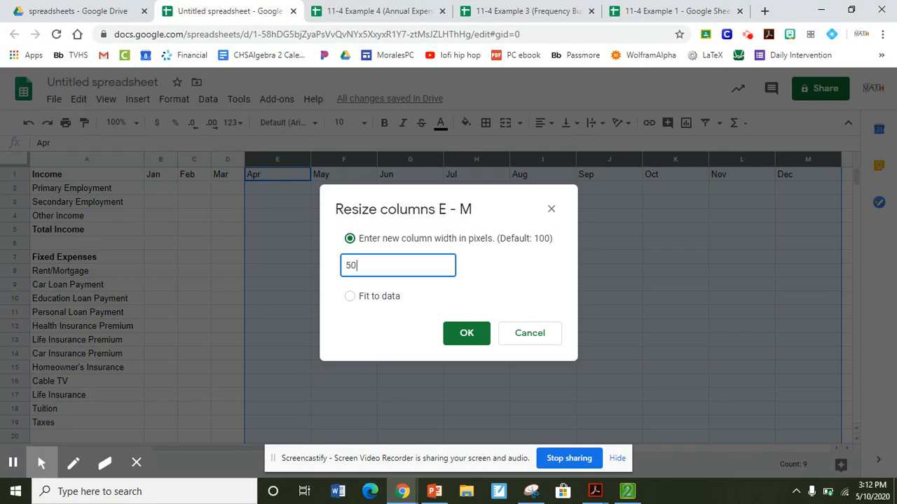
pyautogui.press('Return')
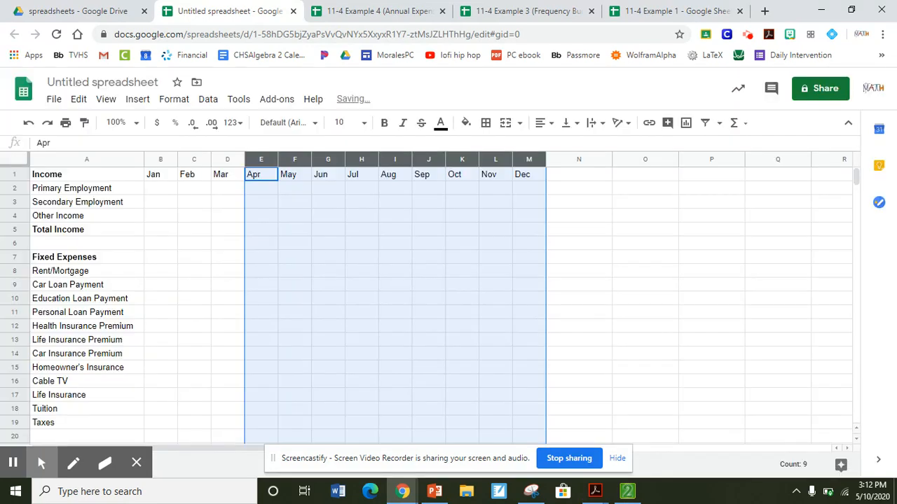
pyautogui.click(429, 257)
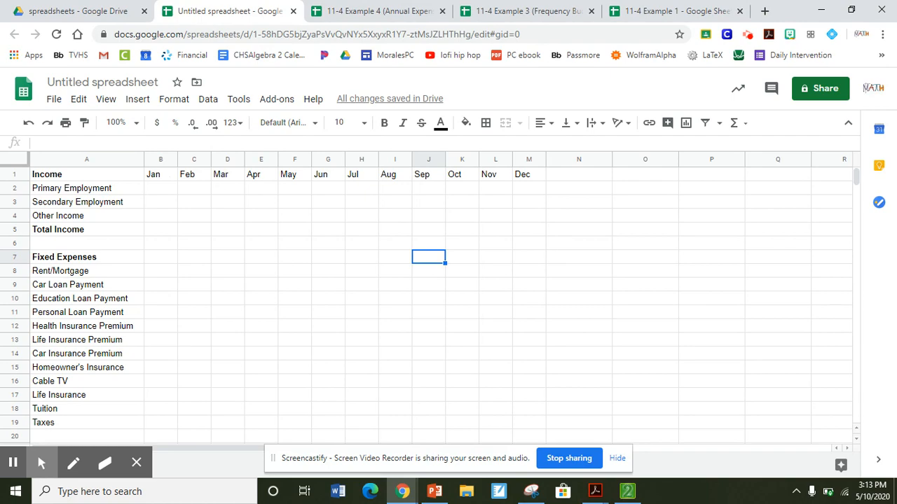
# Enter 5600 as the Jan income for Primary Employment in cell B2.
pyautogui.click(154, 191)
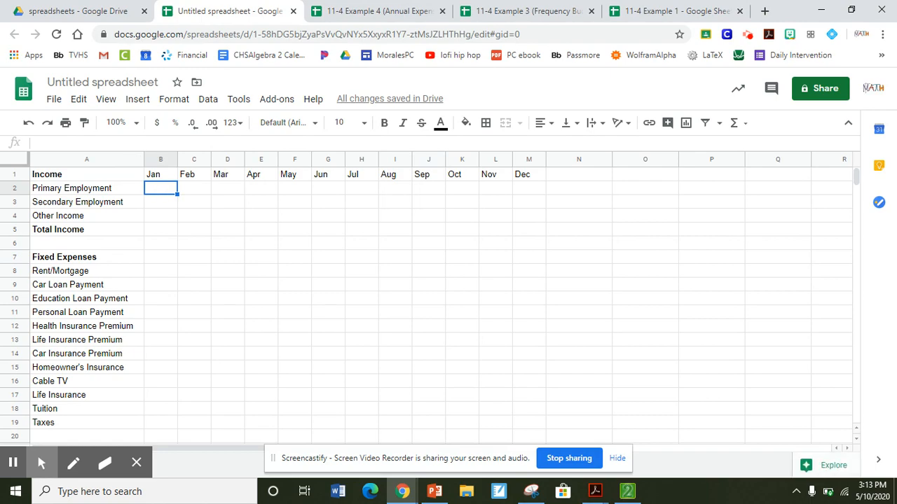
pyautogui.write('2600')
pyautogui.press('BackSpace')
pyautogui.press('BackSpace')
pyautogui.press('BackSpace')
pyautogui.press('BackSpace')
pyautogui.write('5600')
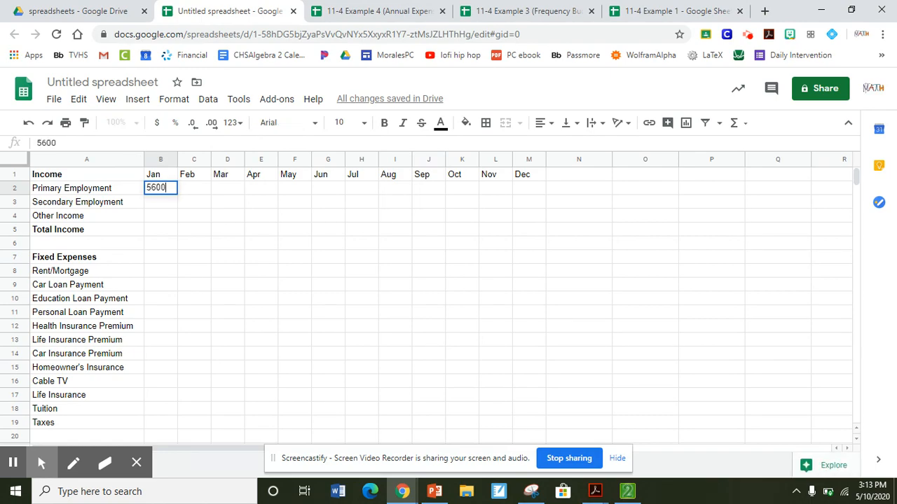
pyautogui.press('Return')
pyautogui.press('Up')
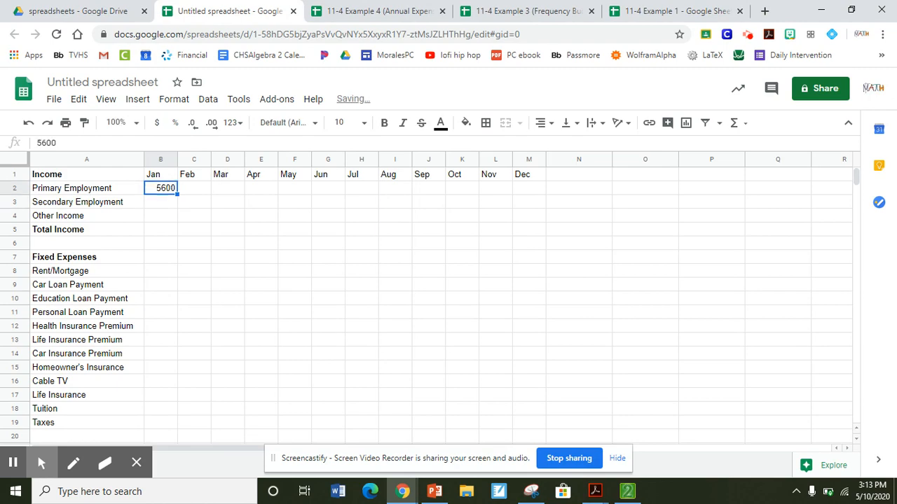
# Enter 5600 as the Feb income for Primary Employment in cell C2.
pyautogui.press('Right')
pyautogui.write('5600')
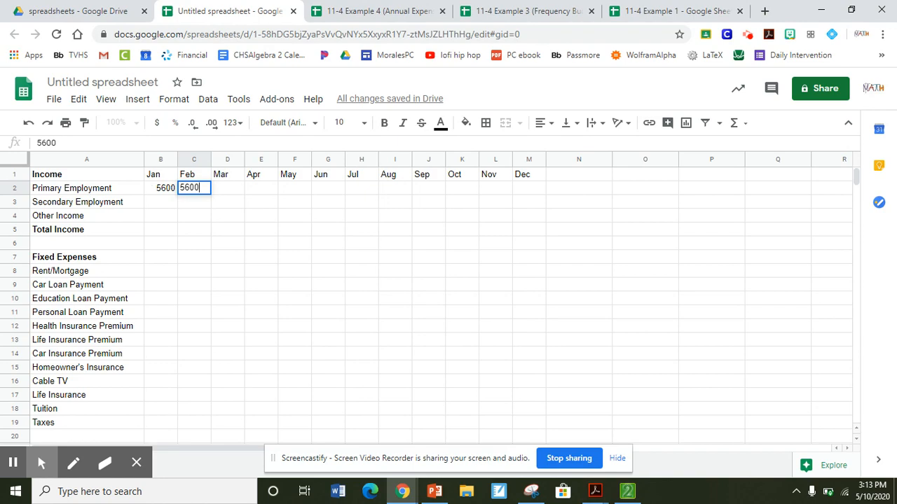
pyautogui.press('Return')
pyautogui.press('Up')
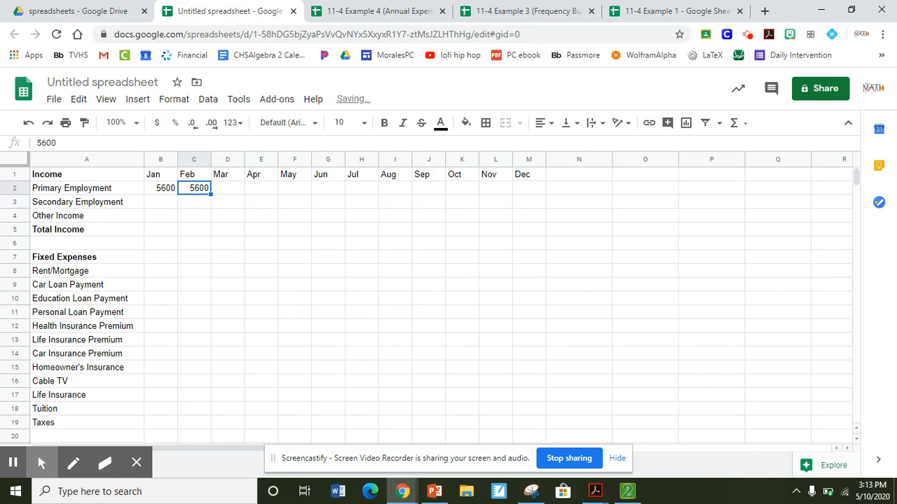
# Enter 5600 as the Primary Employment income for Mar and Apr in cells D2 and E2.
pyautogui.press('Right')
pyautogui.write('560')
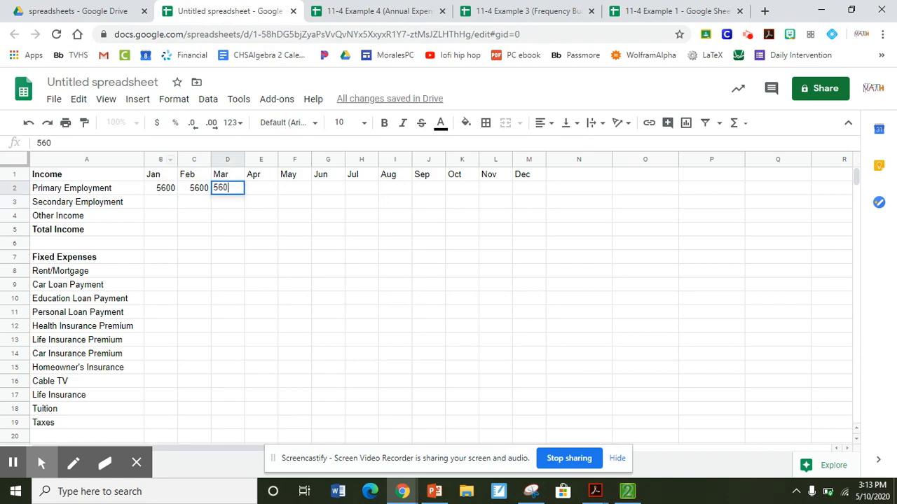
pyautogui.press('Right')
pyautogui.press('Right')
pyautogui.press('Left')
pyautogui.press('Left')
pyautogui.press('Left')
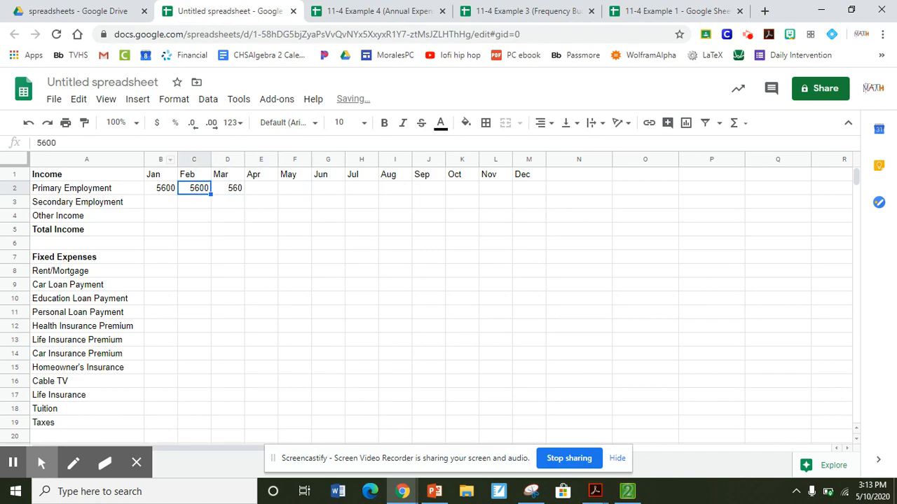
pyautogui.press('Right')
pyautogui.write('5600')
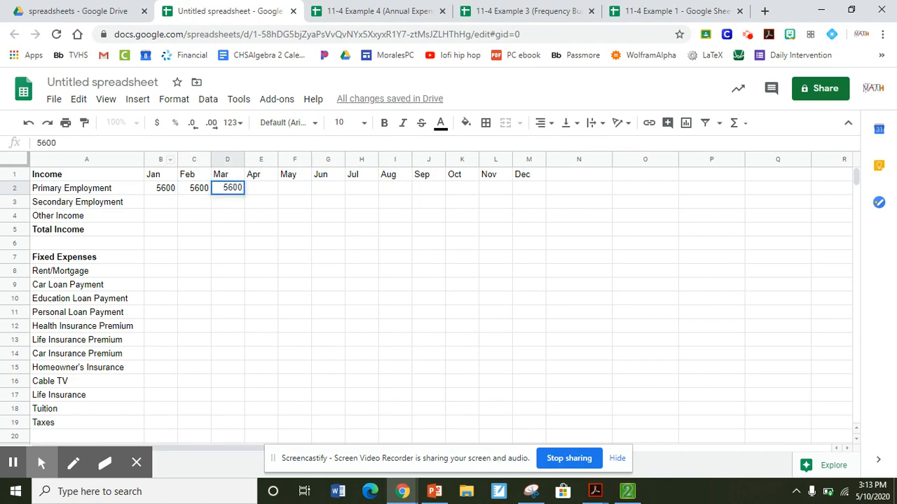
pyautogui.press('Right')
pyautogui.write('5600')
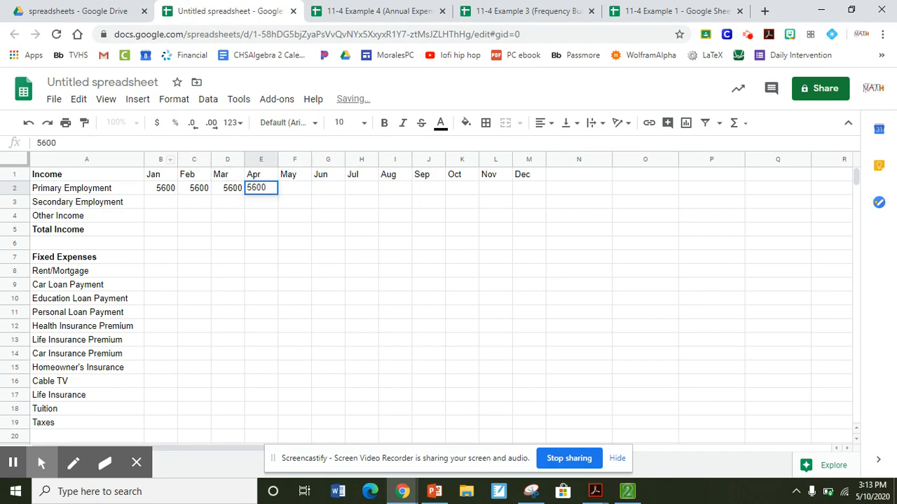
pyautogui.press('Right')
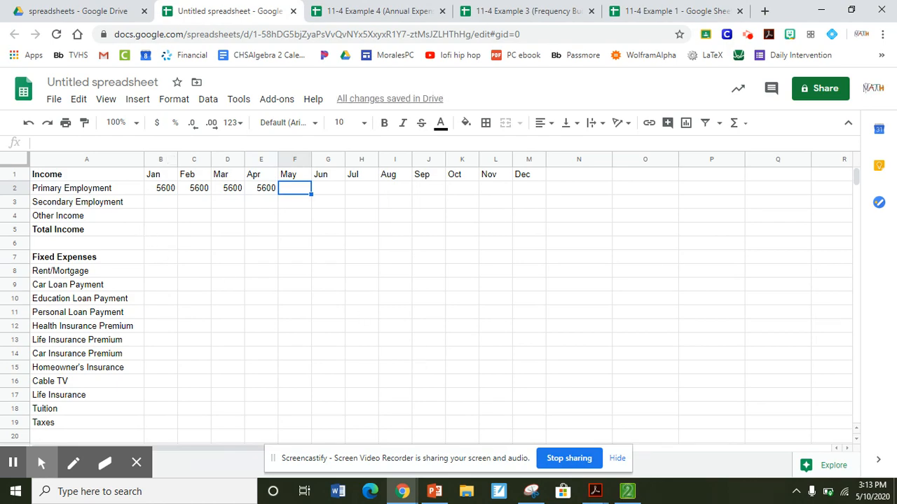
# Fill the 5600 Primary Employment income from cell B2 across row 2 through Dec in column M.
pyautogui.click(159, 191)
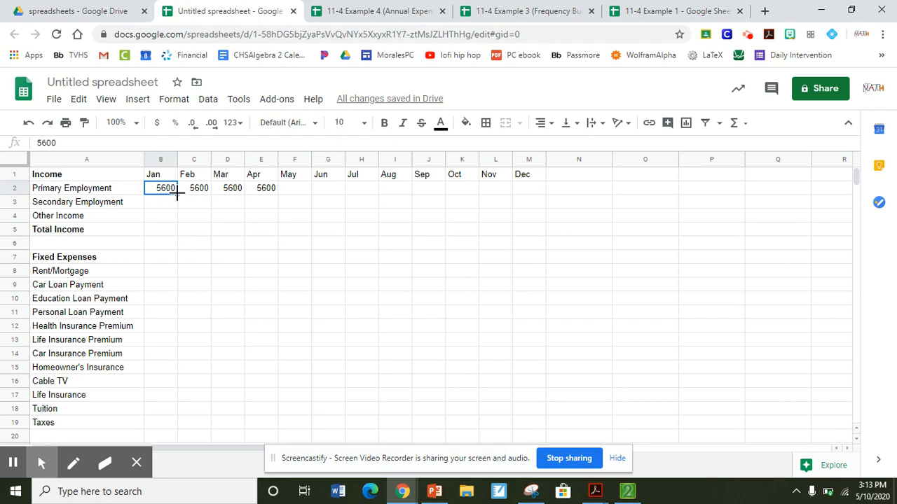
pyautogui.moveTo(178, 194); pyautogui.dragTo(534, 193)
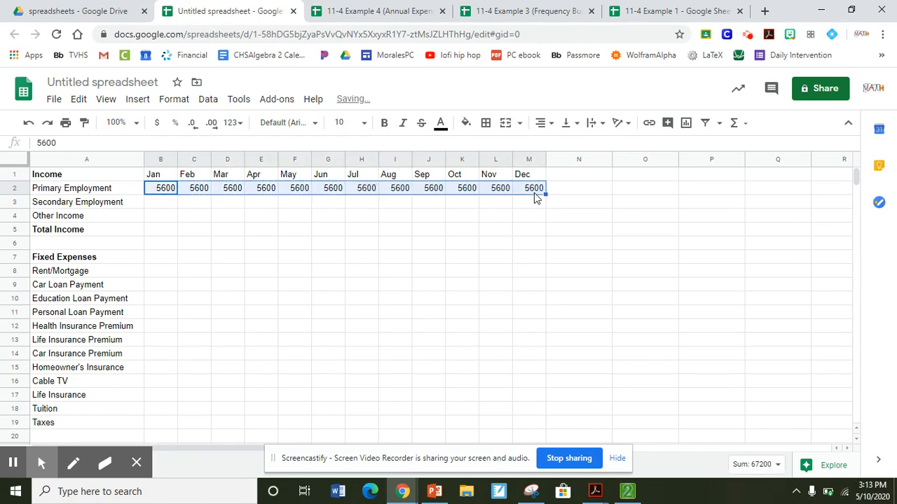
# Enter 500 as the Jan Secondary Employment income in cell B3 and fill it across through Dec in column M.
pyautogui.click(168, 203)
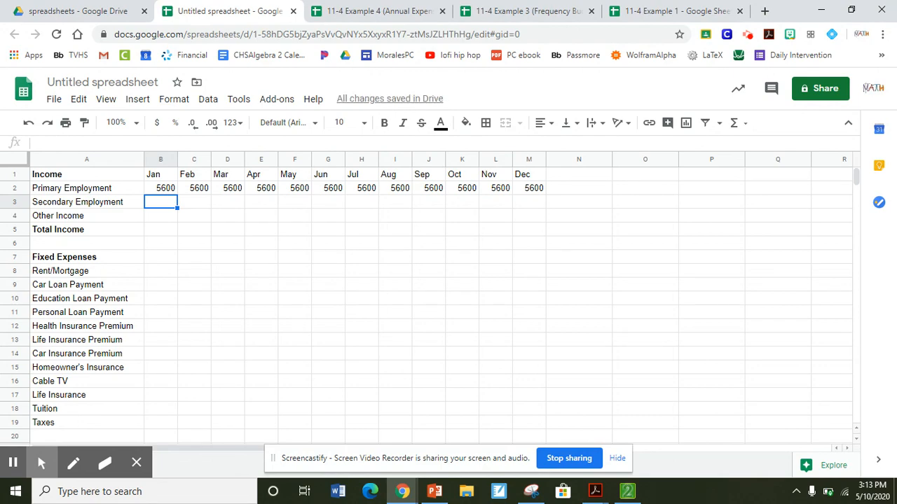
pyautogui.write('500')
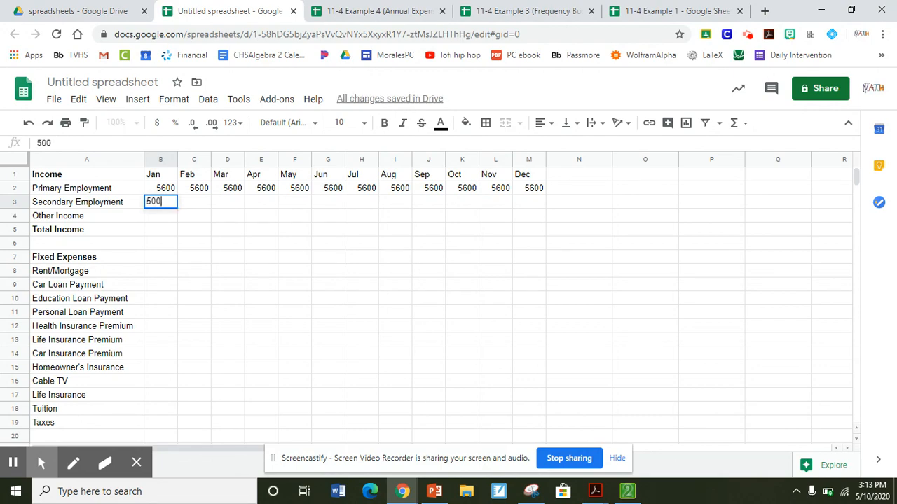
pyautogui.press('Return')
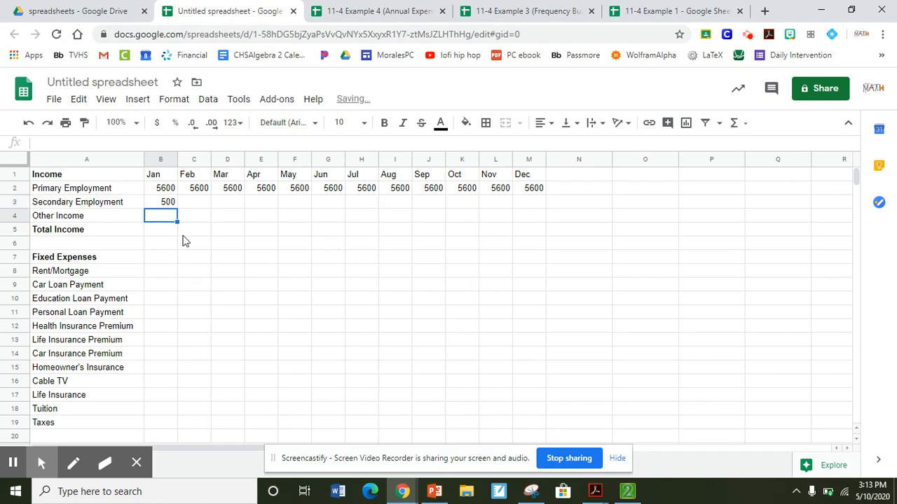
pyautogui.click(169, 204)
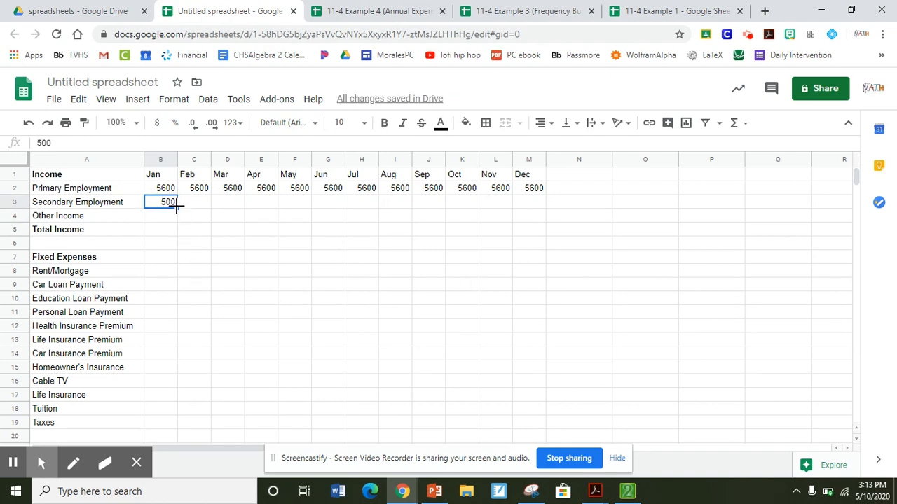
pyautogui.moveTo(177, 208); pyautogui.dragTo(536, 194)
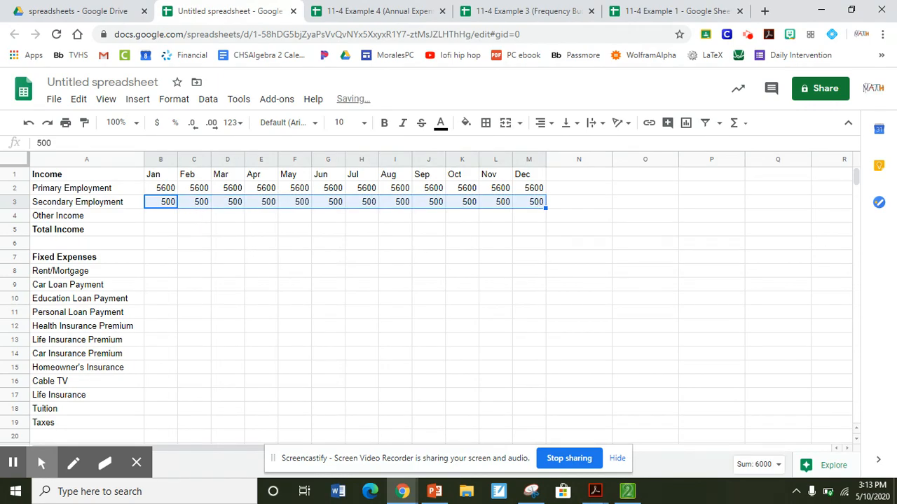
# Enter 6100 as a fixed number for the Jan Total Income in cell B5.
pyautogui.click(170, 231)
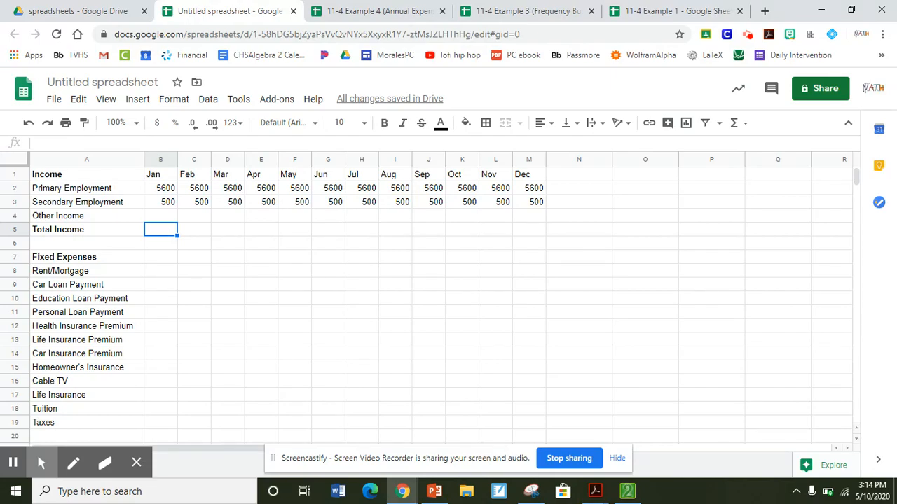
pyautogui.write('6100')
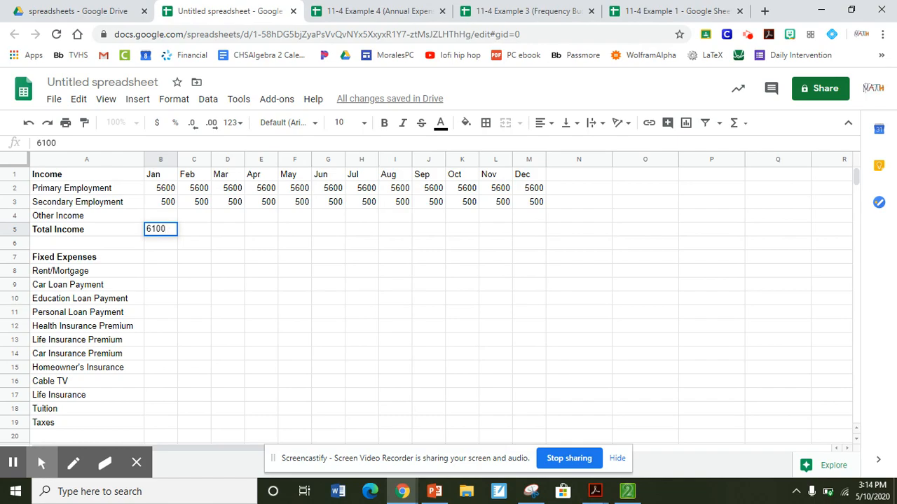
pyautogui.press('Return')
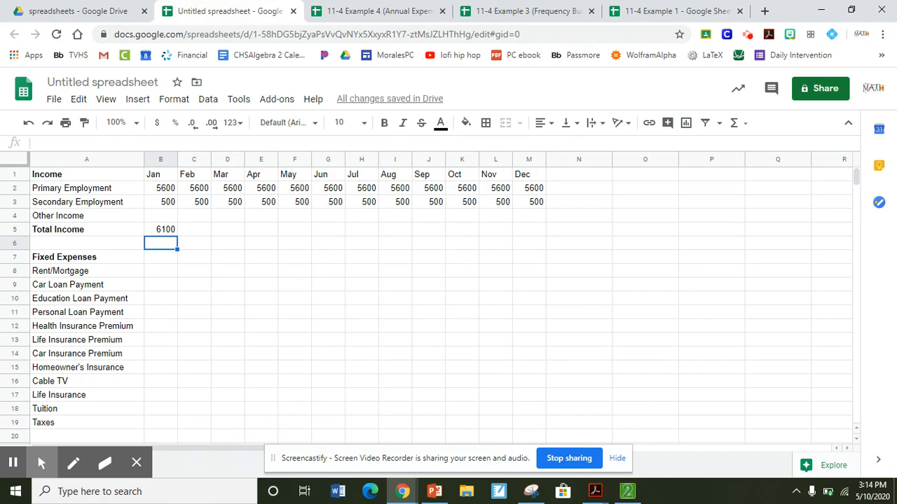
pyautogui.click(160, 230)
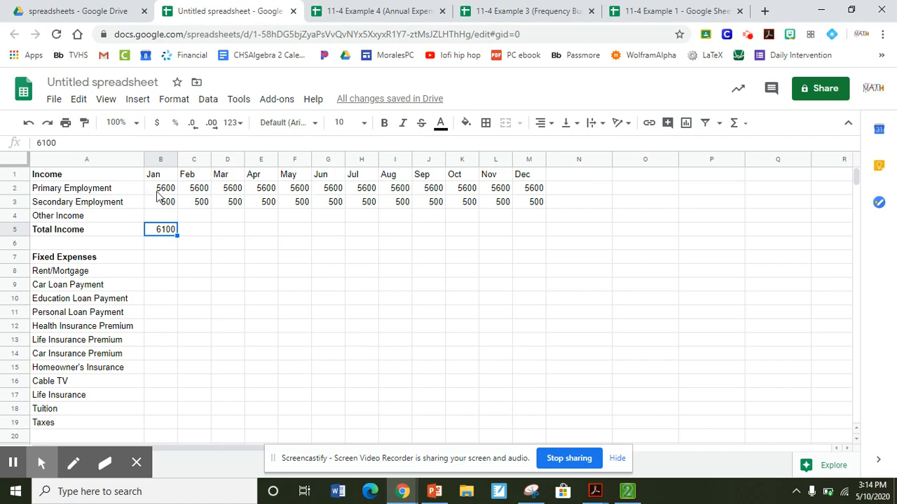
# Change the Jan Primary Employment income in cell B2 to 5000.
pyautogui.click(167, 189)
pyautogui.write('5')
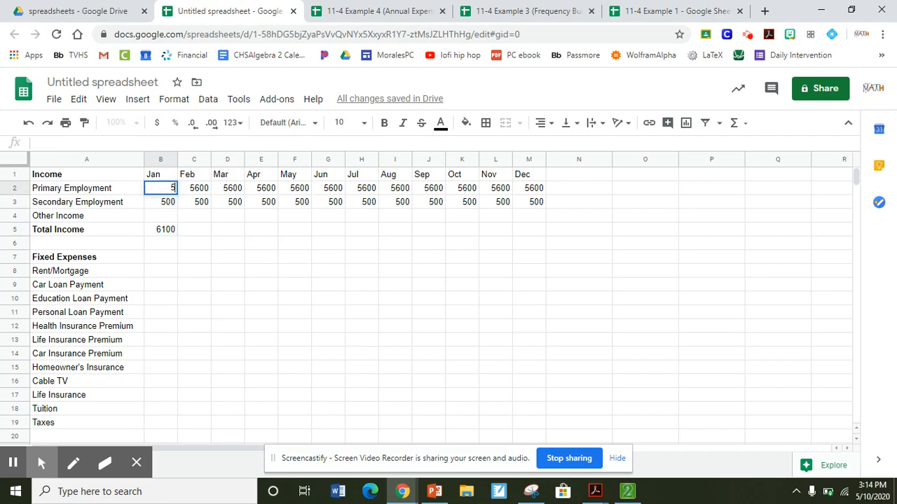
pyautogui.write('00')
pyautogui.press('Return')
pyautogui.press('Up')
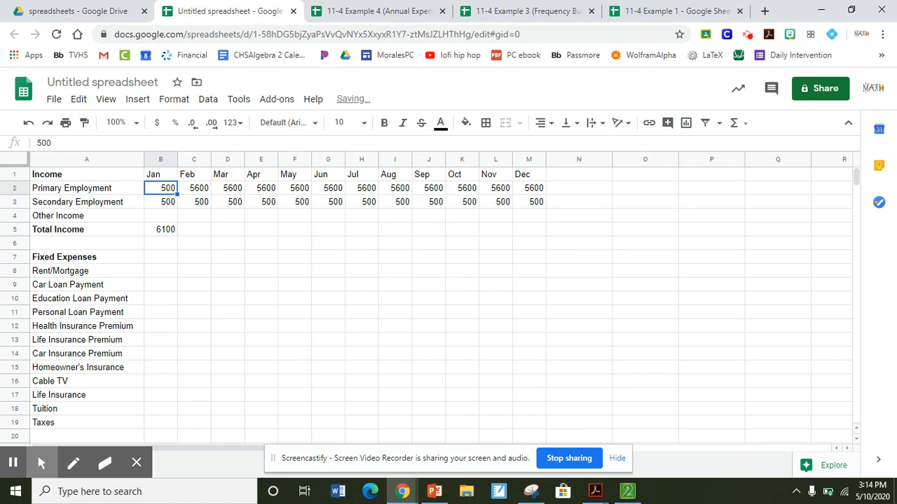
pyautogui.write('5000')
pyautogui.press('Return')
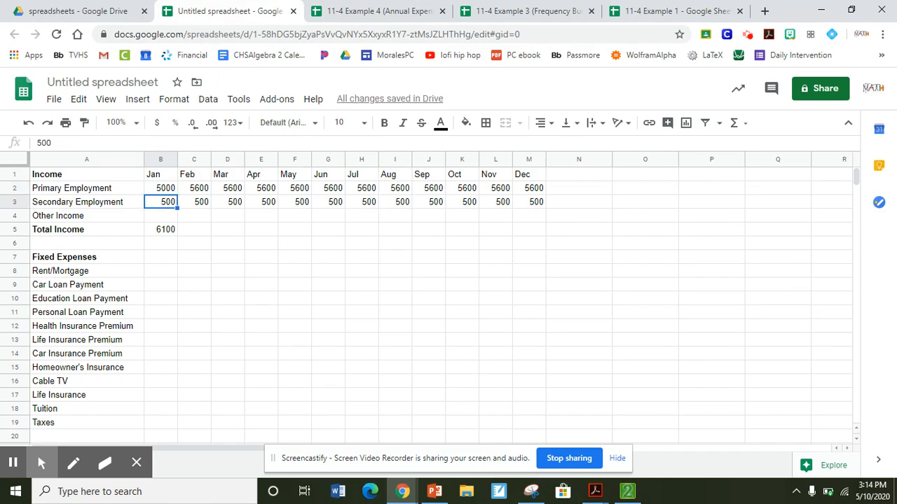
# Check the Jan Total Income in cell B5, and set the Primary Employment income in B2 back to 5600.
pyautogui.press('Down')
pyautogui.press('Down')
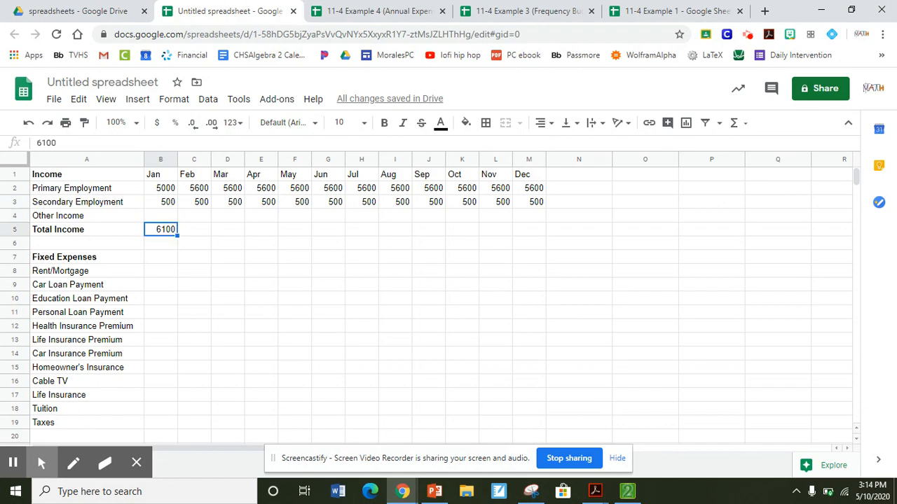
pyautogui.press('Up')
pyautogui.press('Up')
pyautogui.press('Up')
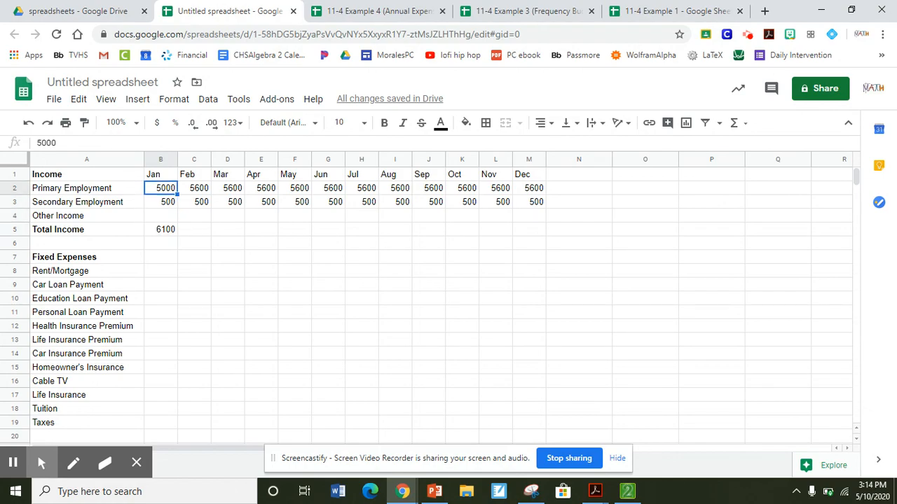
pyautogui.write('5600')
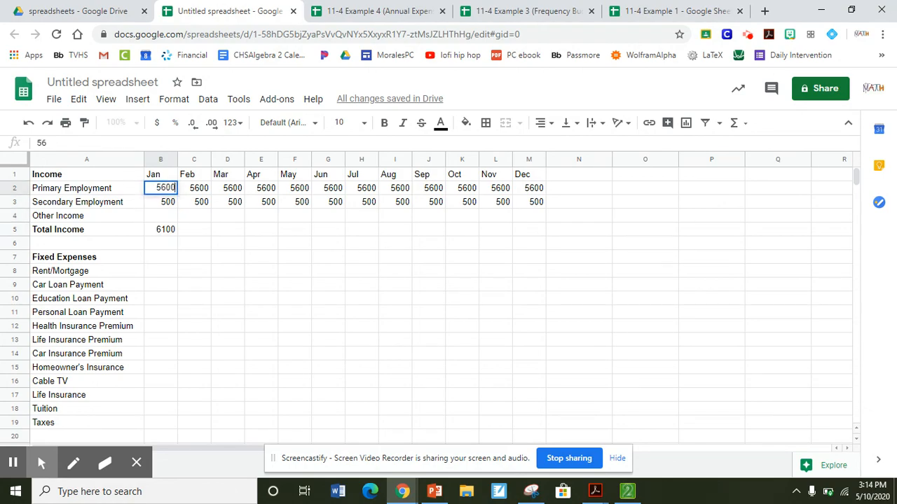
pyautogui.press('Return')
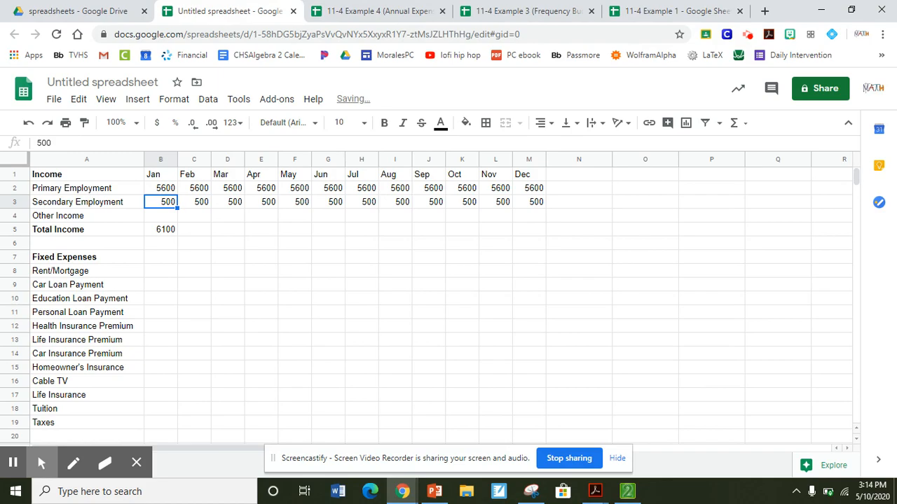
# Replace the typed Jan Total Income in cell B5 with the formula =SUM(B2:B4) and review the formula.
pyautogui.click(171, 231)
pyautogui.press('Delete')
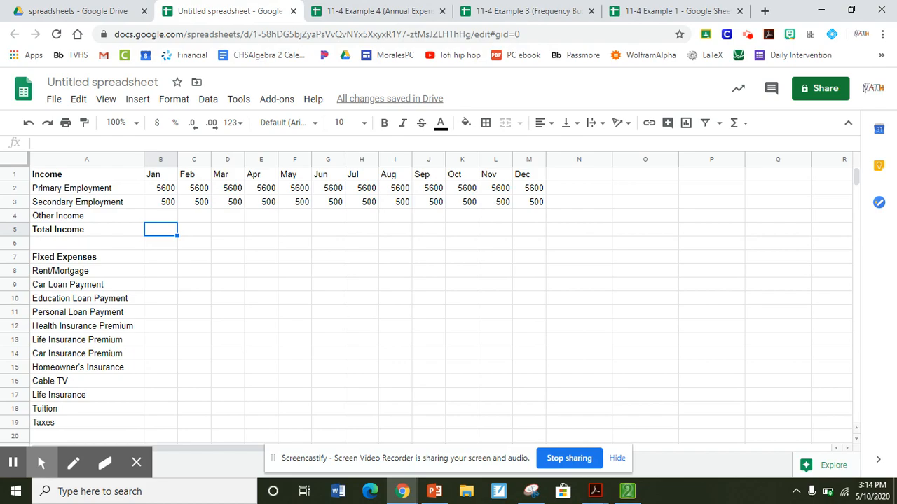
pyautogui.write('=')
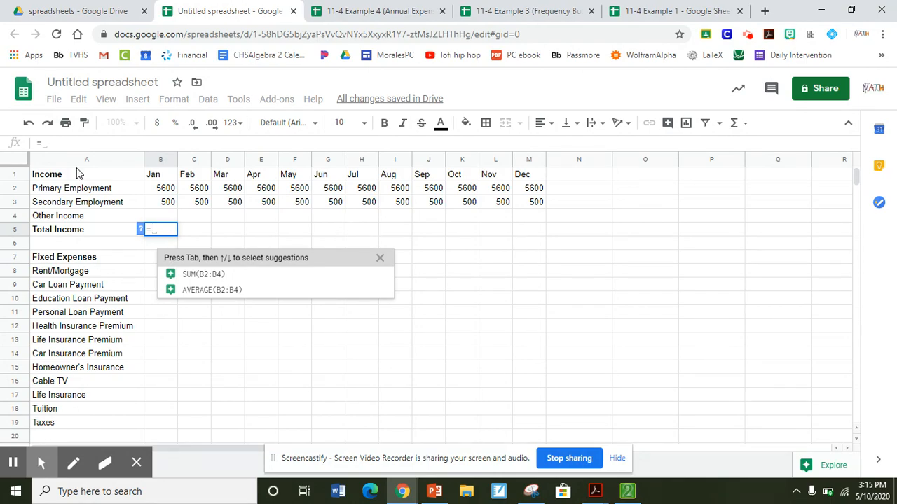
pyautogui.click(180, 277)
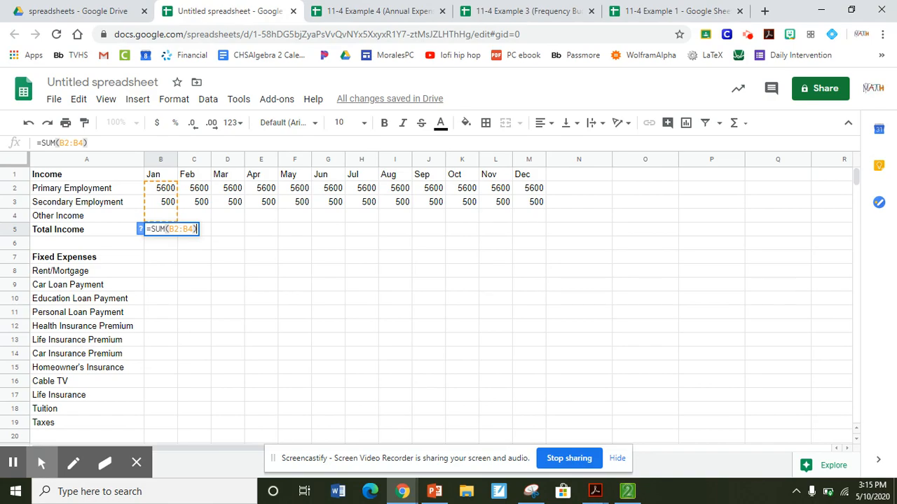
pyautogui.press('Return')
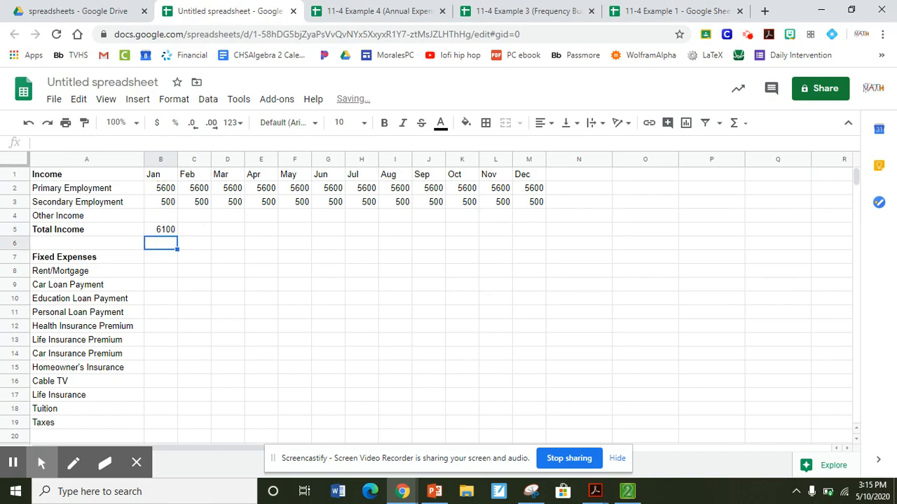
pyautogui.press('Up')
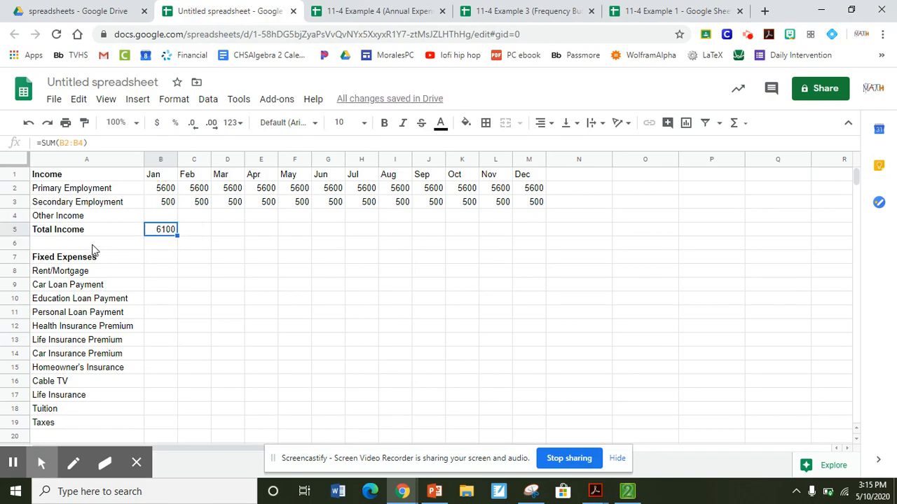
pyautogui.moveTo(92, 143); pyautogui.dragTo(24, 146)
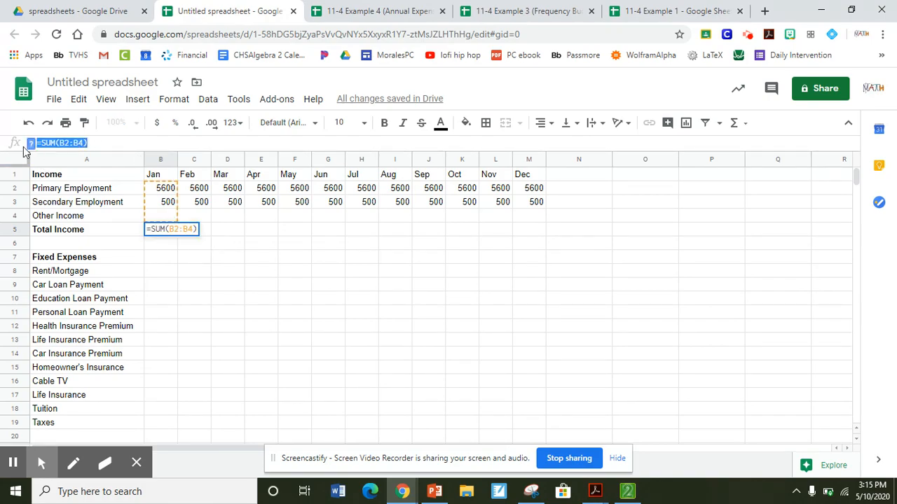
pyautogui.click(89, 143)
pyautogui.click(158, 253)
# Insert the SUM function in cell C5 over the range C2:C4 for the Feb Total Income.
pyautogui.click(185, 232)
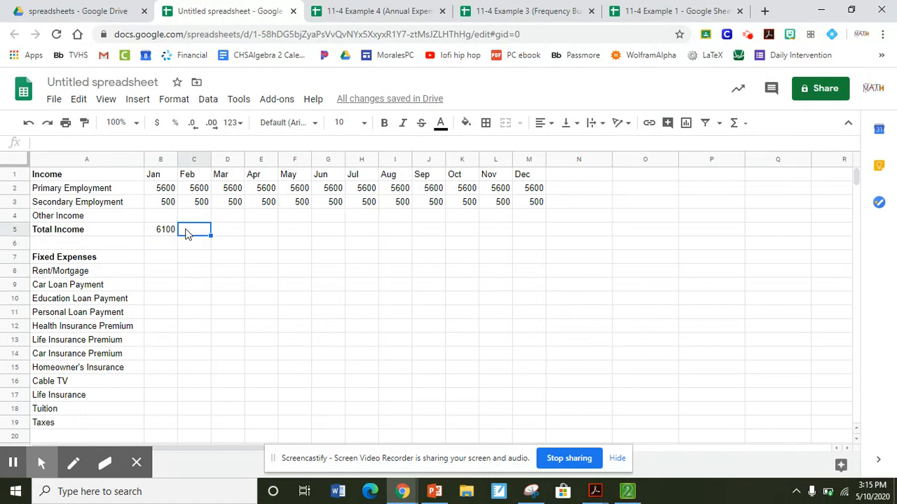
pyautogui.click(737, 125)
pyautogui.click(748, 146)
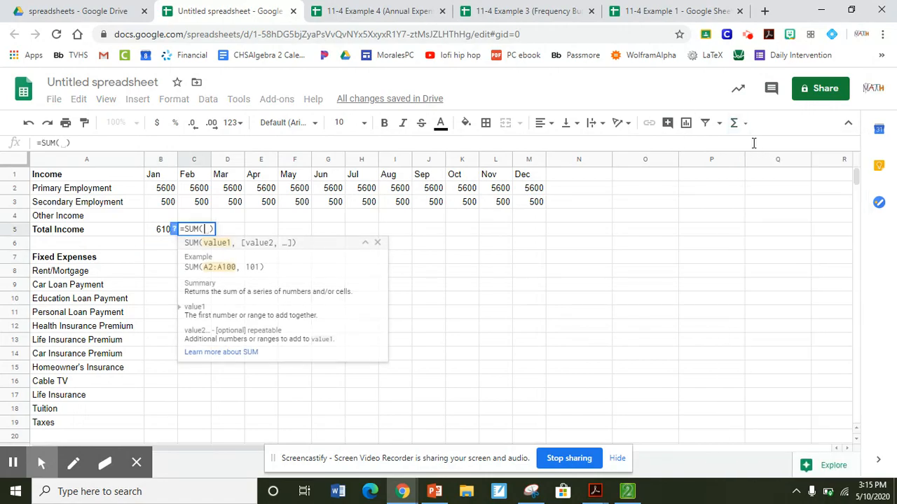
pyautogui.moveTo(197, 192); pyautogui.dragTo(201, 222)
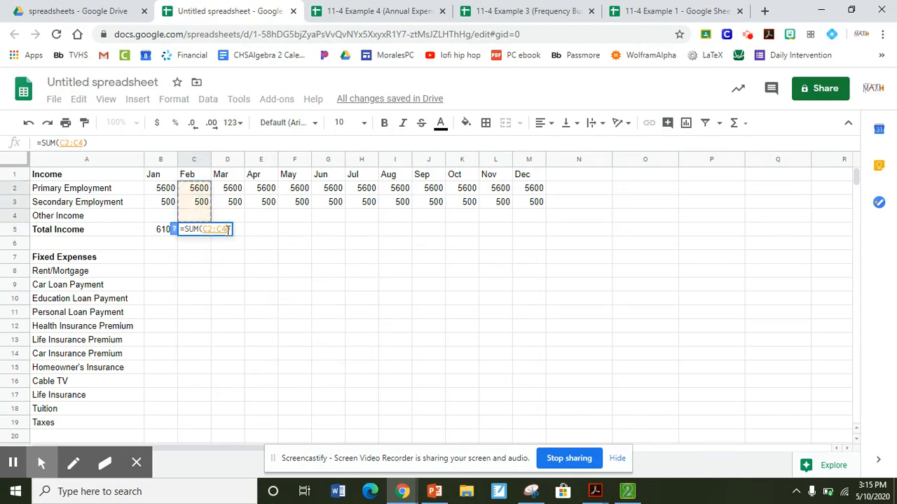
pyautogui.press('Return')
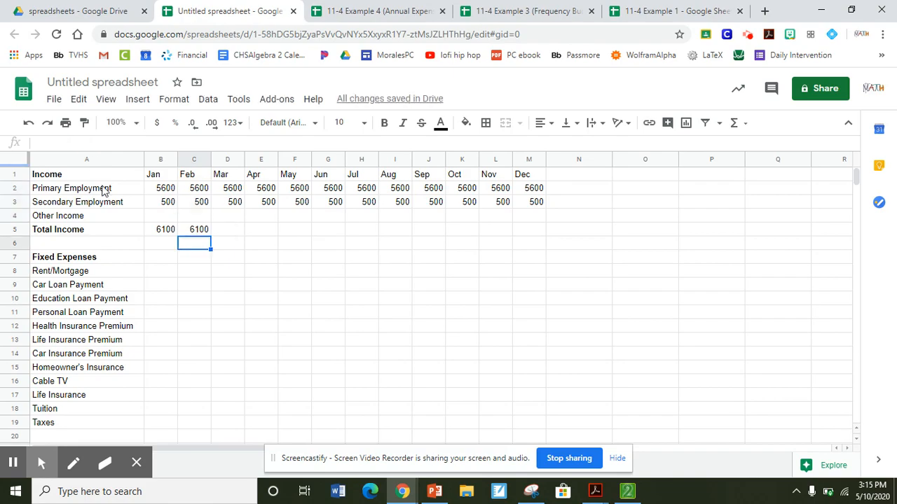
# Fill the Total Income formula from cell B5 across row 5 through Dec in column M.
pyautogui.click(170, 235)
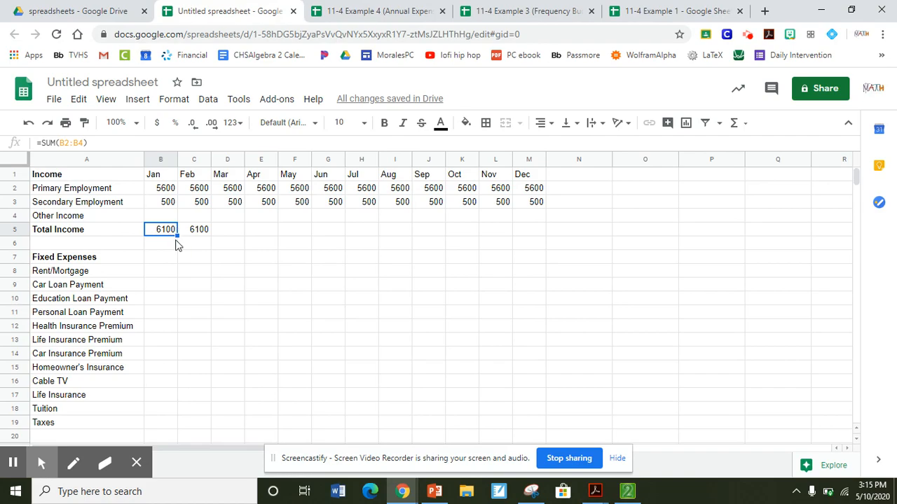
pyautogui.moveTo(177, 236); pyautogui.dragTo(537, 234)
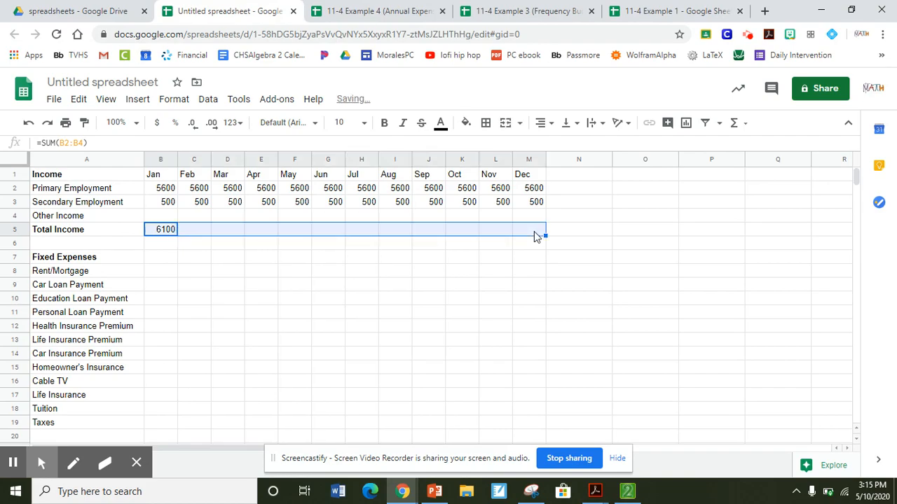
# Examine the Total Income formulas month by month across cells B5 to M5, and return to B5.
pyautogui.click(162, 233)
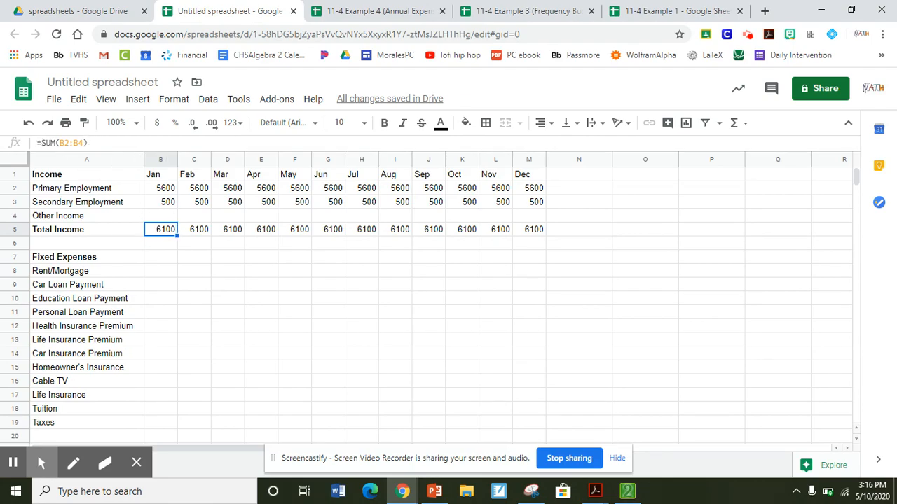
pyautogui.press('Right')
pyautogui.press('Right')
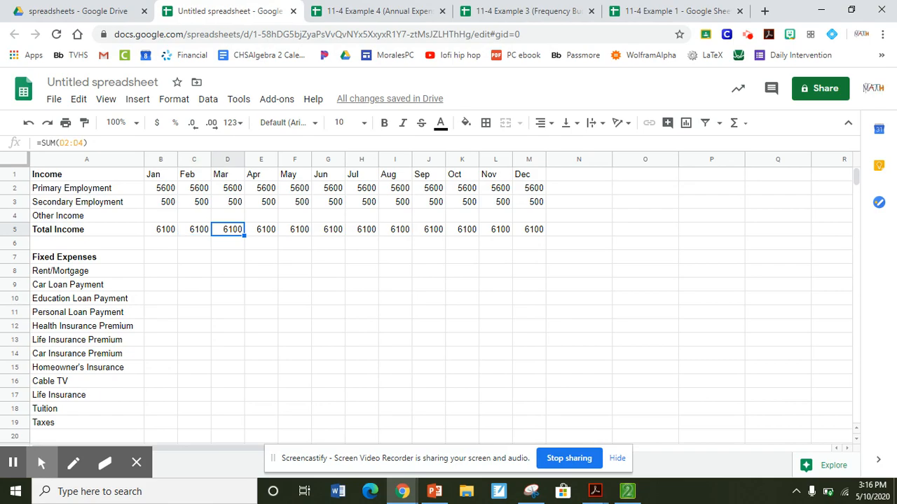
pyautogui.press('Right')
pyautogui.press('Right')
pyautogui.press('Right')
pyautogui.press('Right')
pyautogui.press('Right')
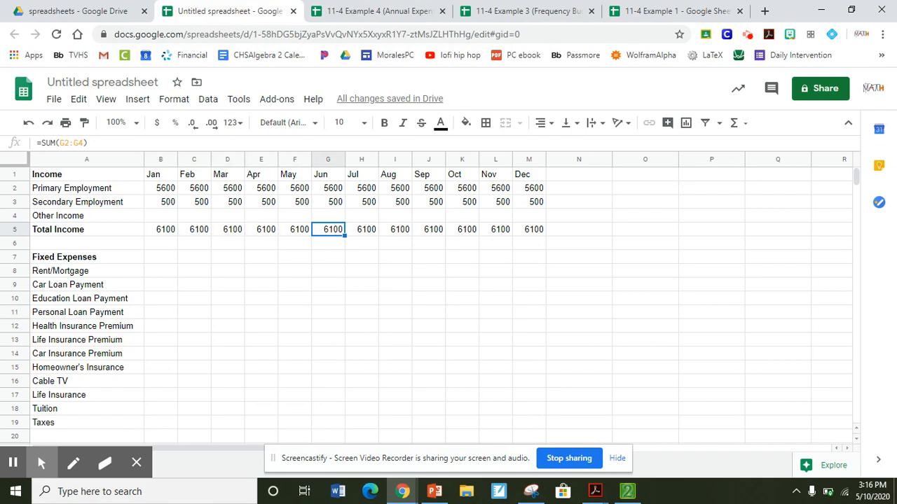
pyautogui.press('Right')
pyautogui.press('Right')
pyautogui.press('Right')
pyautogui.press('Right')
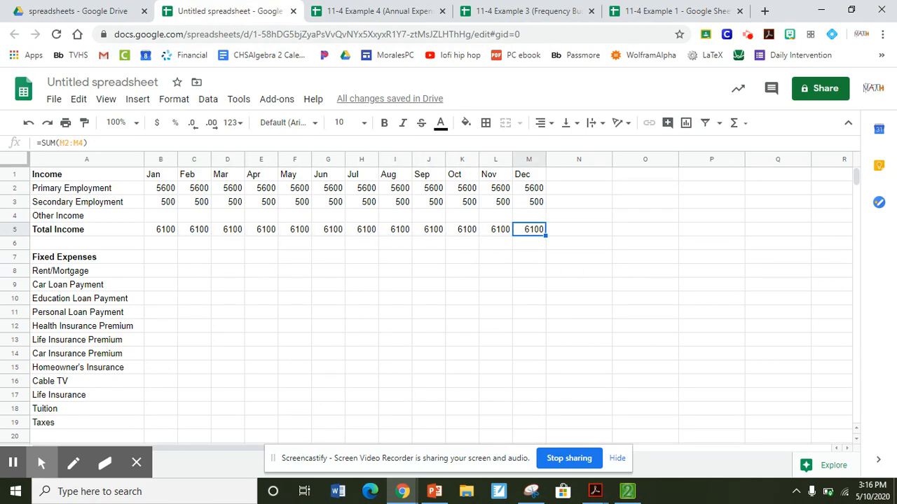
pyautogui.press('Left')
pyautogui.press('Left')
pyautogui.press('Left')
pyautogui.press('Left')
pyautogui.press('Left')
pyautogui.press('Left')
pyautogui.press('Left')
pyautogui.press('Left')
pyautogui.press('Left')
pyautogui.press('Left')
pyautogui.press('Left')
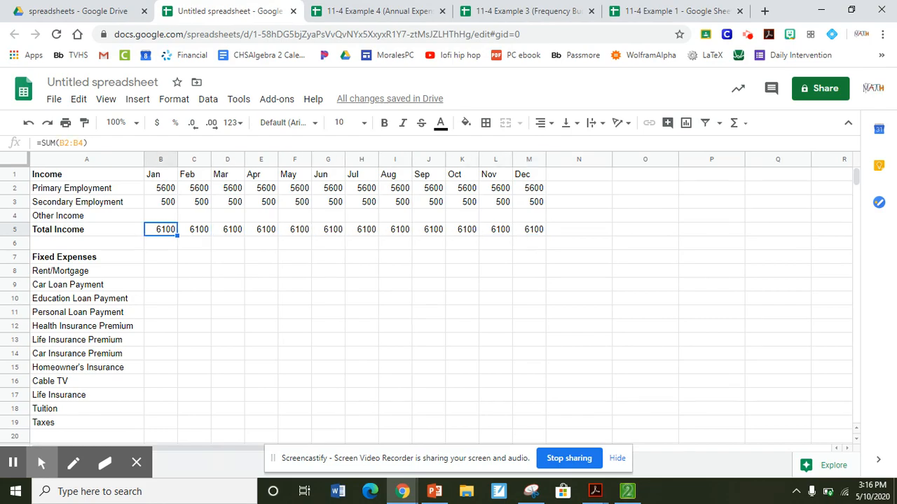
# Enter 2400 as the Jan Rent/Mortgage amount in cell B8 and fill it across row 8 through Dec.
pyautogui.press('Down')
pyautogui.press('Down')
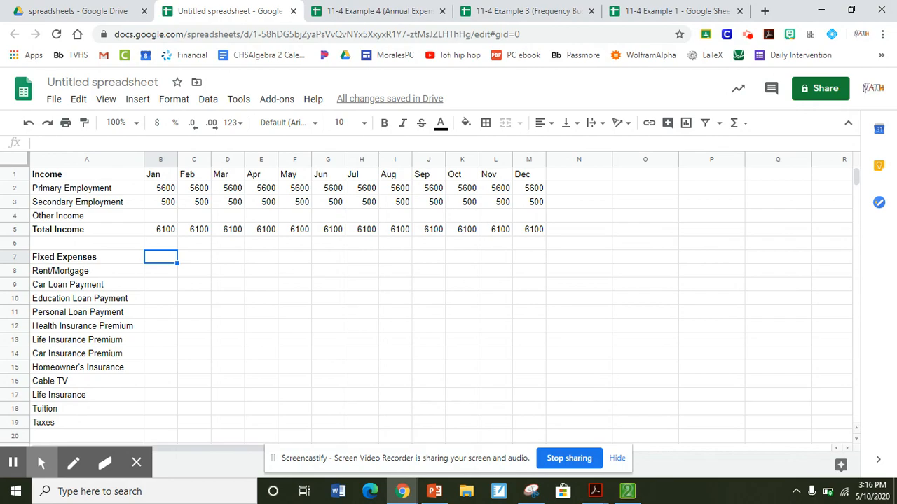
pyautogui.press('Down')
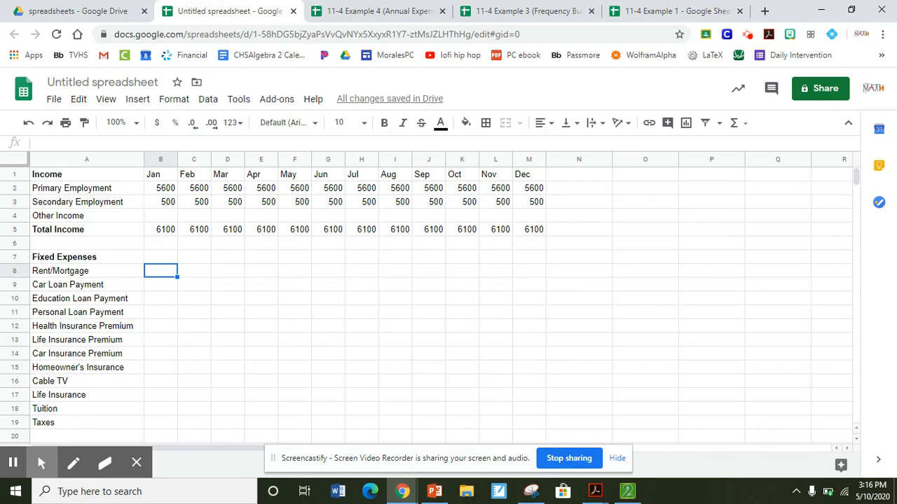
pyautogui.write('2400')
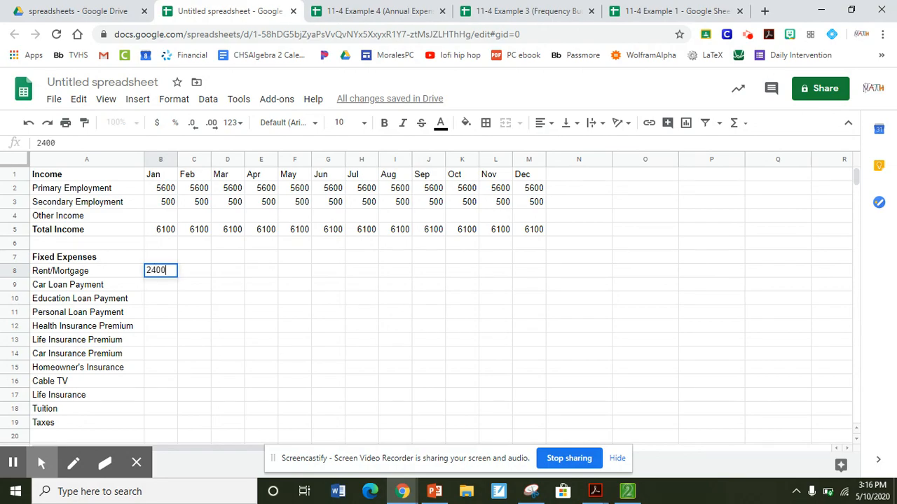
pyautogui.press('Return')
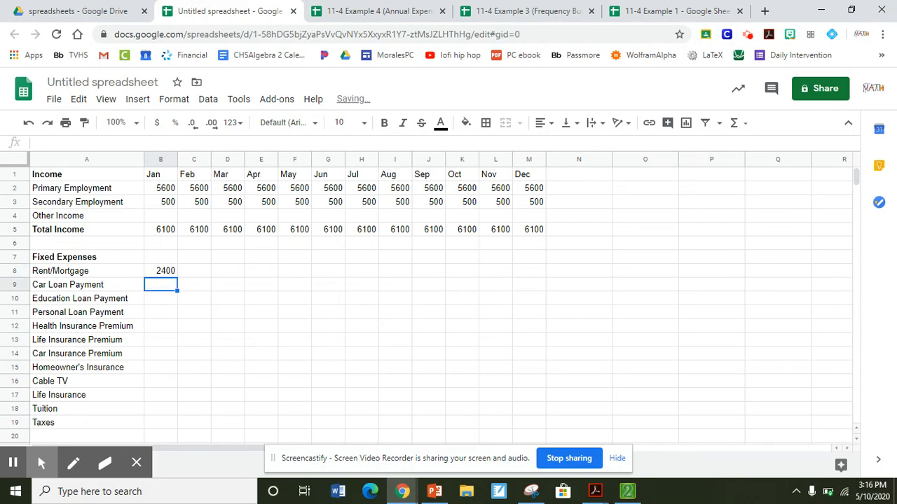
pyautogui.click(172, 273)
pyautogui.moveTo(177, 277); pyautogui.dragTo(532, 271)
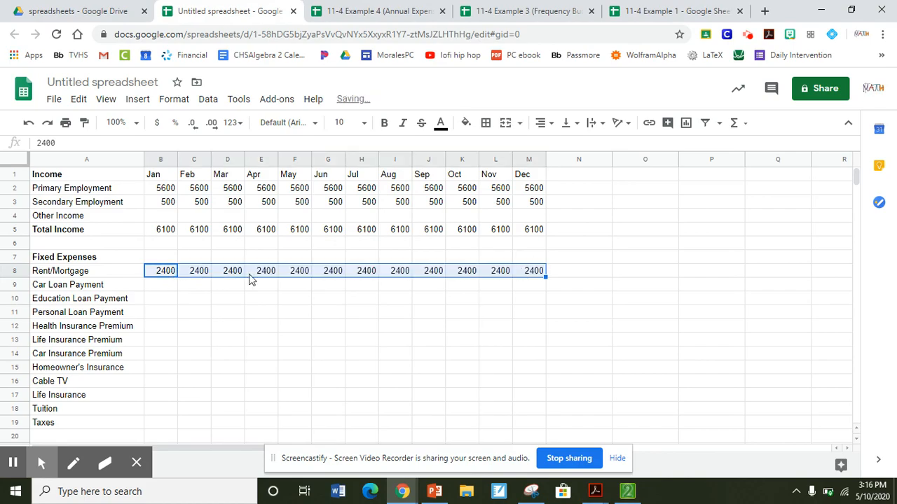
# Enter 200 as the Jan Car Loan Payment in cell B9 and fill it across row 9 through Dec.
pyautogui.click(155, 288)
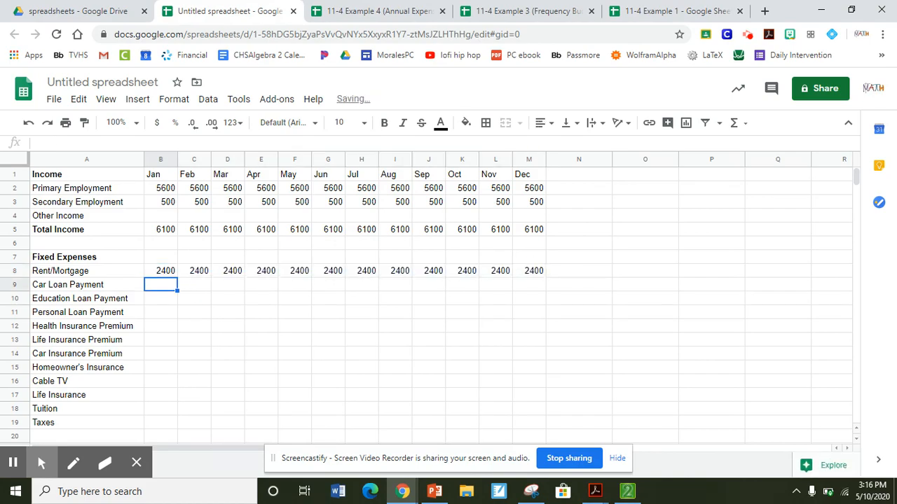
pyautogui.write('200')
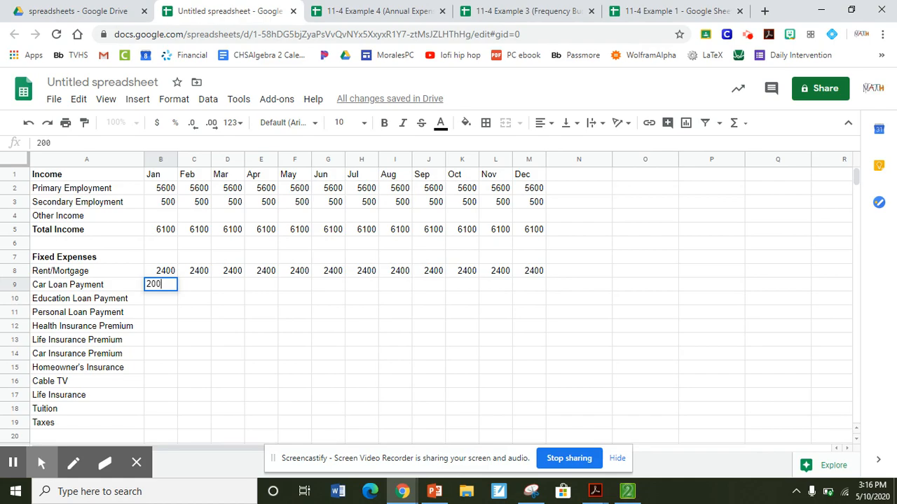
pyautogui.press('Return')
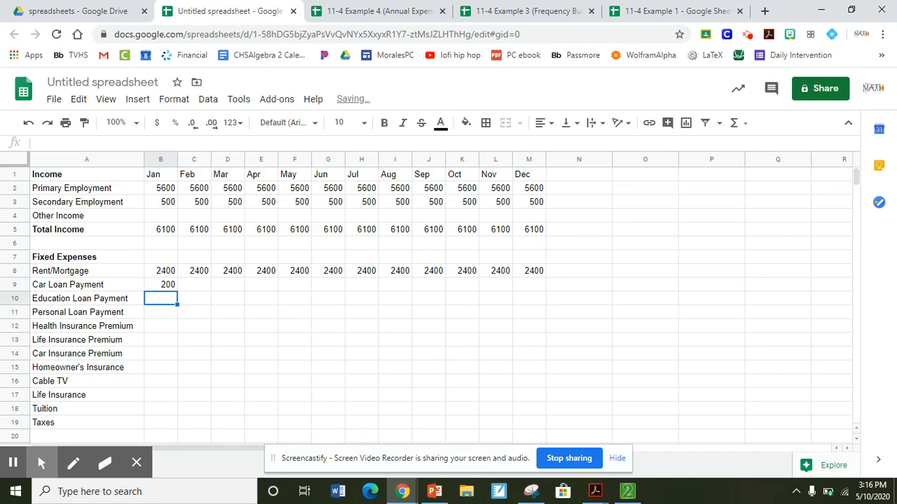
pyautogui.click(172, 286)
pyautogui.moveTo(177, 291); pyautogui.dragTo(536, 280)
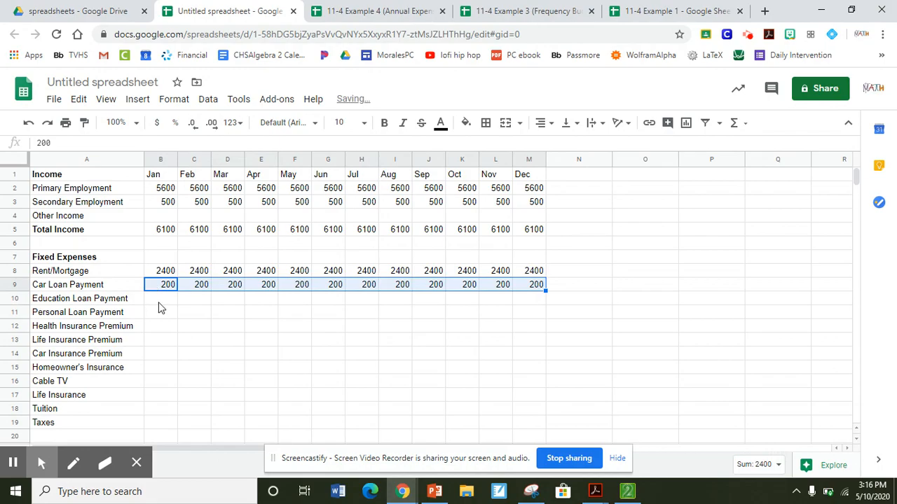
# Enter 150 as the Jan Education Loan Payment in cell B10 and fill it across row 10 through Dec.
pyautogui.click(160, 302)
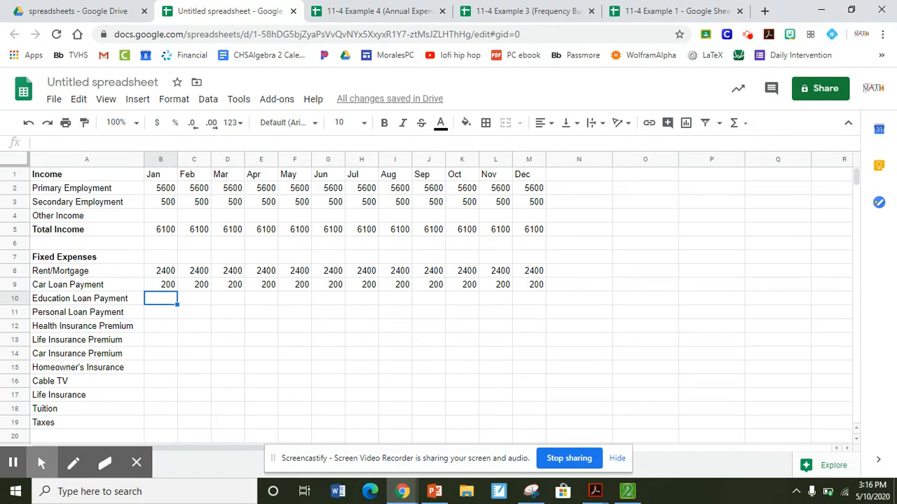
pyautogui.write('150')
pyautogui.press('Return')
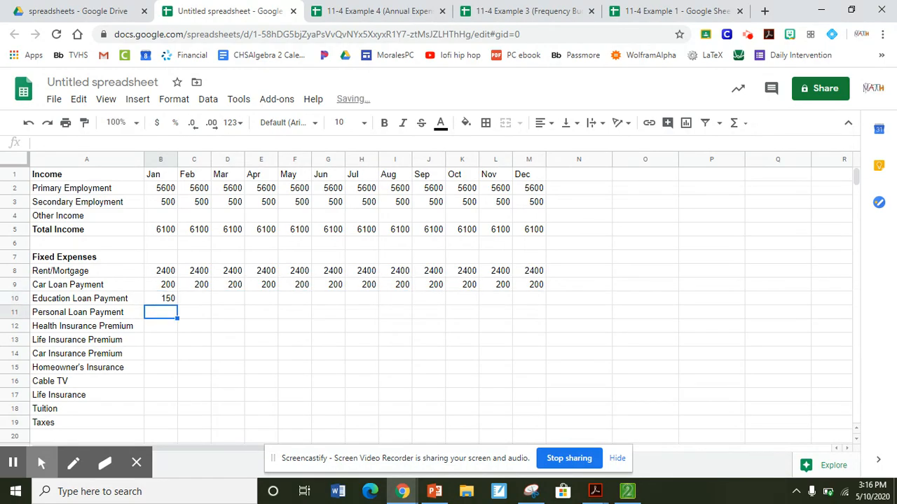
pyautogui.click(170, 301)
pyautogui.moveTo(177, 304); pyautogui.dragTo(530, 304)
# Enter 80 for Personal Loan Payment in B11 and 50 for Health Insurance Premium in B12, filling both rows through Dec.
pyautogui.click(164, 316)
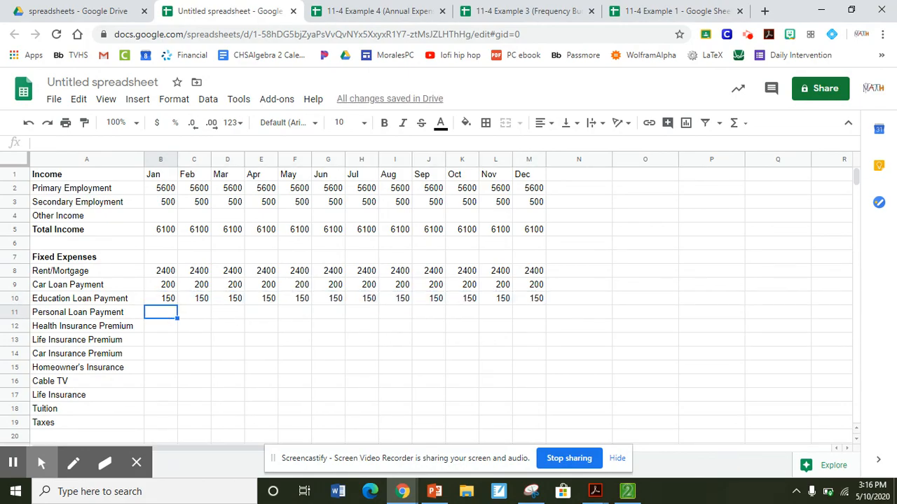
pyautogui.write('80')
pyautogui.press('Return')
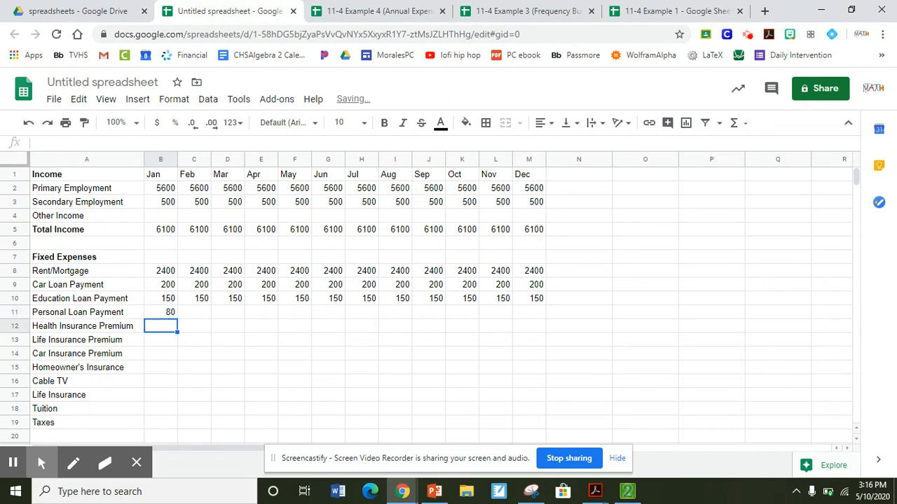
pyautogui.write('50')
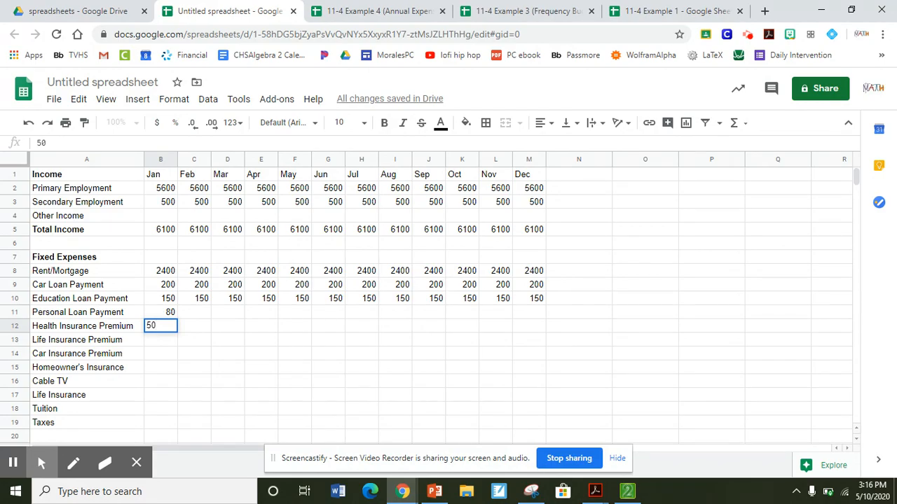
pyautogui.press('Return')
pyautogui.click(171, 315)
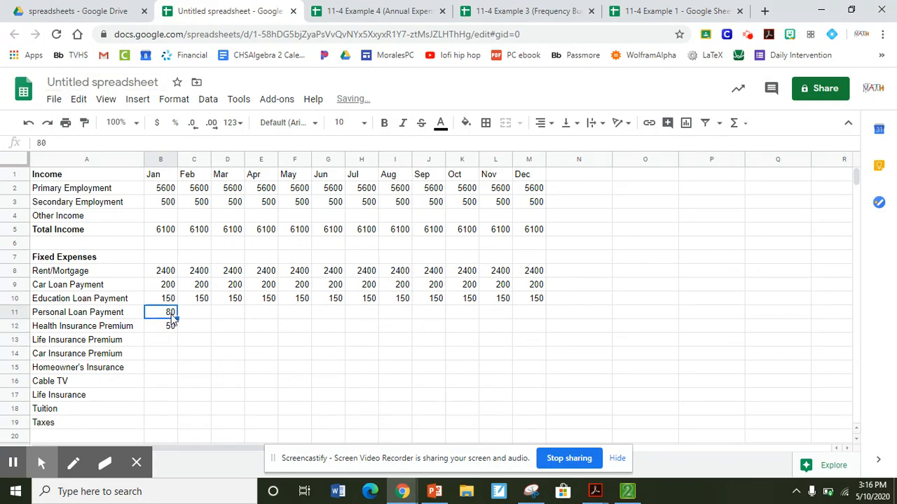
pyautogui.moveTo(176, 318); pyautogui.dragTo(529, 314)
pyautogui.click(174, 326)
pyautogui.moveTo(177, 325); pyautogui.dragTo(527, 329)
# Enter 60 for Car Insurance Premium in B14 and 50 for Homeowner's Insurance in B15, filling both rows through Dec.
pyautogui.click(166, 346)
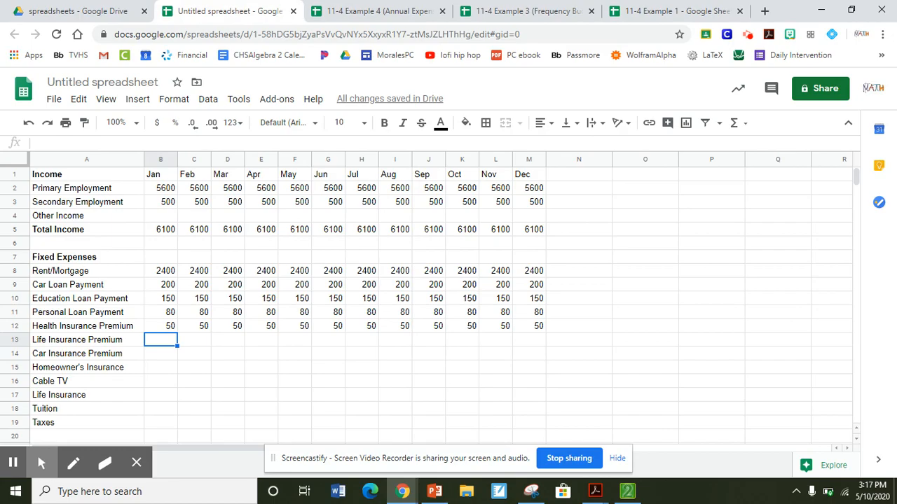
pyautogui.click(167, 350)
pyautogui.write('60')
pyautogui.press('Return')
pyautogui.write('5')
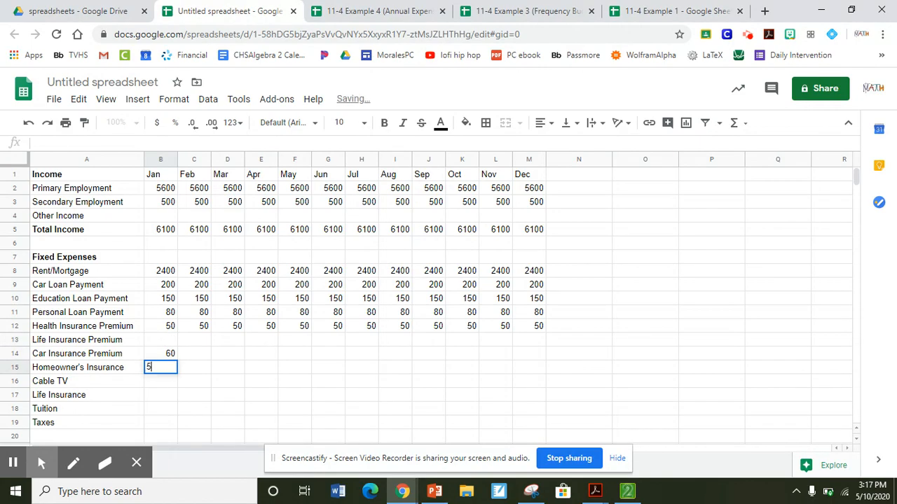
pyautogui.write('0')
pyautogui.press('Return')
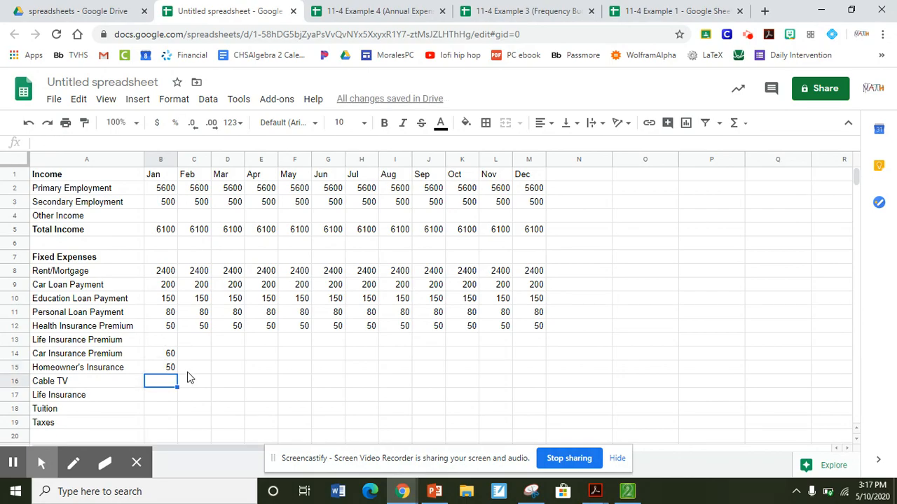
pyautogui.click(171, 357)
pyautogui.moveTo(178, 359); pyautogui.dragTo(540, 350)
pyautogui.click(172, 367)
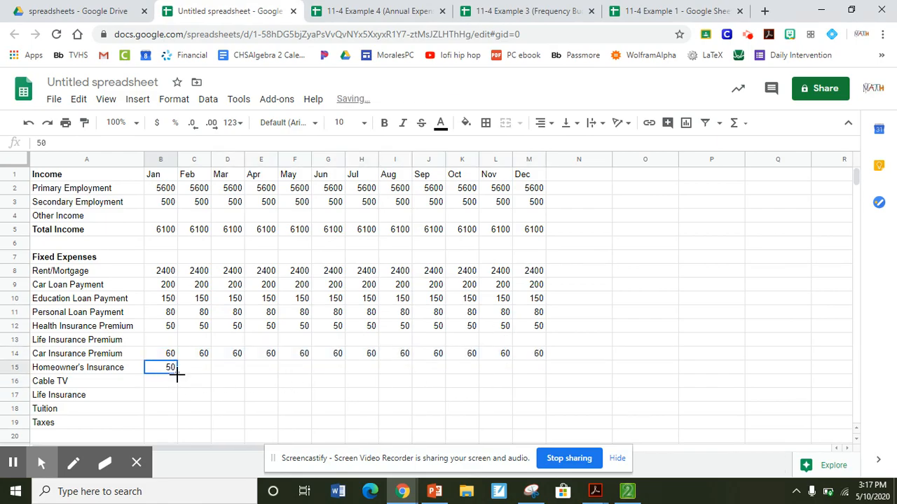
pyautogui.moveTo(177, 373); pyautogui.dragTo(528, 370)
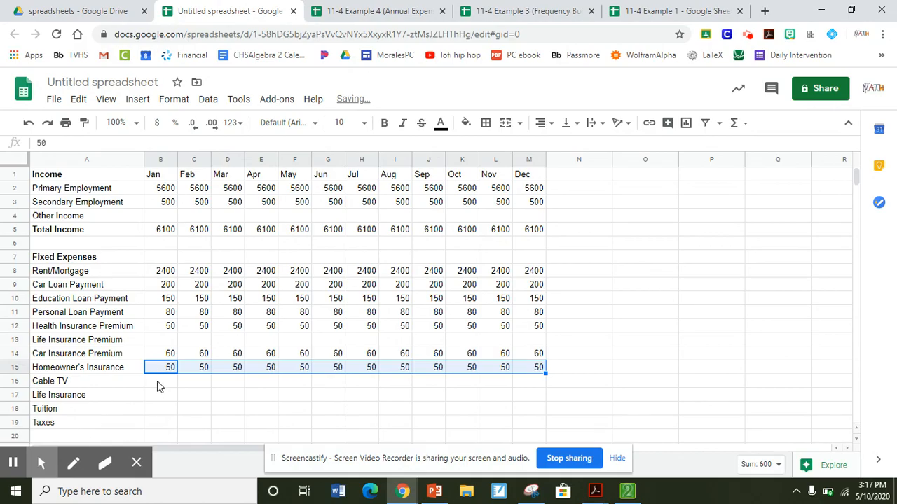
# Enter a quarterly Life Insurance amount of 150 in row 17 under Mar, Jun, Sep and Dec.
pyautogui.click(158, 399)
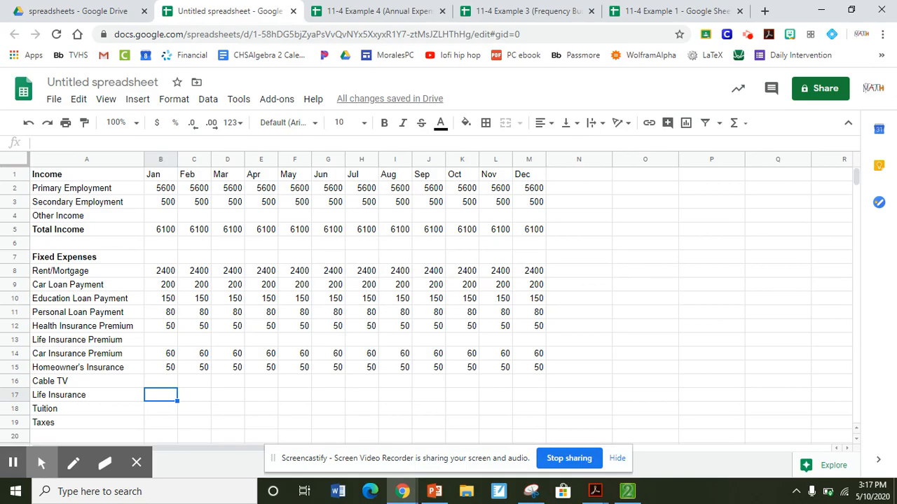
pyautogui.press('Right')
pyautogui.press('Right')
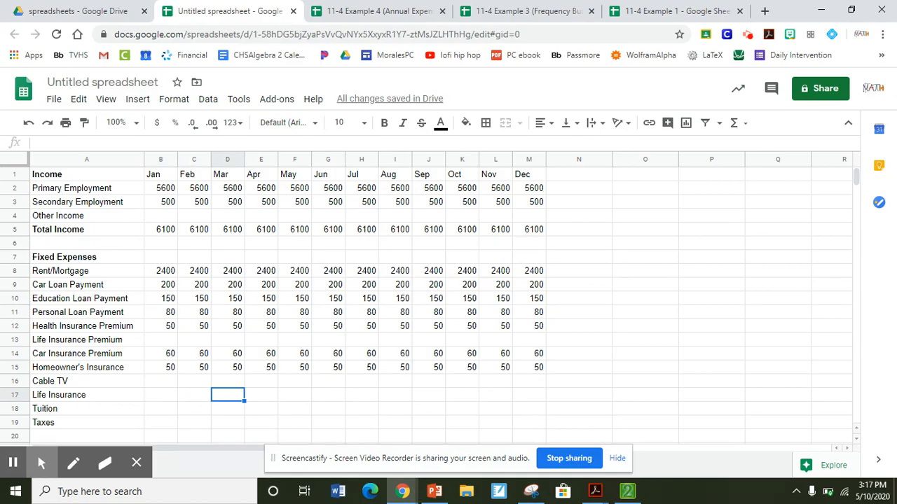
pyautogui.write('5')
pyautogui.press('BackSpace')
pyautogui.write('150')
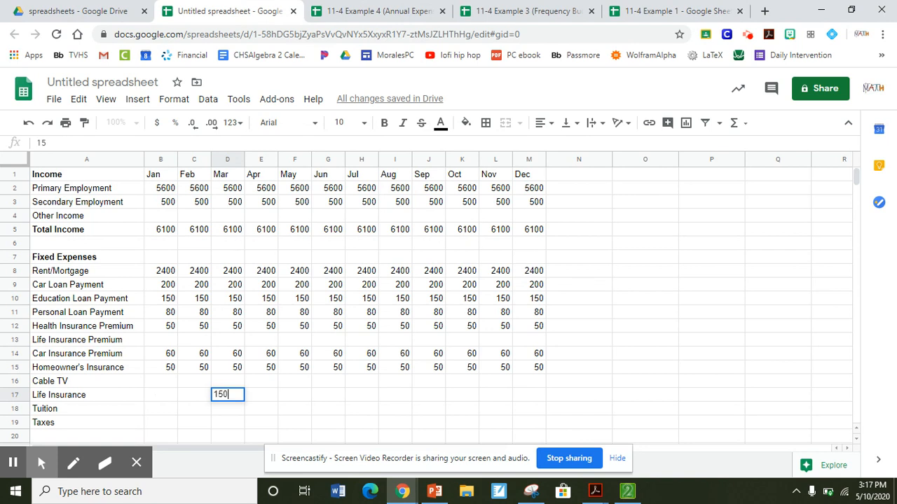
pyautogui.press('Right')
pyautogui.press('Right')
pyautogui.press('Right')
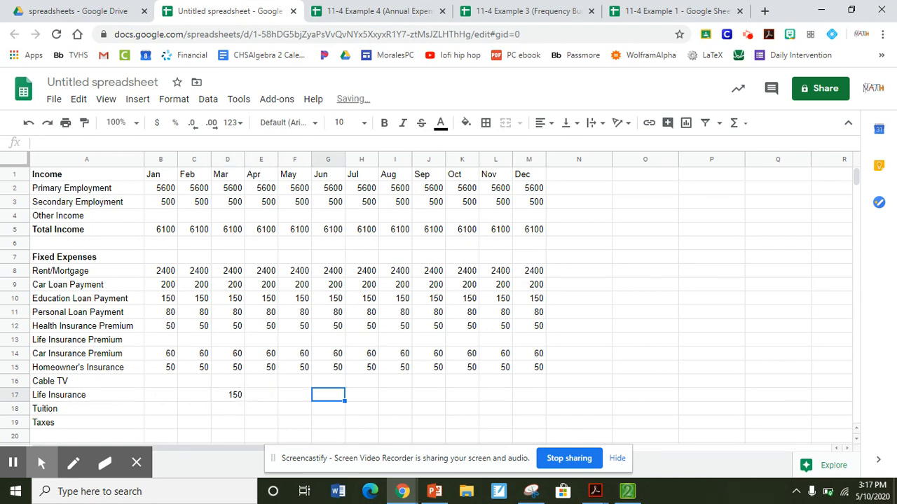
pyautogui.write('150')
pyautogui.press('Right')
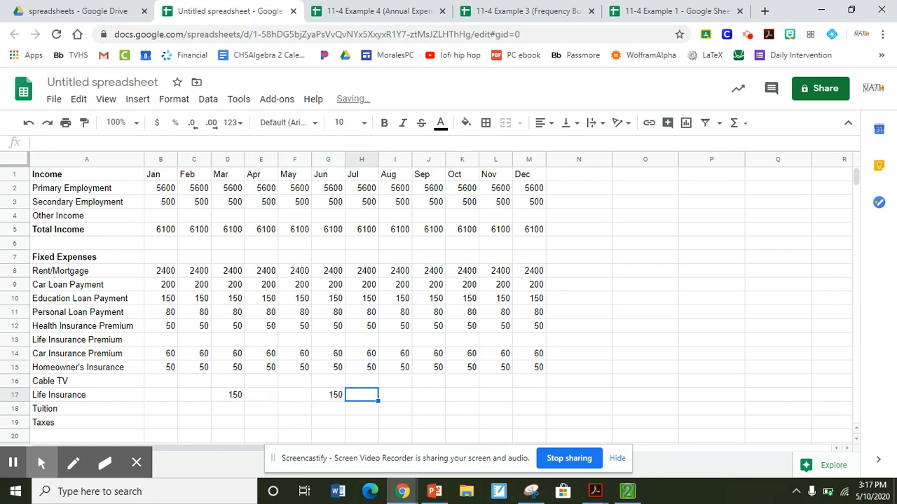
pyautogui.press('Right')
pyautogui.press('Right')
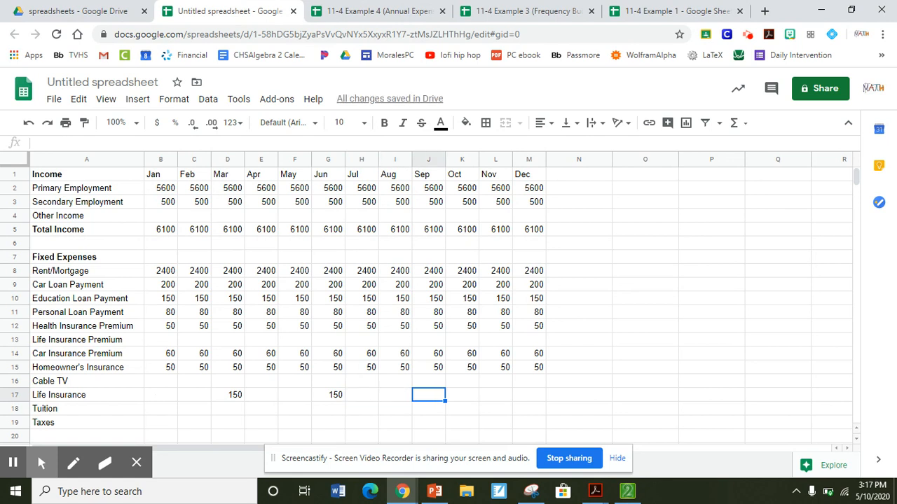
pyautogui.write('150')
pyautogui.press('Right')
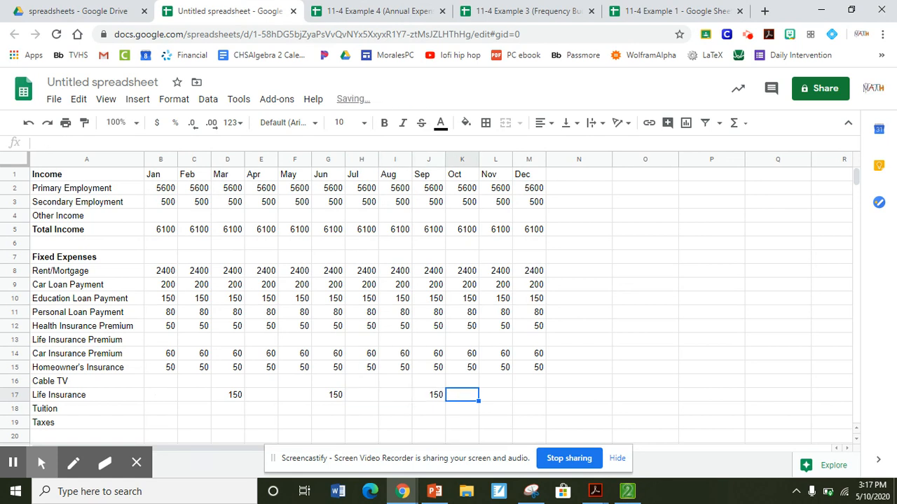
pyautogui.press('Right')
pyautogui.press('Right')
pyautogui.write('150')
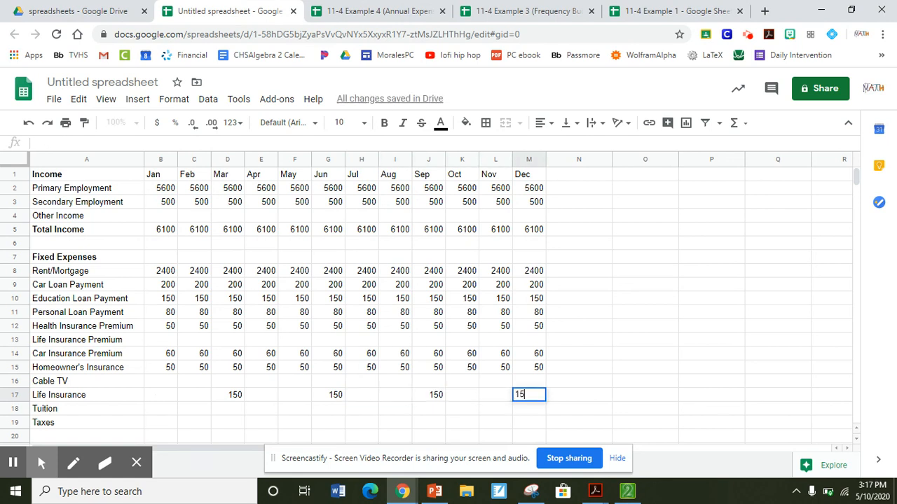
pyautogui.press('Return')
# Enter Tuition amounts of 1500 in row 18 under Jan and Aug.
pyautogui.press('Left')
pyautogui.press('Left')
pyautogui.press('Left')
pyautogui.press('Left')
pyautogui.press('Left')
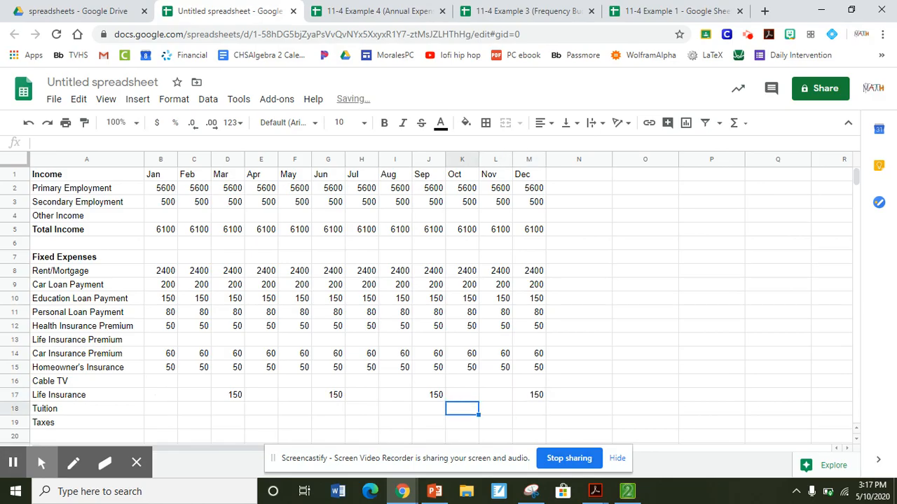
pyautogui.press('Left')
pyautogui.press('Left')
pyautogui.press('Left')
pyautogui.press('Left')
pyautogui.press('Left')
pyautogui.press('Left')
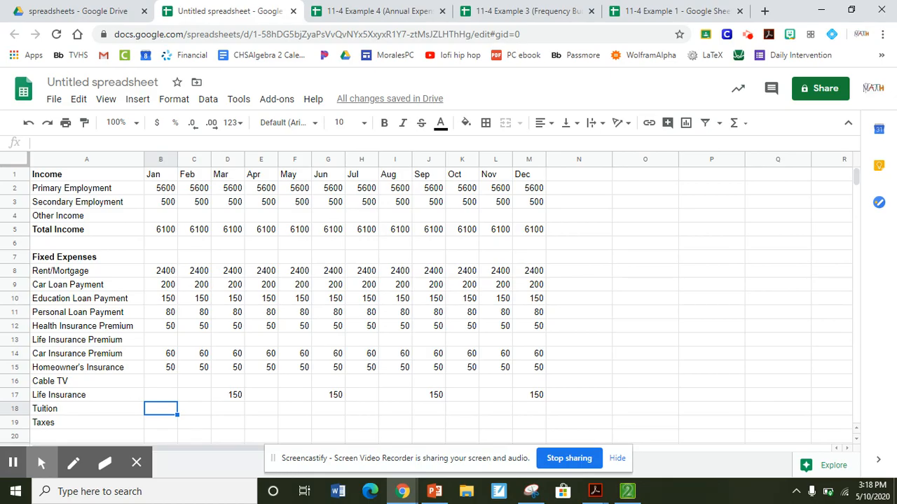
pyautogui.write('1500')
pyautogui.press('Tab')
pyautogui.press('Tab')
pyautogui.press('Tab')
pyautogui.press('Tab')
pyautogui.press('Tab')
pyautogui.press('Tab')
pyautogui.press('Tab')
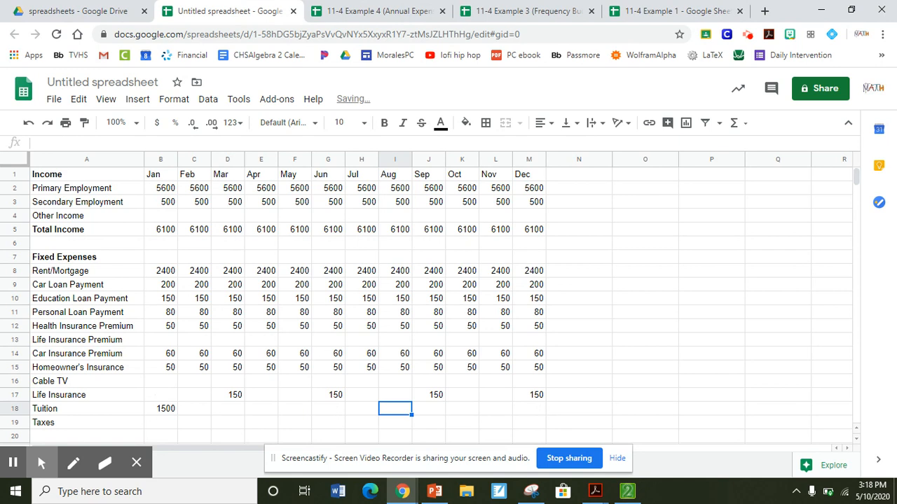
pyautogui.write('1500')
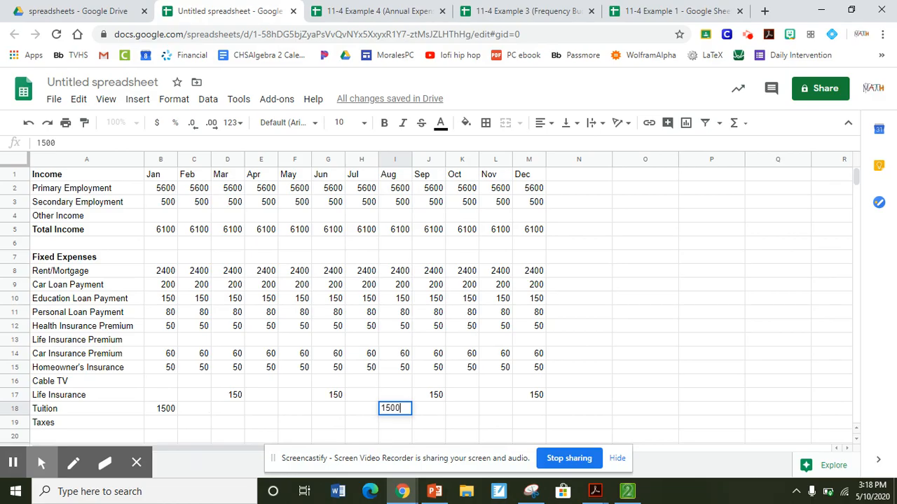
pyautogui.press('Return')
# Enter Taxes amounts of 2000 in row 19 under Feb and Sep.
pyautogui.press('Left')
pyautogui.press('Left')
pyautogui.press('Left')
pyautogui.press('Left')
pyautogui.press('Left')
pyautogui.press('Left')
pyautogui.press('Left')
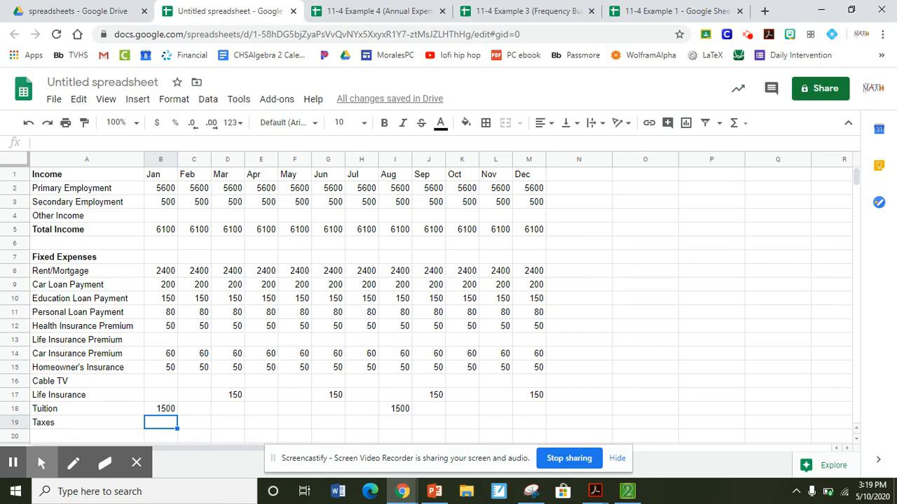
pyautogui.press('Tab')
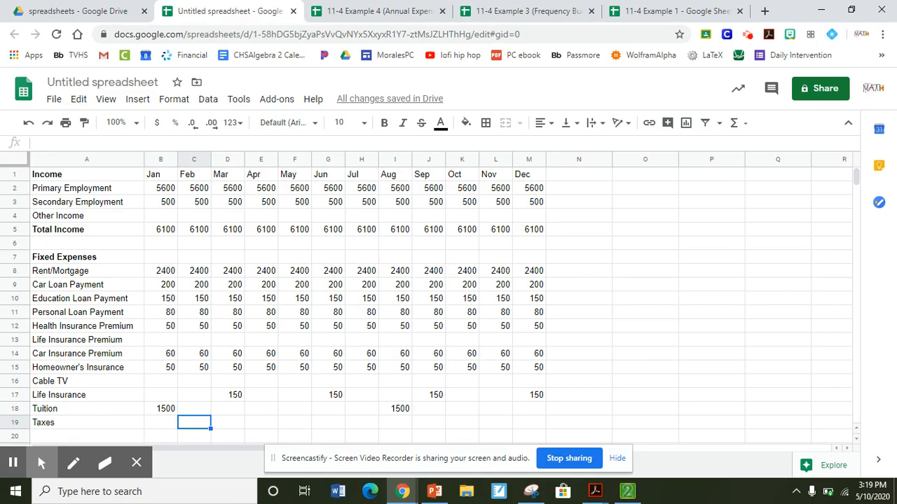
pyautogui.write('2000')
pyautogui.press('Tab')
pyautogui.press('Tab')
pyautogui.press('Tab')
pyautogui.press('Tab')
pyautogui.press('Tab')
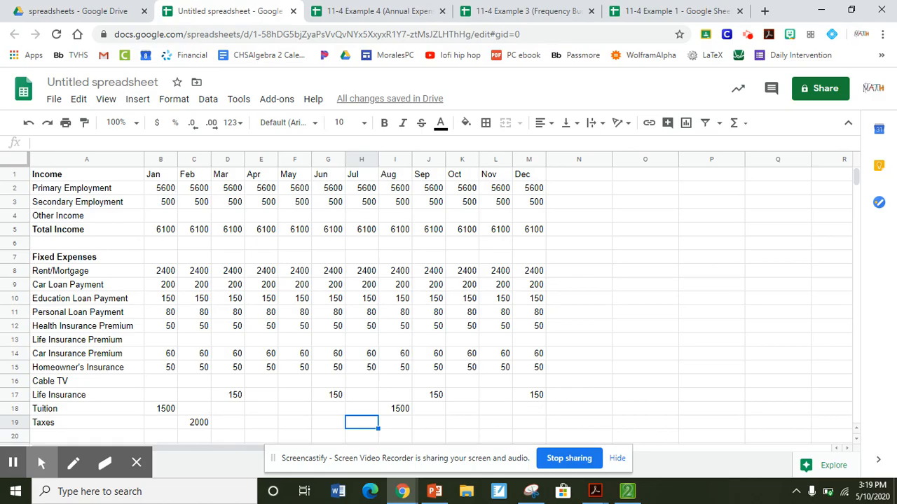
pyautogui.press('Tab')
pyautogui.press('Tab')
pyautogui.write('2000')
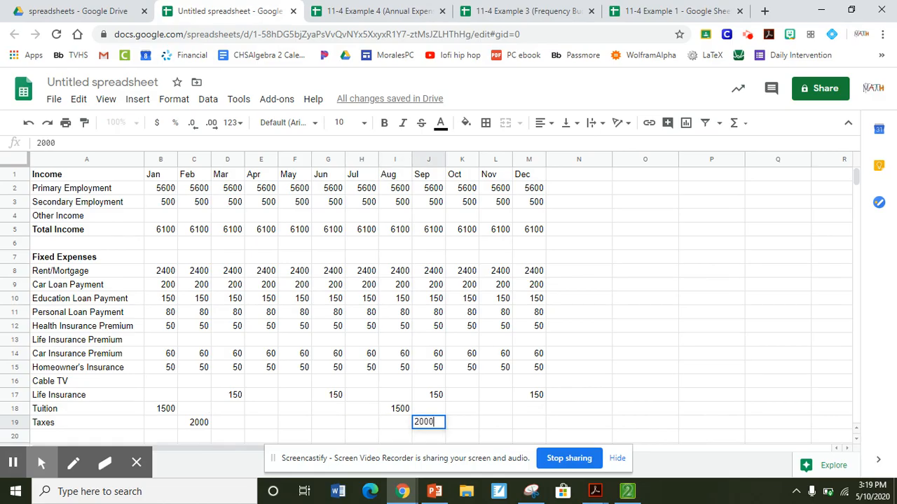
pyautogui.press('Return')
# Look through the category rows under Variable Expenses and return to the Jan cell of Groceries (Food).
pyautogui.press('Down')
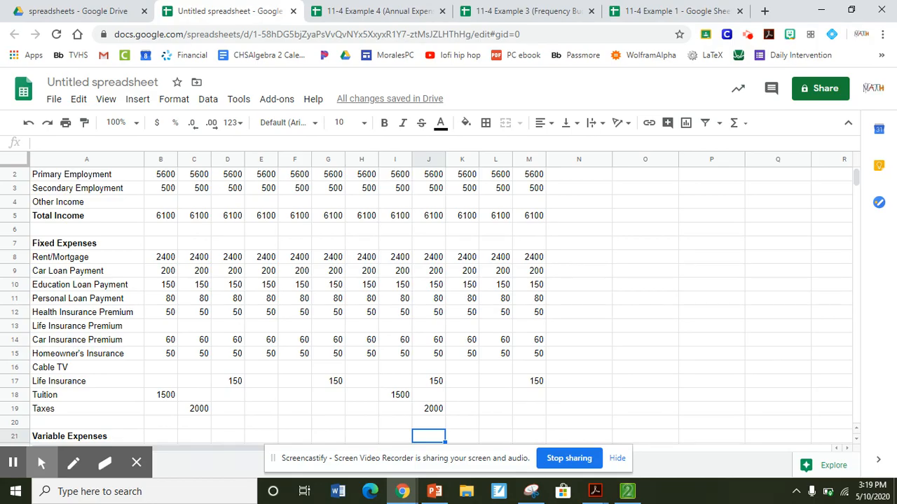
pyautogui.press('Down')
pyautogui.press('Left')
pyautogui.press('Left')
pyautogui.press('Left')
pyautogui.press('Left')
pyautogui.press('Left')
pyautogui.press('Left')
pyautogui.press('Left')
pyautogui.press('Left')
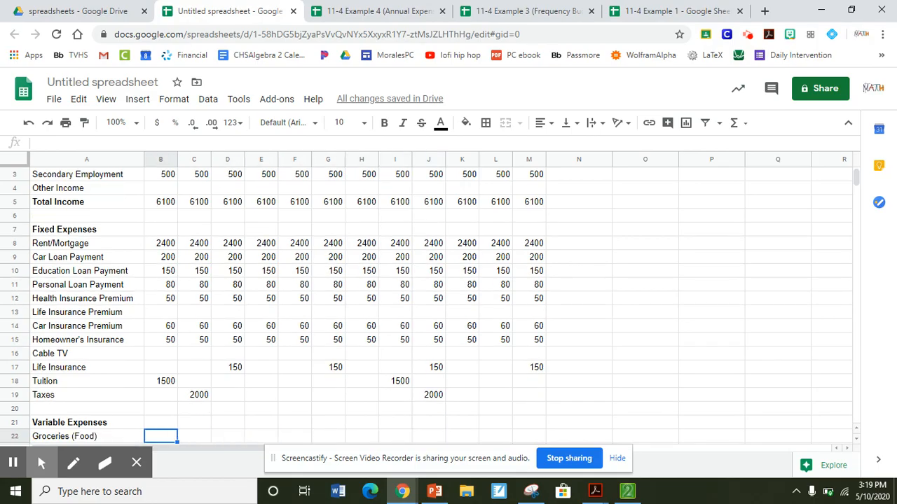
pyautogui.press('Down')
pyautogui.press('Down')
pyautogui.press('Down')
pyautogui.press('Down')
pyautogui.press('Down')
pyautogui.press('Down')
pyautogui.press('Down')
pyautogui.press('Down')
pyautogui.press('Down')
pyautogui.press('Down')
pyautogui.press('Down')
pyautogui.press('Down')
pyautogui.press('Down')
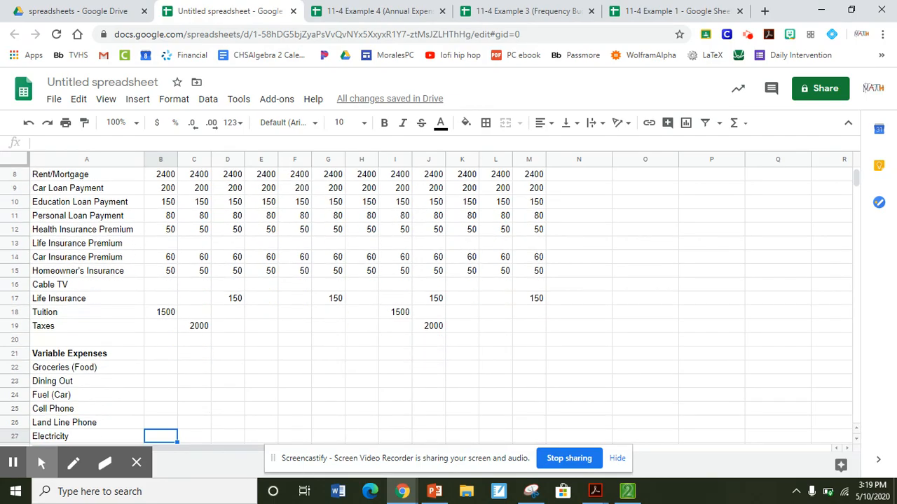
pyautogui.press('Down')
pyautogui.press('Down')
pyautogui.press('Down')
pyautogui.press('Down')
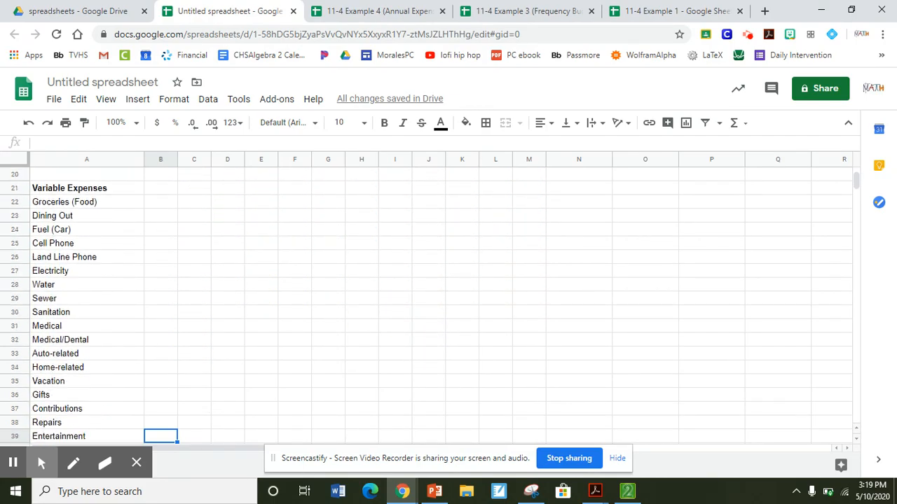
pyautogui.press('Up')
pyautogui.press('Up')
pyautogui.press('Up')
pyautogui.press('Up')
pyautogui.press('Up')
pyautogui.press('Up')
pyautogui.press('Up')
pyautogui.press('Up')
pyautogui.press('Up')
pyautogui.press('Up')
pyautogui.press('Up')
pyautogui.press('Up')
pyautogui.press('Up')
pyautogui.press('Up')
pyautogui.press('Up')
pyautogui.press('Up')
pyautogui.press('Up')
pyautogui.press('Up')
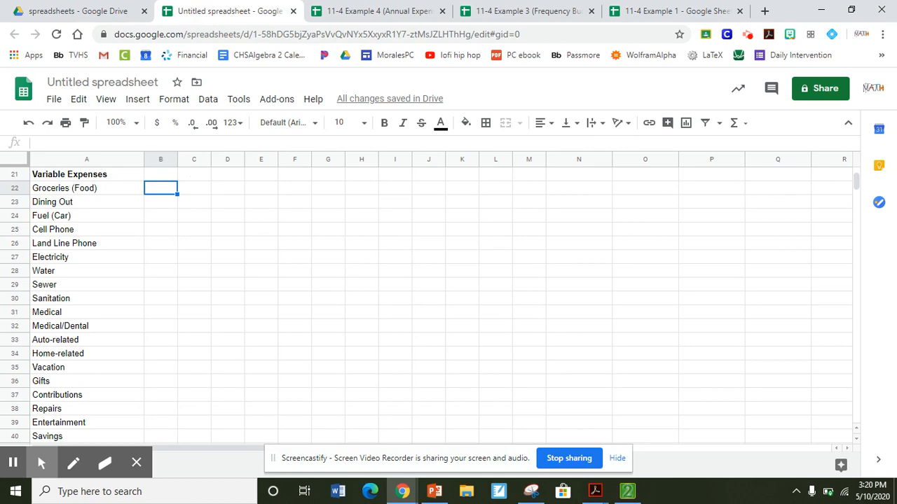
# Enter 800 for Groceries (Food) in B22 and fill the row through Dec.
pyautogui.write('800')
pyautogui.press('Return')
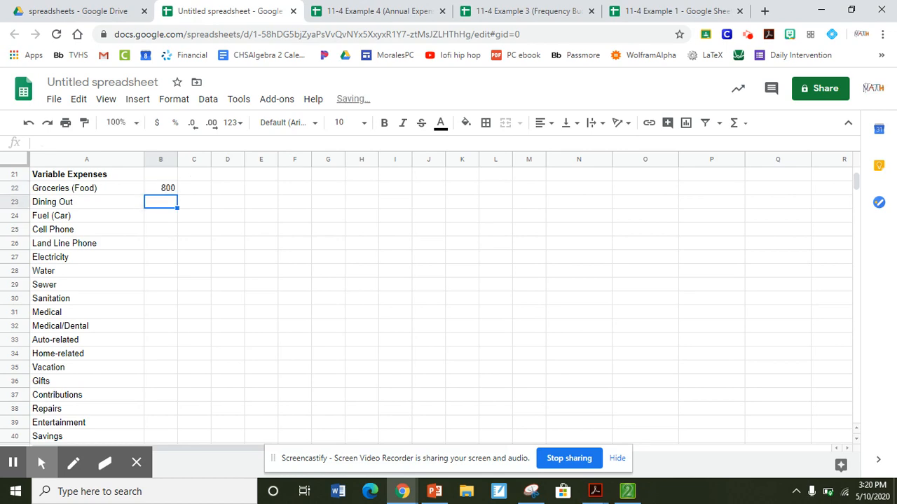
pyautogui.click(174, 189)
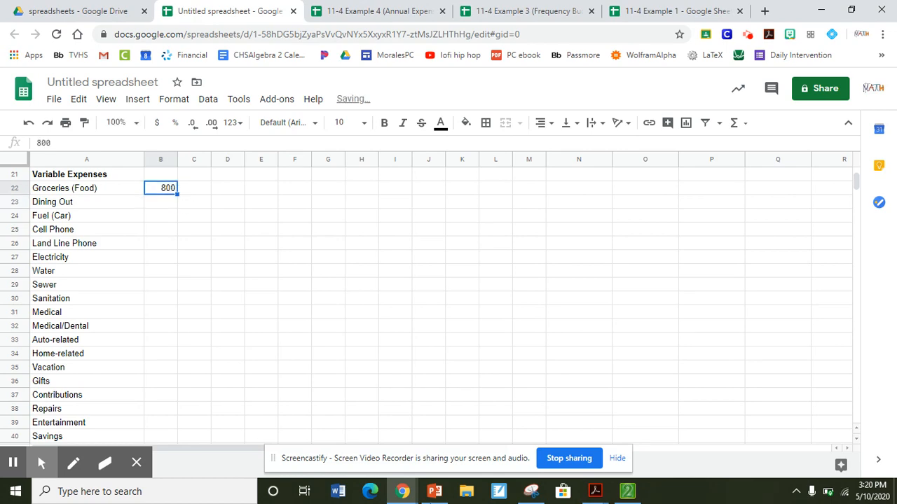
pyautogui.moveTo(177, 194); pyautogui.dragTo(536, 191)
# Enter 150 for Dining Out in B23 and fill the row through Dec.
pyautogui.click(159, 201)
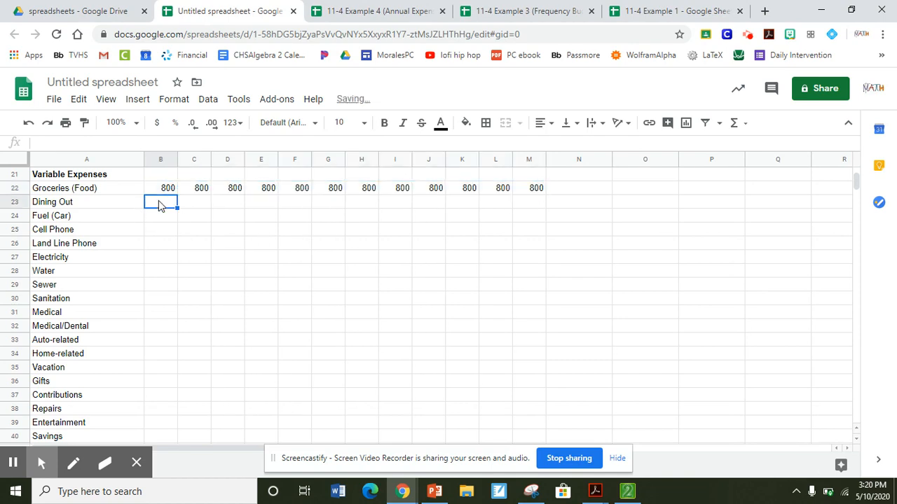
pyautogui.write('150')
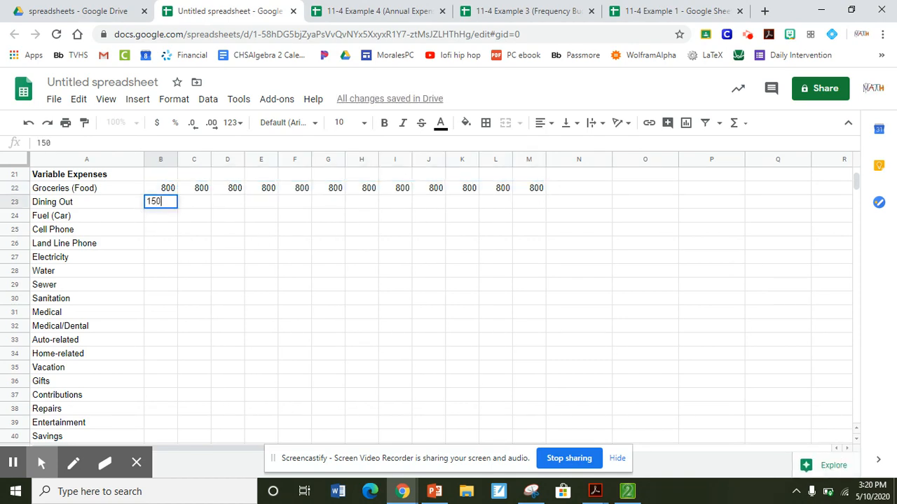
pyautogui.press('Return')
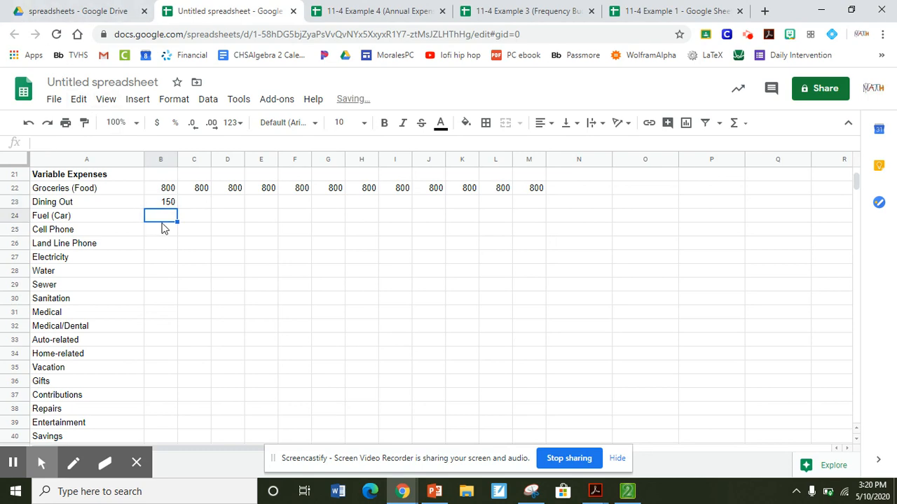
pyautogui.click(167, 193)
pyautogui.click(168, 204)
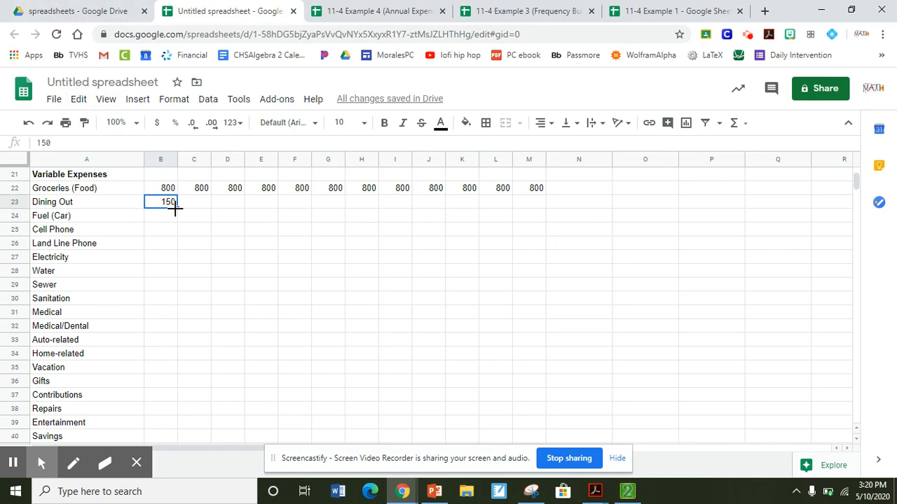
pyautogui.moveTo(176, 206); pyautogui.dragTo(526, 202)
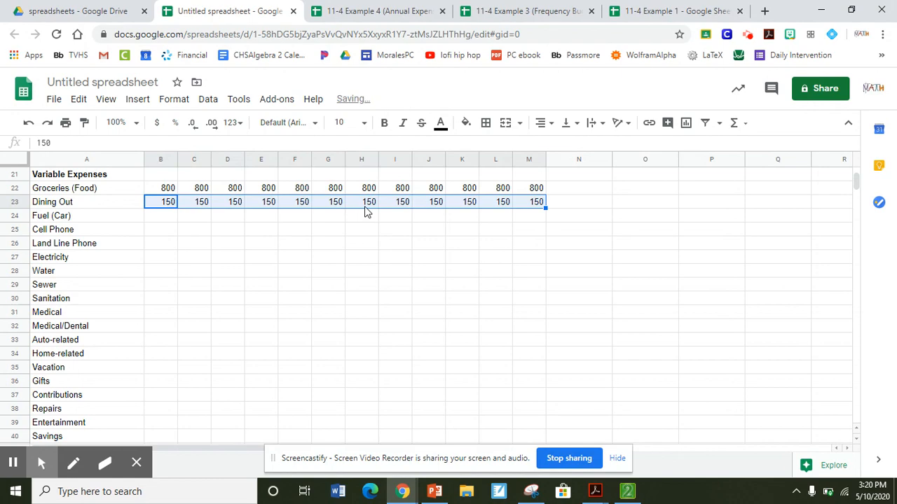
# Enter 160 for Fuel (Car) in B24 and fill the row through Dec.
pyautogui.click(159, 217)
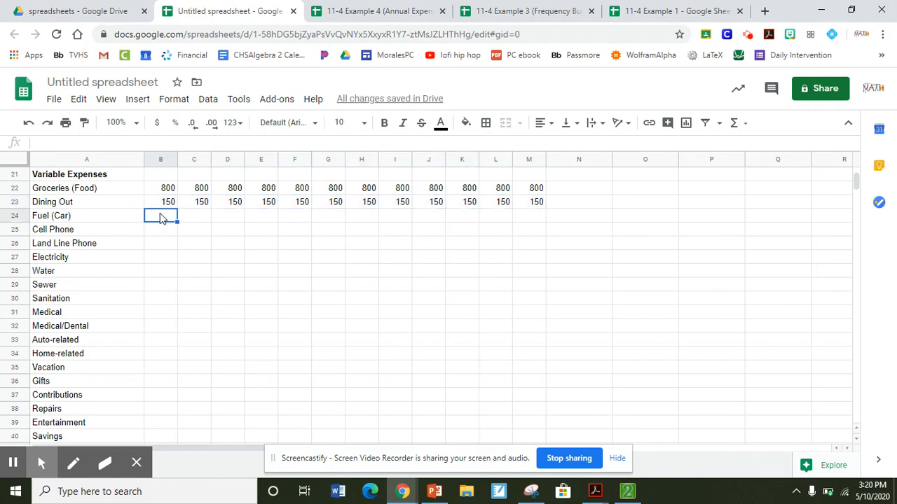
pyautogui.write('160')
pyautogui.press('Return')
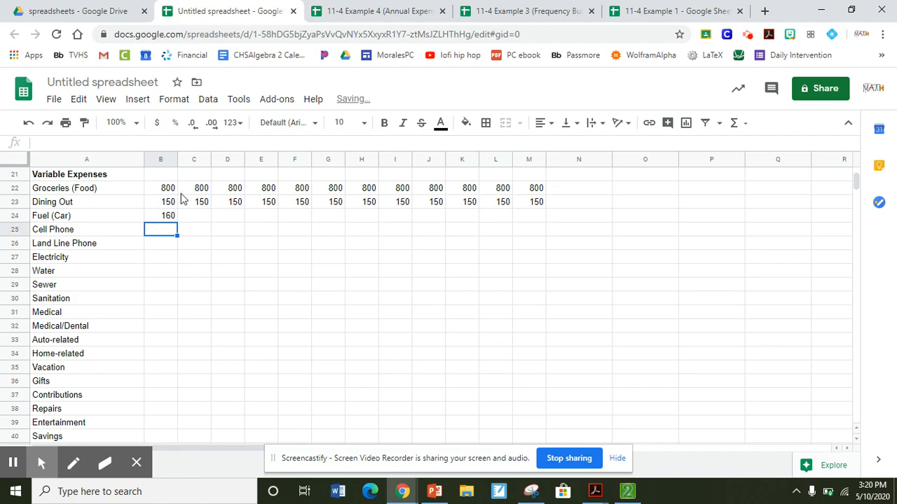
pyautogui.moveTo(172, 219); pyautogui.dragTo(526, 224)
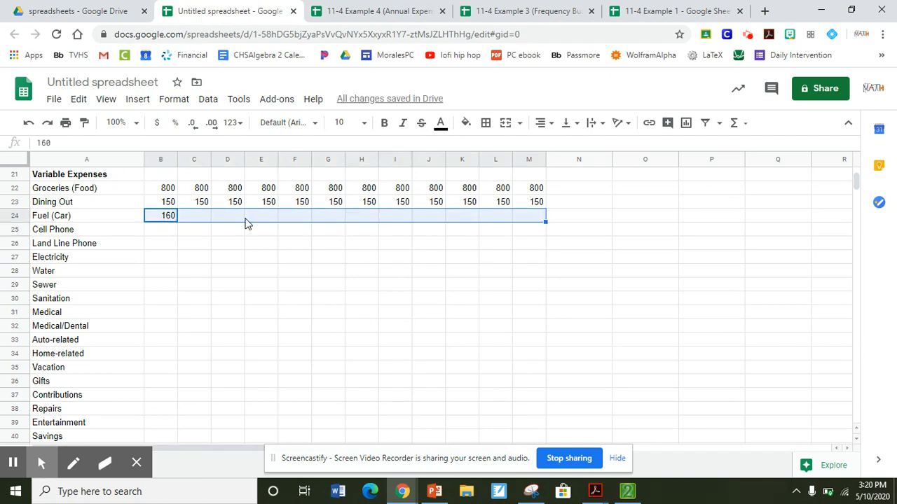
pyautogui.click(138, 218)
pyautogui.click(175, 220)
pyautogui.moveTo(177, 220); pyautogui.dragTo(538, 220)
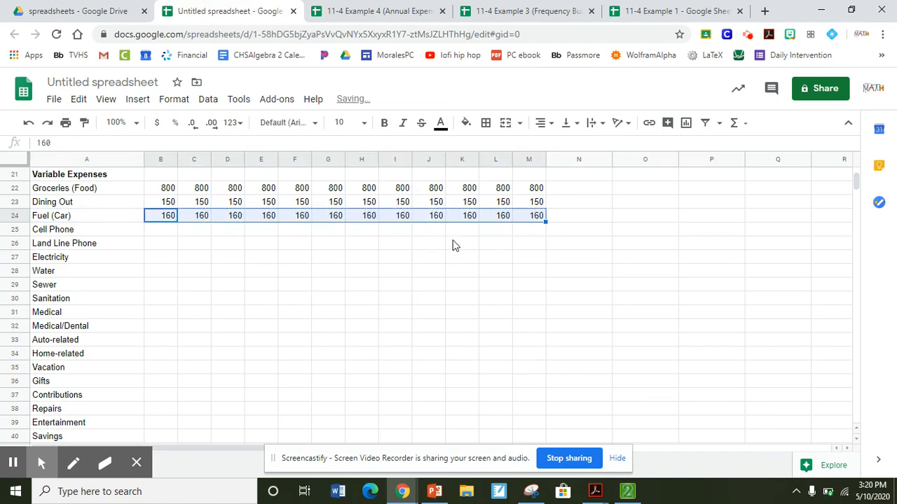
# Enter 120 for Cell Phone in B25 and fill the row through Dec.
pyautogui.click(172, 234)
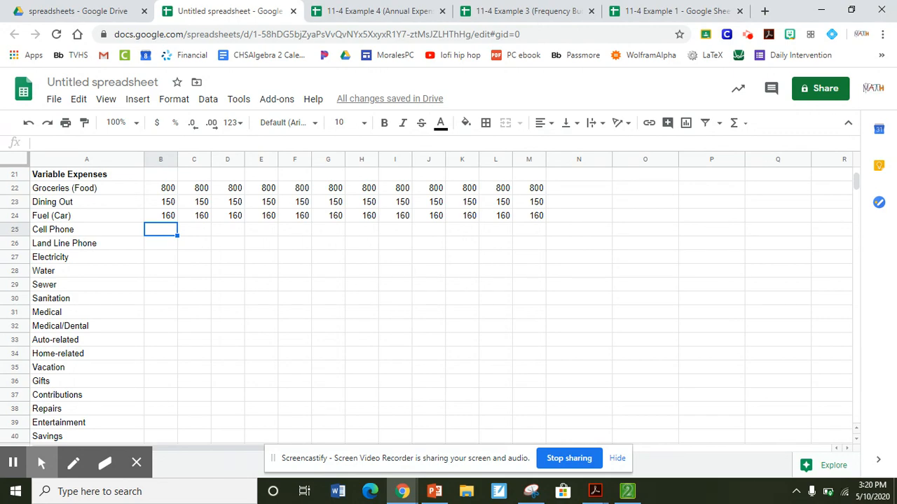
pyautogui.write('120')
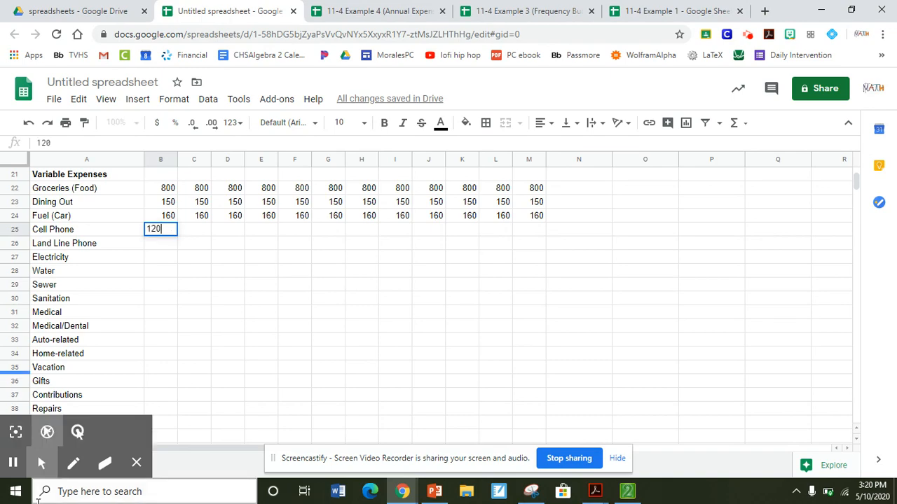
pyautogui.press('Return')
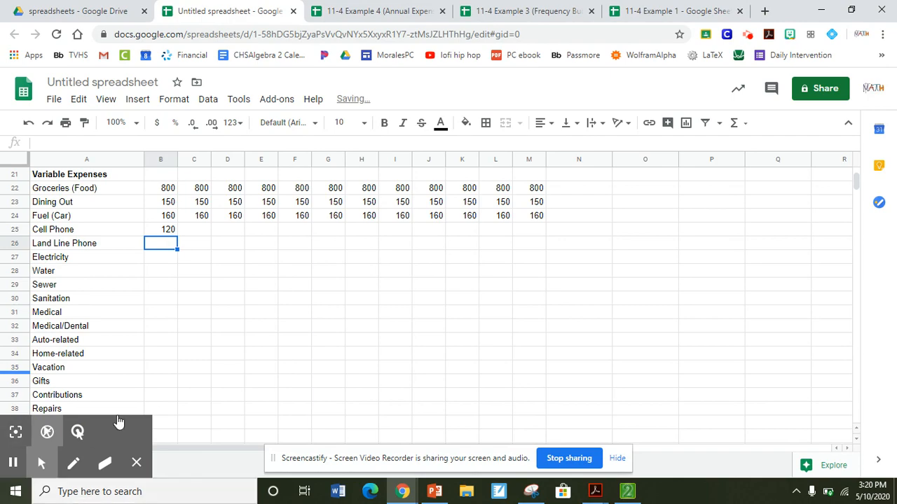
pyautogui.click(167, 222)
pyautogui.click(171, 233)
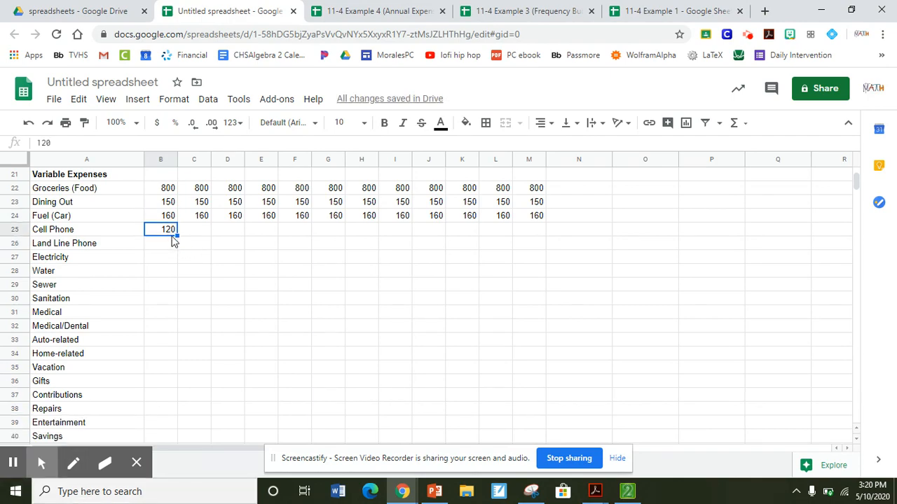
pyautogui.moveTo(179, 236); pyautogui.dragTo(537, 234)
# Enter 80 for Electricity in B27 and fill the row through Dec.
pyautogui.click(168, 244)
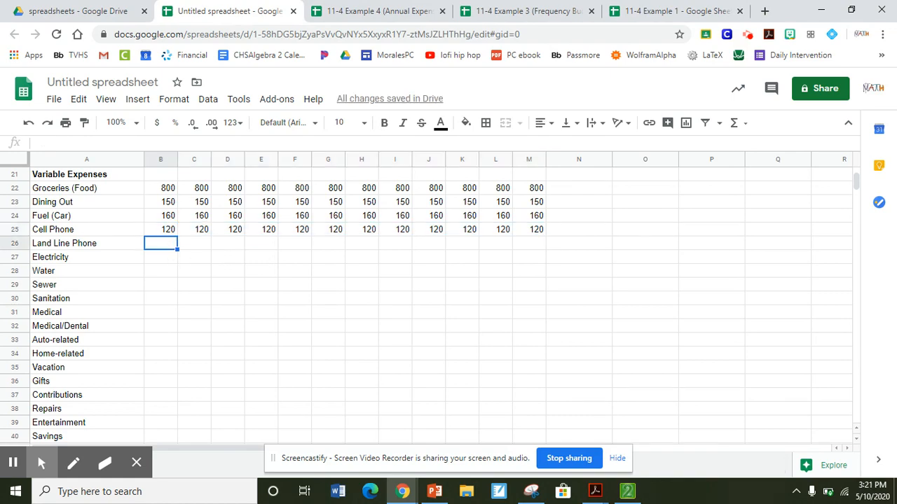
pyautogui.click(169, 258)
pyautogui.write('80')
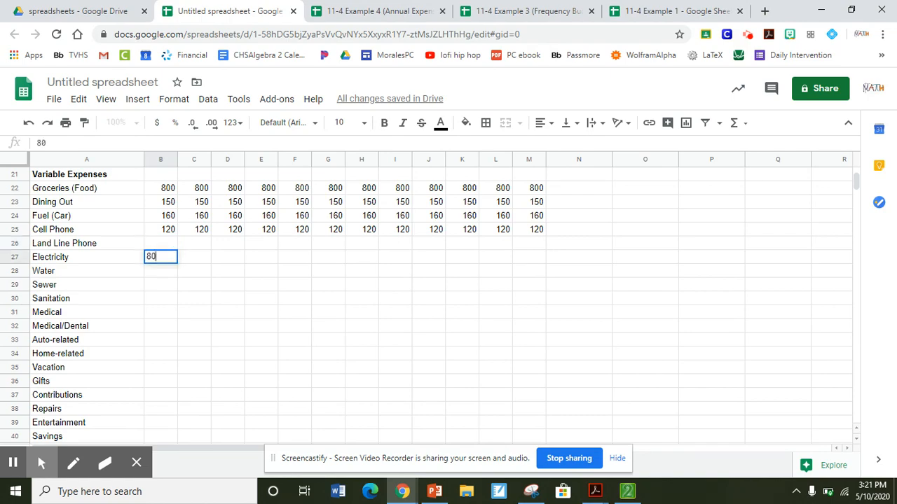
pyautogui.press('Return')
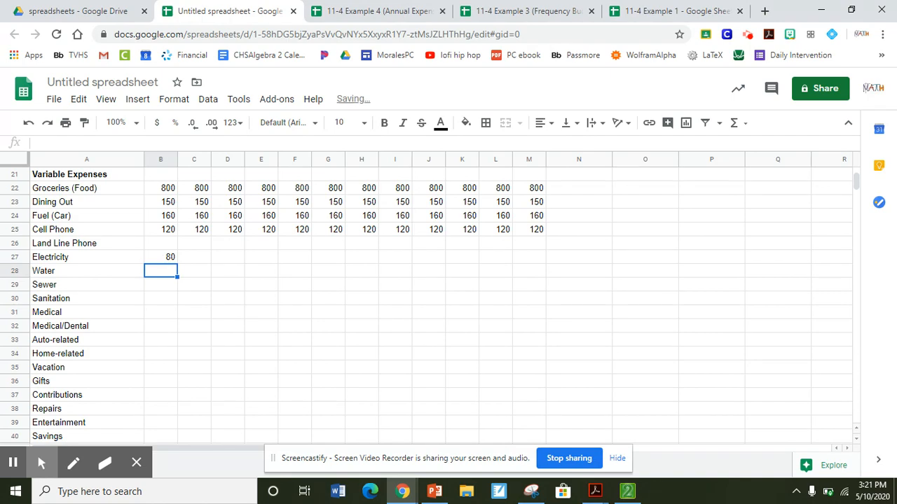
pyautogui.click(171, 259)
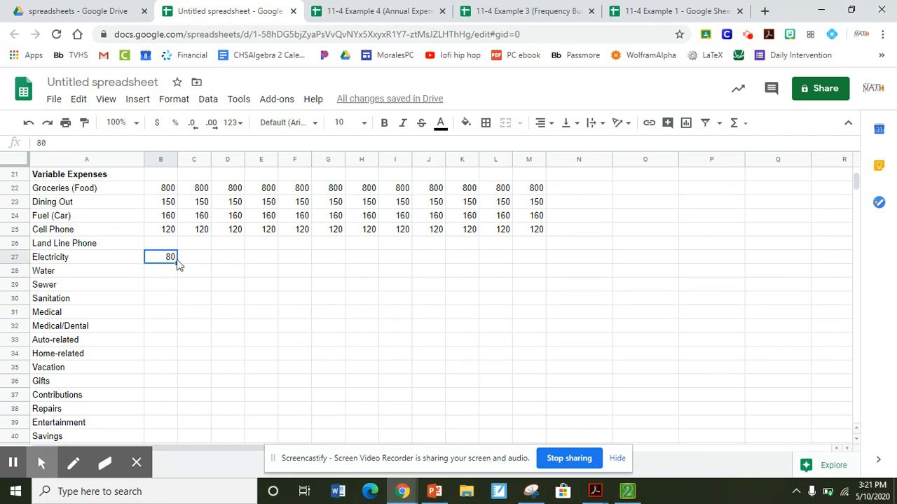
pyautogui.moveTo(177, 263); pyautogui.dragTo(525, 254)
# Enter 30 for Water in B28 and fill the row through Dec.
pyautogui.click(162, 266)
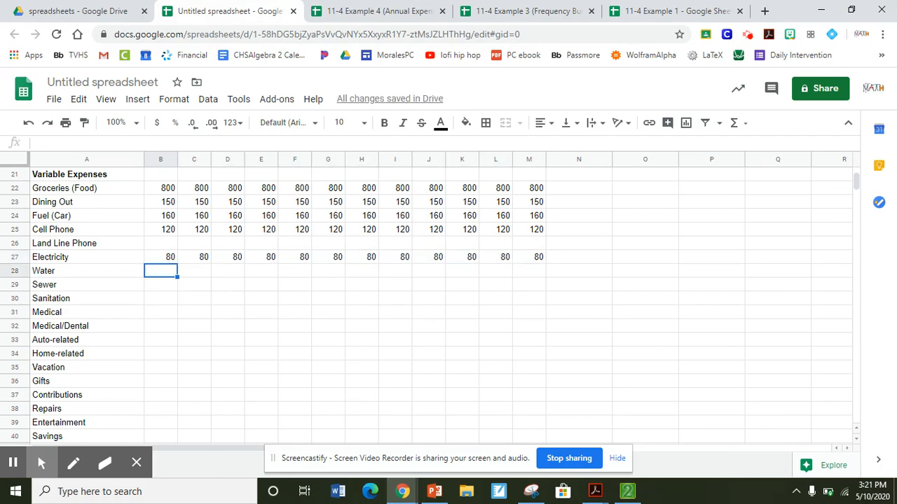
pyautogui.write('30')
pyautogui.press('Return')
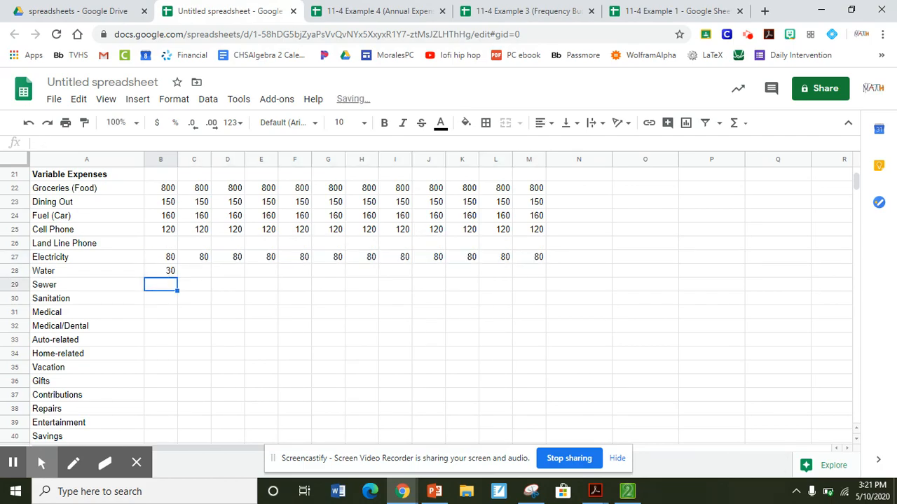
pyautogui.click(162, 274)
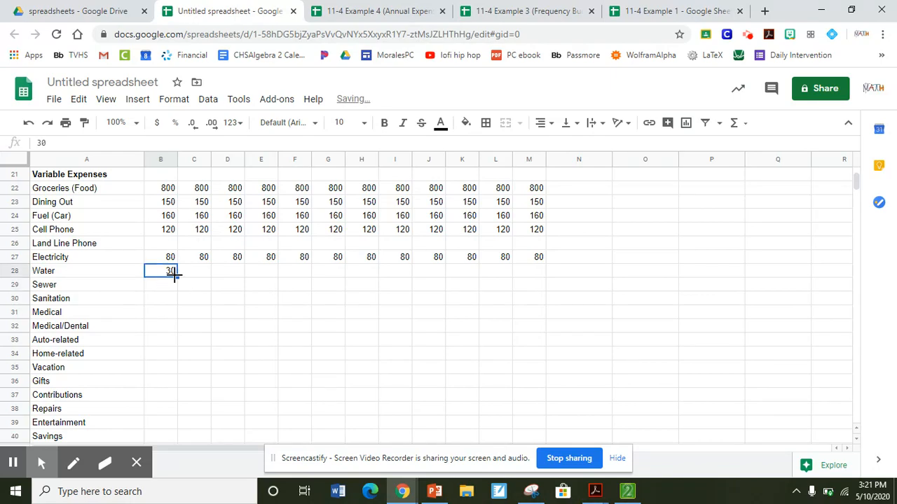
pyautogui.moveTo(178, 278); pyautogui.dragTo(540, 279)
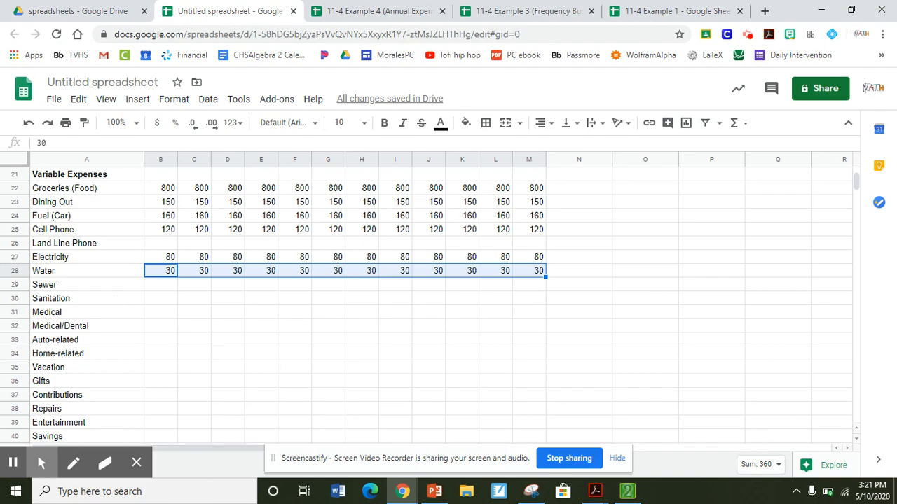
# Enter a Medical/Dental amount of 600 in row 32 under Dec.
pyautogui.click(138, 329)
pyautogui.click(168, 329)
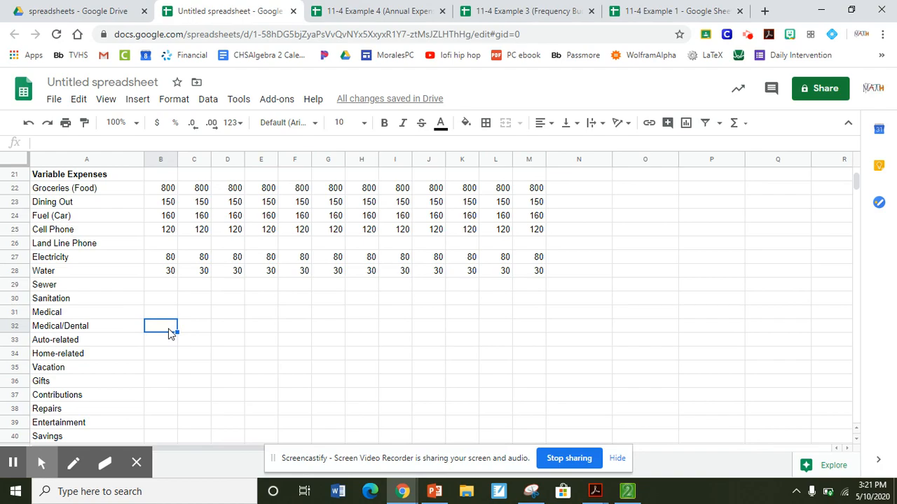
pyautogui.press('Right')
pyautogui.press('Right')
pyautogui.press('Right')
pyautogui.press('Right')
pyautogui.press('Right')
pyautogui.press('Right')
pyautogui.press('Right')
pyautogui.press('Right')
pyautogui.press('Right')
pyautogui.press('Right')
pyautogui.press('Right')
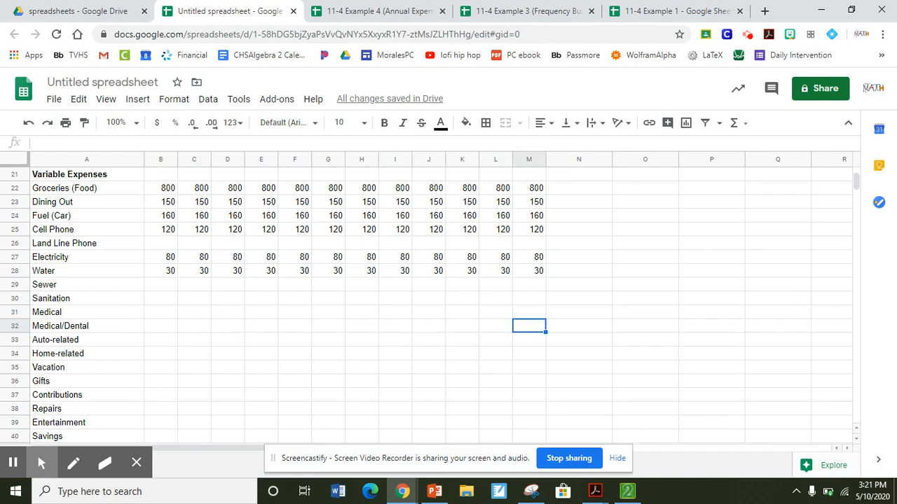
pyautogui.write('600')
pyautogui.press('Return')
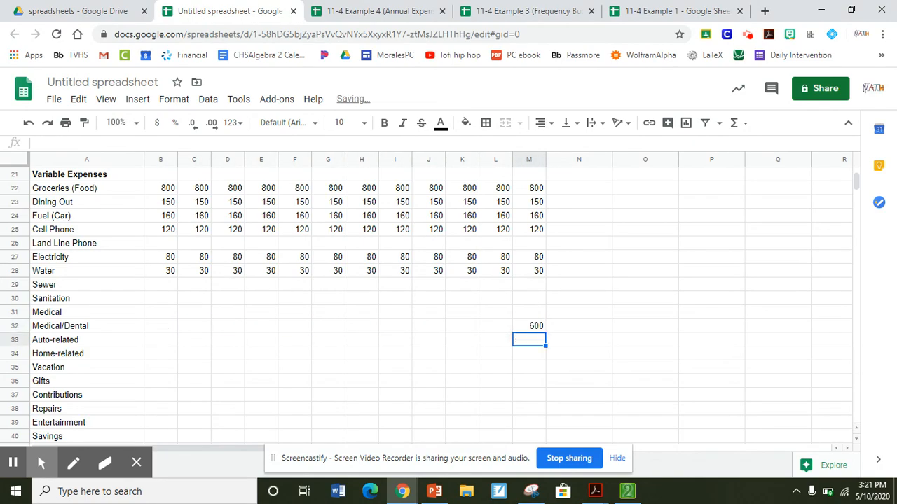
# Enter an Auto-related expense of 700 under Oct in K33.
pyautogui.press('Left')
pyautogui.press('Left')
pyautogui.press('Left')
pyautogui.press('Left')
pyautogui.press('Left')
pyautogui.press('Left')
pyautogui.press('Left')
pyautogui.press('Left')
pyautogui.press('Left')
pyautogui.press('Left')
pyautogui.press('Left')
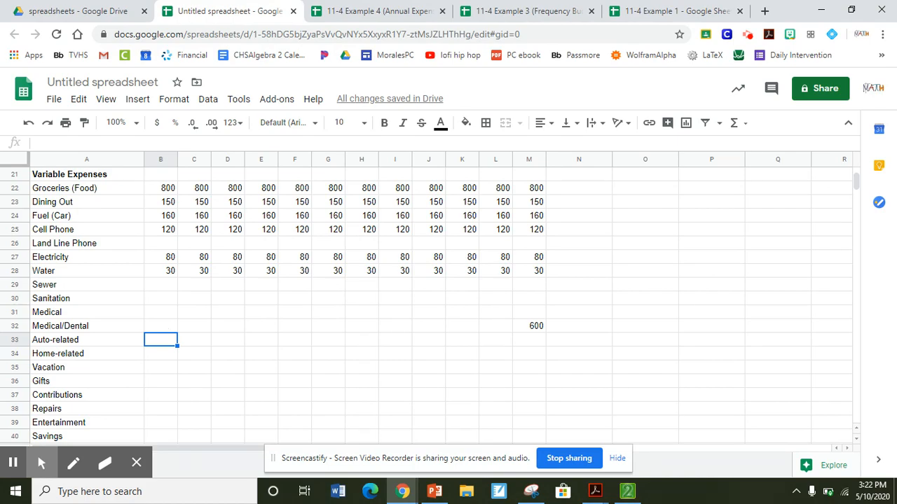
pyautogui.press('Right')
pyautogui.press('Right')
pyautogui.press('Right')
pyautogui.press('Right')
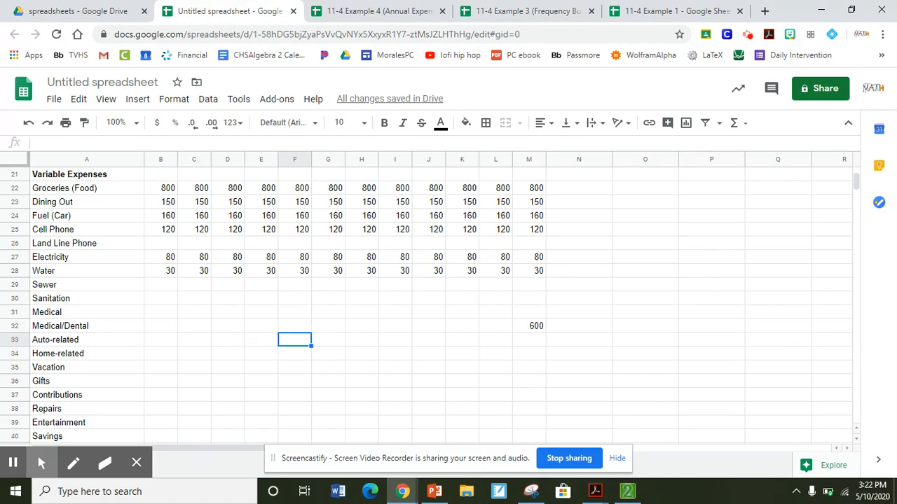
pyautogui.press('Right')
pyautogui.press('Right')
pyautogui.press('Right')
pyautogui.press('Right')
pyautogui.press('Right')
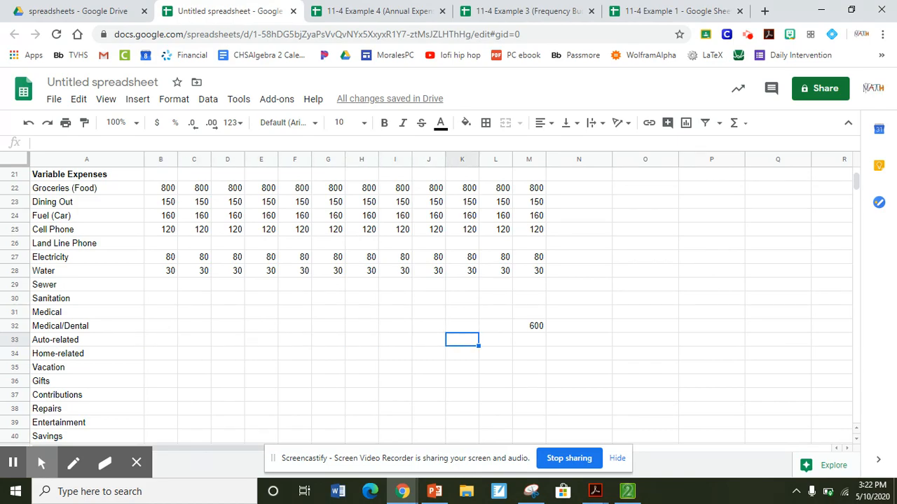
pyautogui.write('700')
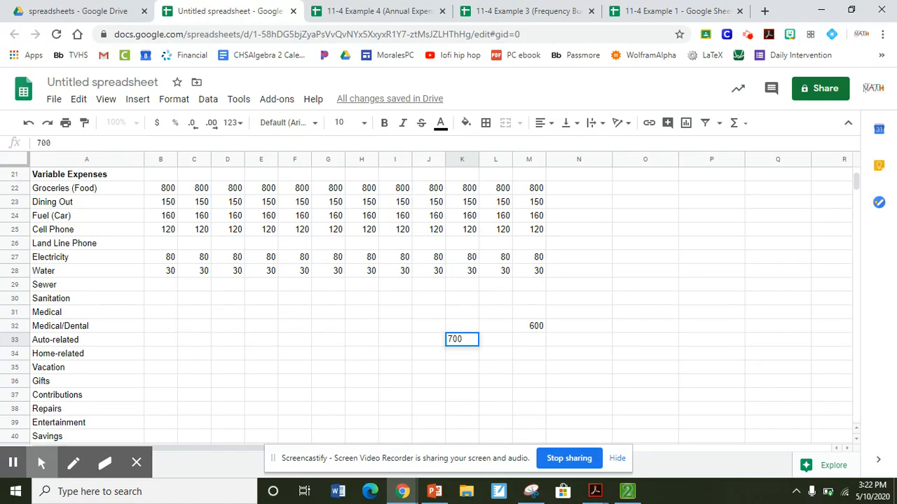
pyautogui.press('Return')
# Enter Home-related expenses of 250 under Apr in E34 and 250 under Aug in I34.
pyautogui.press('Left')
pyautogui.press('Left')
pyautogui.press('Left')
pyautogui.press('Left')
pyautogui.press('Left')
pyautogui.press('Left')
pyautogui.press('Left')
pyautogui.press('Left')
pyautogui.press('Left')
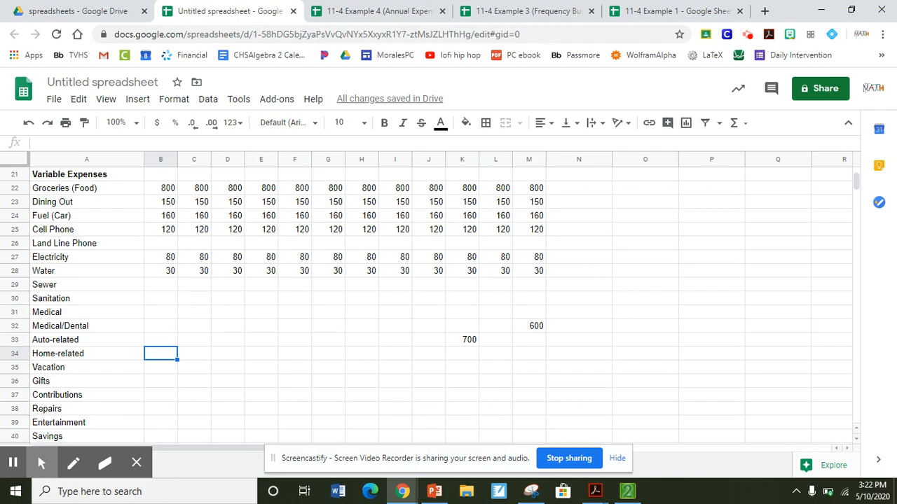
pyautogui.press('Tab')
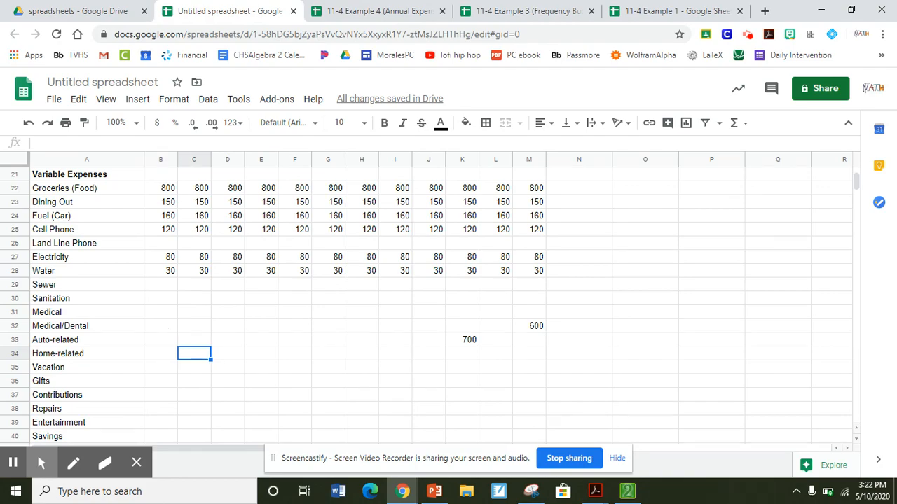
pyautogui.press('Tab')
pyautogui.press('Tab')
pyautogui.write('250')
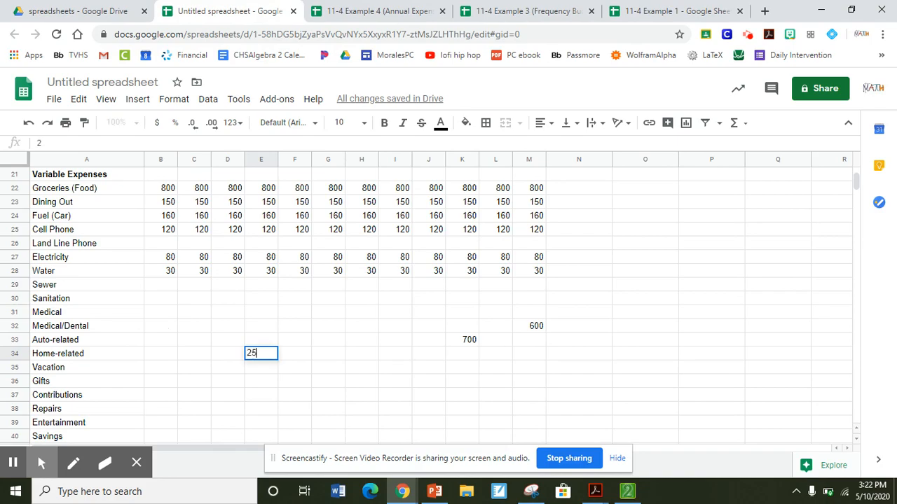
pyautogui.press('Tab')
pyautogui.press('Tab')
pyautogui.press('Tab')
pyautogui.press('Tab')
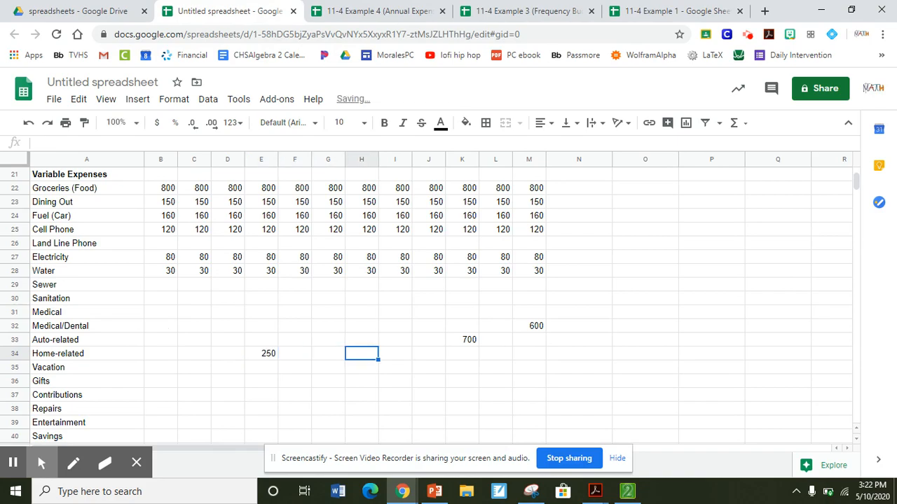
pyautogui.write('250')
pyautogui.press('Return')
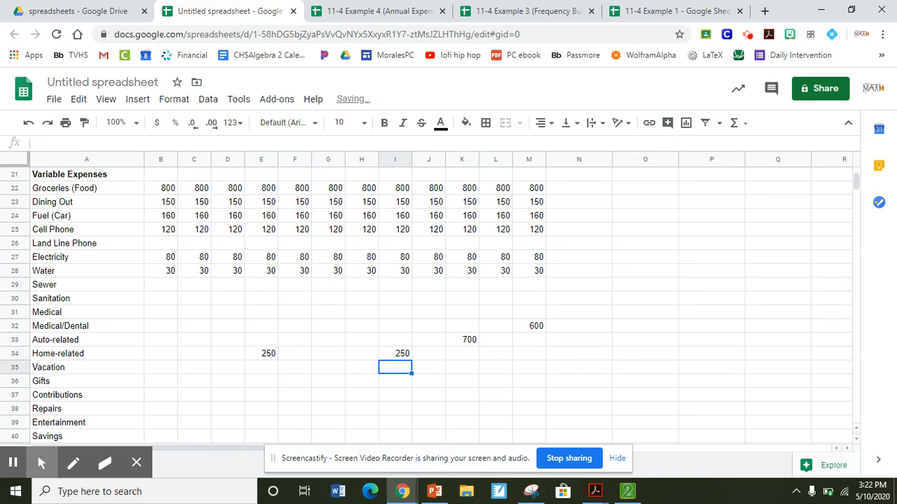
# Enter a Vacation expense of 1200 under Jul in H35.
pyautogui.press('Left')
pyautogui.press('Left')
pyautogui.press('Left')
pyautogui.press('Left')
pyautogui.press('Left')
pyautogui.press('Left')
pyautogui.press('Left')
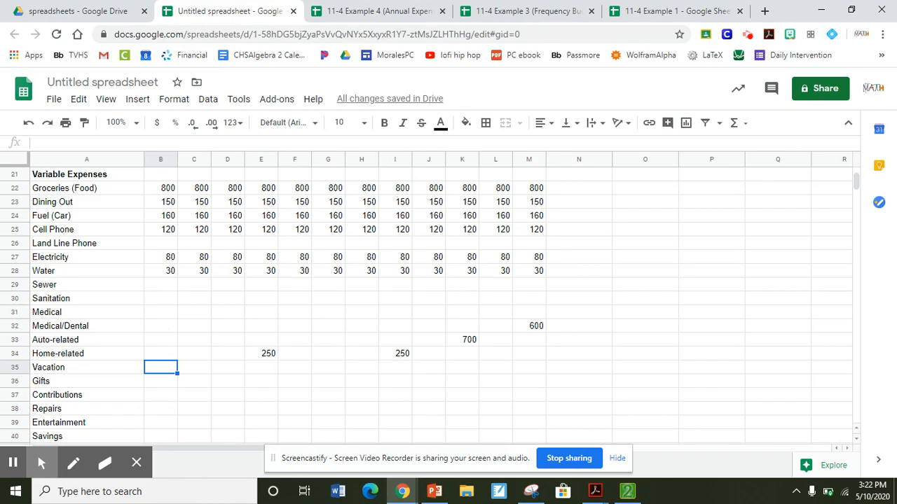
pyautogui.press('Tab')
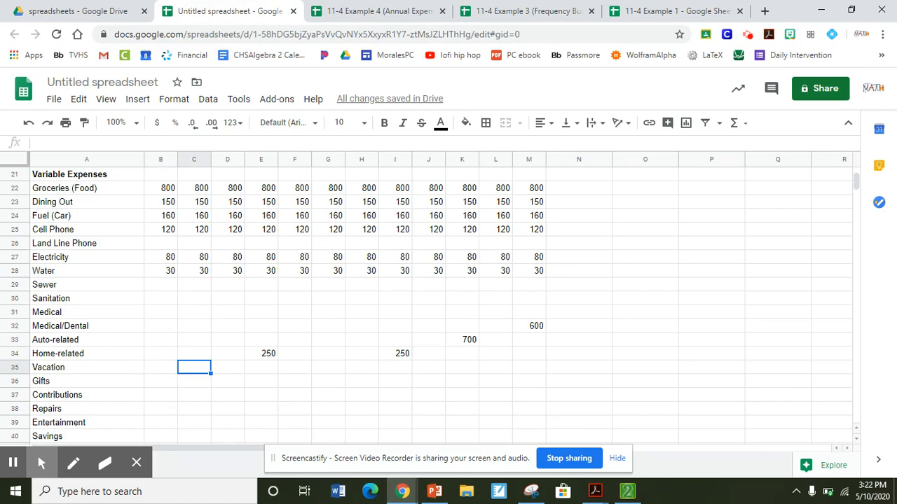
pyautogui.press('Tab')
pyautogui.press('Tab')
pyautogui.press('Tab')
pyautogui.press('Tab')
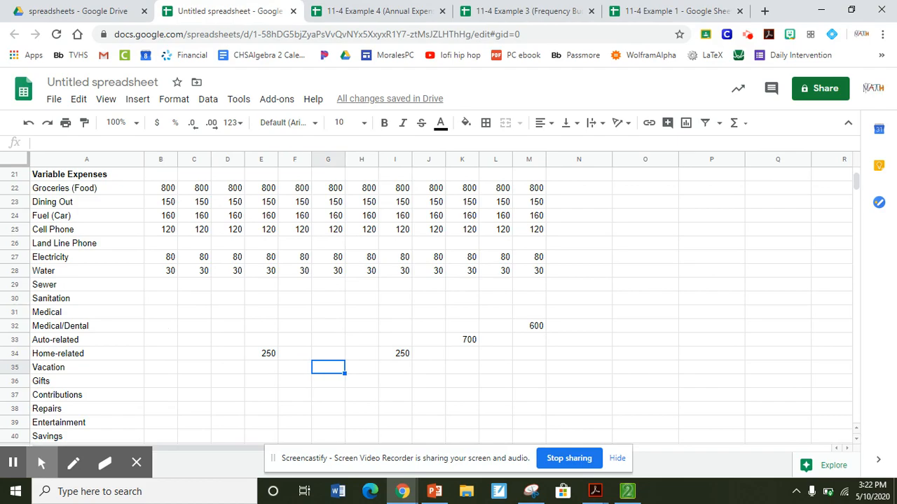
pyautogui.press('Tab')
pyautogui.write('1200')
pyautogui.press('Return')
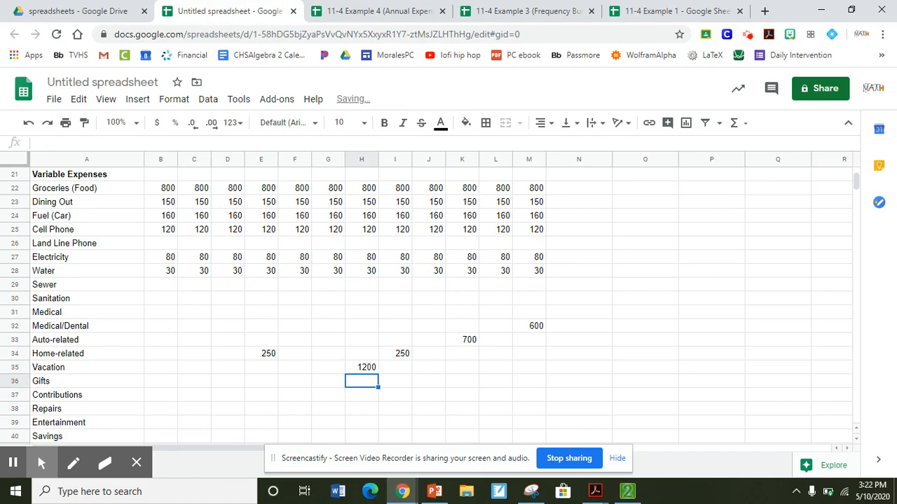
# Enter Gifts expenses of 200 under Feb in C36 and 200 under Nov in L36.
pyautogui.press('Left')
pyautogui.press('Left')
pyautogui.press('Left')
pyautogui.press('Left')
pyautogui.press('Left')
pyautogui.press('Left')
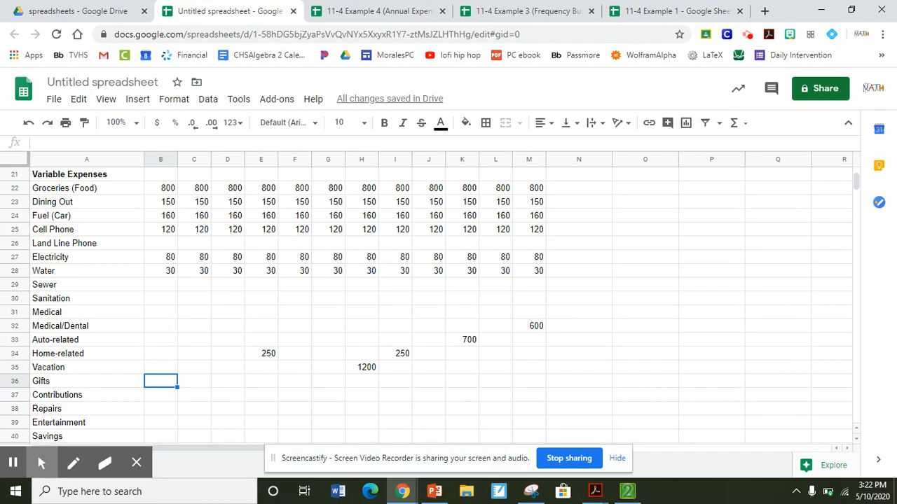
pyautogui.press('Right')
pyautogui.write('200')
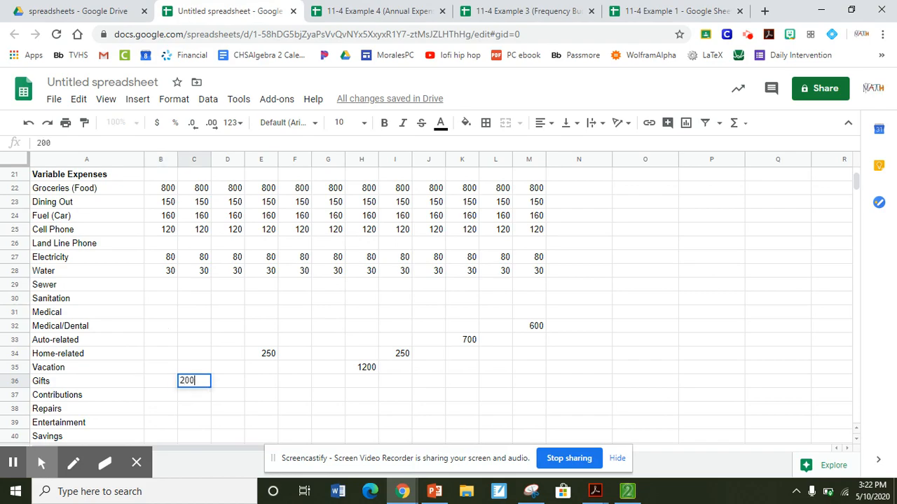
pyautogui.press('Right')
pyautogui.press('Right')
pyautogui.press('Right')
pyautogui.press('Right')
pyautogui.press('Right')
pyautogui.press('Right')
pyautogui.press('Right')
pyautogui.press('Right')
pyautogui.press('Right')
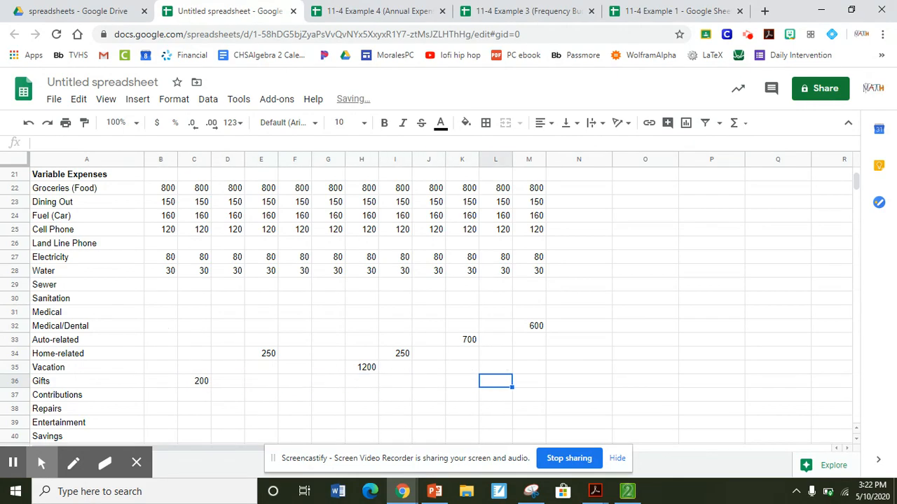
pyautogui.write('200')
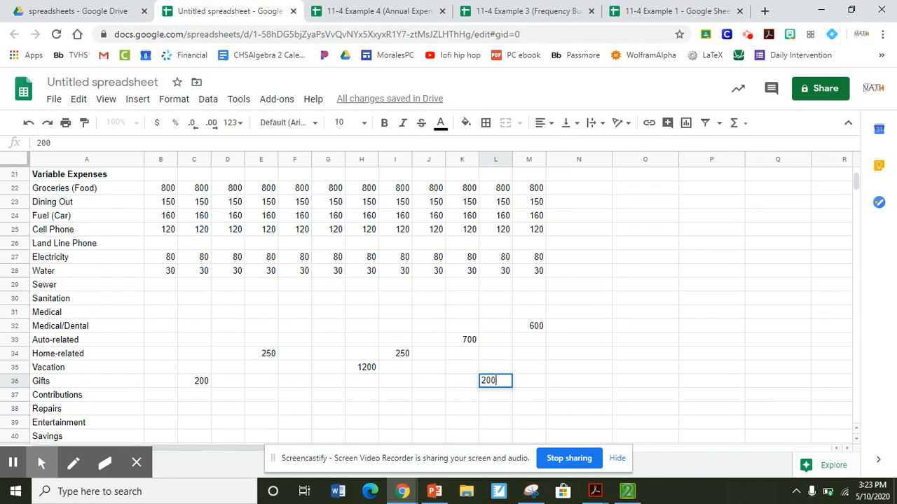
pyautogui.press('Return')
# Enter a Contributions expense of 400 under May in F37.
pyautogui.press('Left')
pyautogui.press('Left')
pyautogui.press('Left')
pyautogui.press('Left')
pyautogui.press('Left')
pyautogui.press('Left')
pyautogui.press('Left')
pyautogui.press('Left')
pyautogui.press('Left')
pyautogui.press('Left')
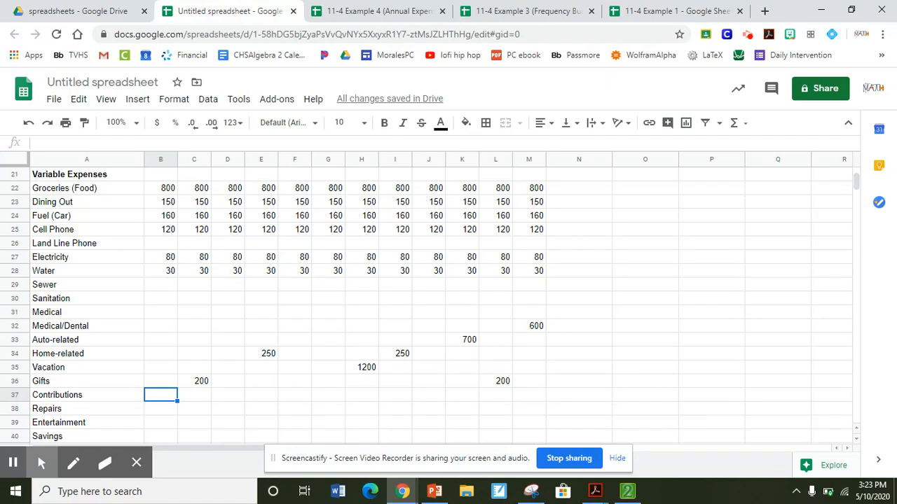
pyautogui.press('Right')
pyautogui.press('Right')
pyautogui.press('Right')
pyautogui.press('Right')
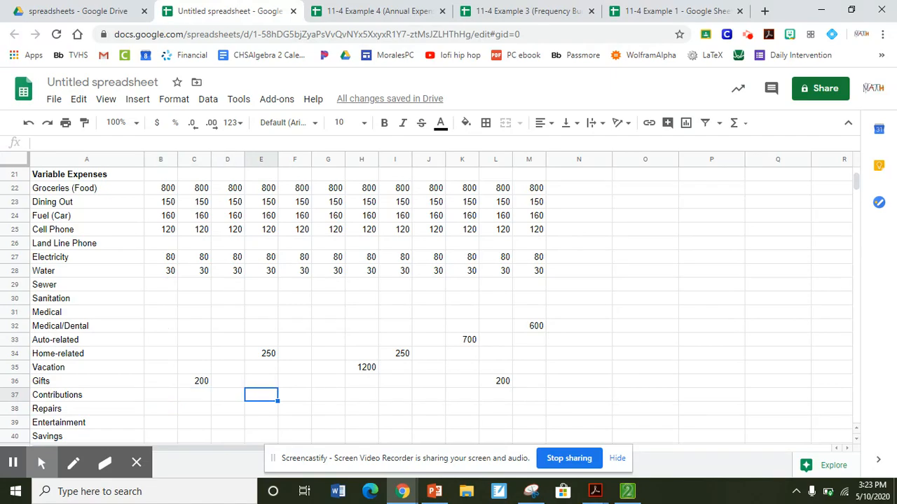
pyautogui.write('400')
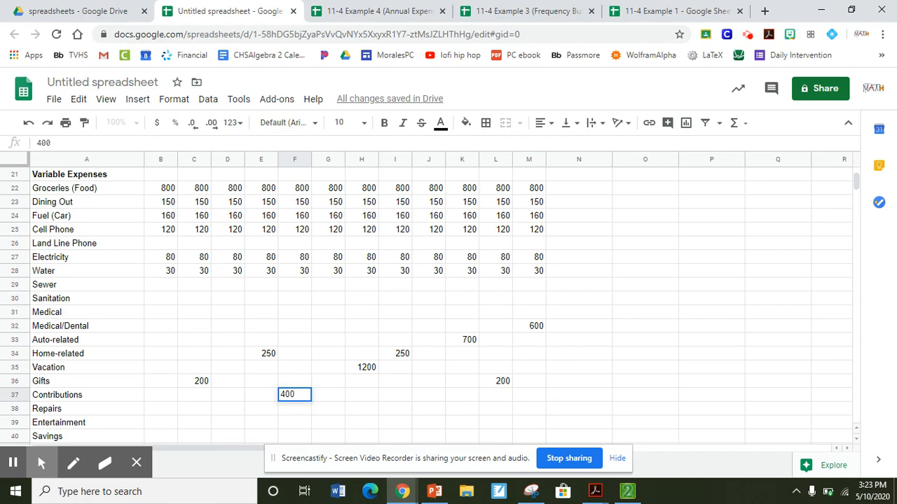
pyautogui.press('Return')
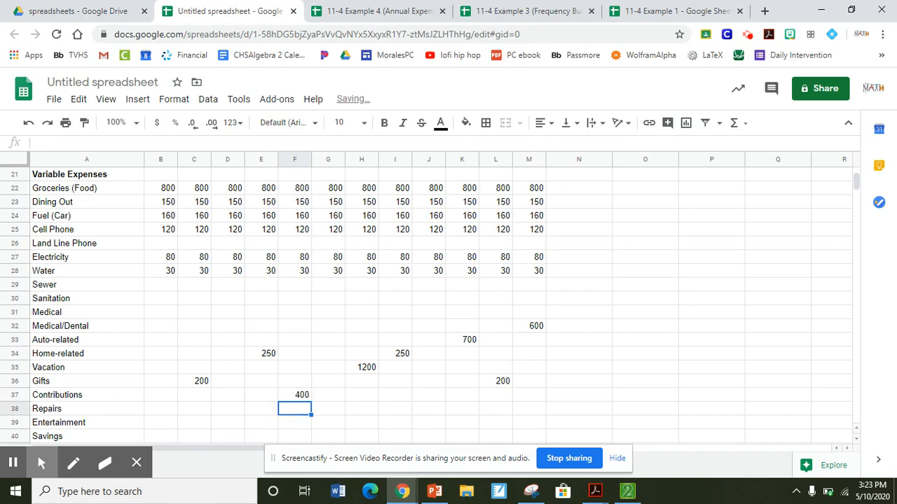
# Enter a Repairs expense of 600 under Oct in K38.
pyautogui.press('Left')
pyautogui.press('Left')
pyautogui.press('Left')
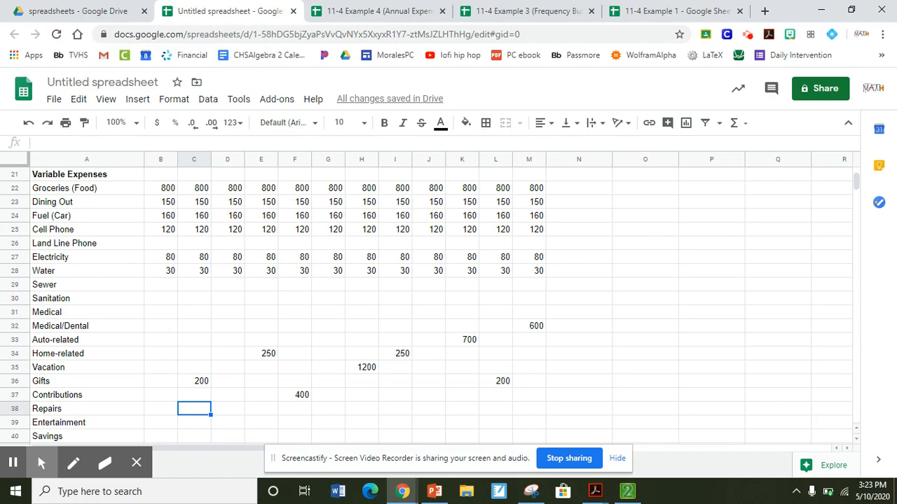
pyautogui.press('Right')
pyautogui.press('Right')
pyautogui.press('Right')
pyautogui.press('Right')
pyautogui.press('Right')
pyautogui.press('Right')
pyautogui.press('Right')
pyautogui.press('Right')
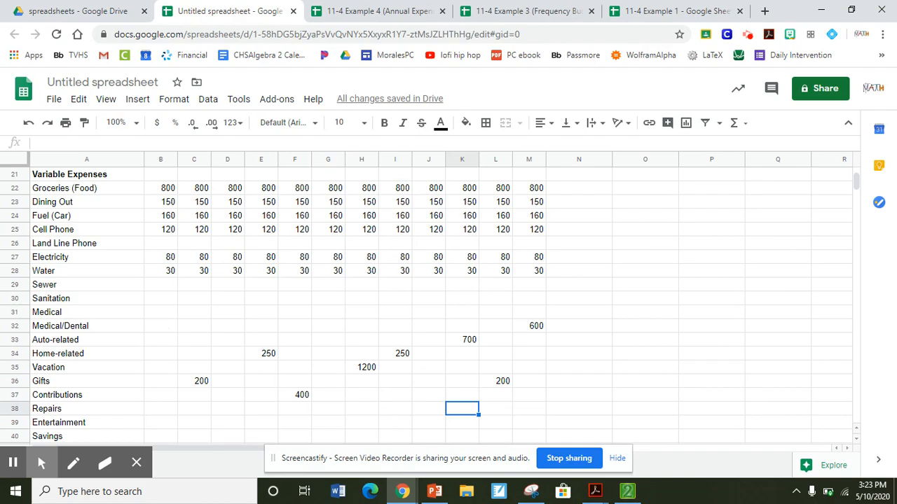
pyautogui.write('600')
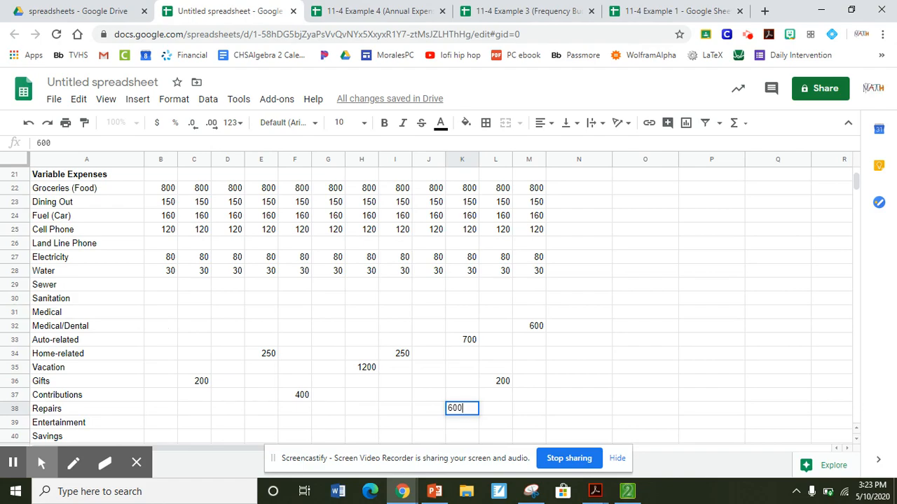
pyautogui.press('Return')
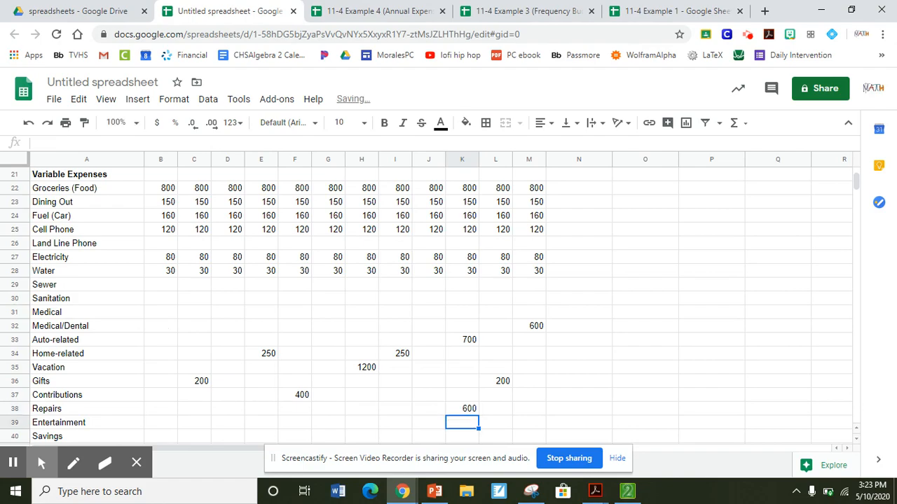
# Enter 200 for Entertainment in B39 and fill the row through Dec.
pyautogui.press('Left')
pyautogui.press('Left')
pyautogui.press('Left')
pyautogui.press('Left')
pyautogui.press('Left')
pyautogui.press('Left')
pyautogui.press('Left')
pyautogui.press('Left')
pyautogui.press('Left')
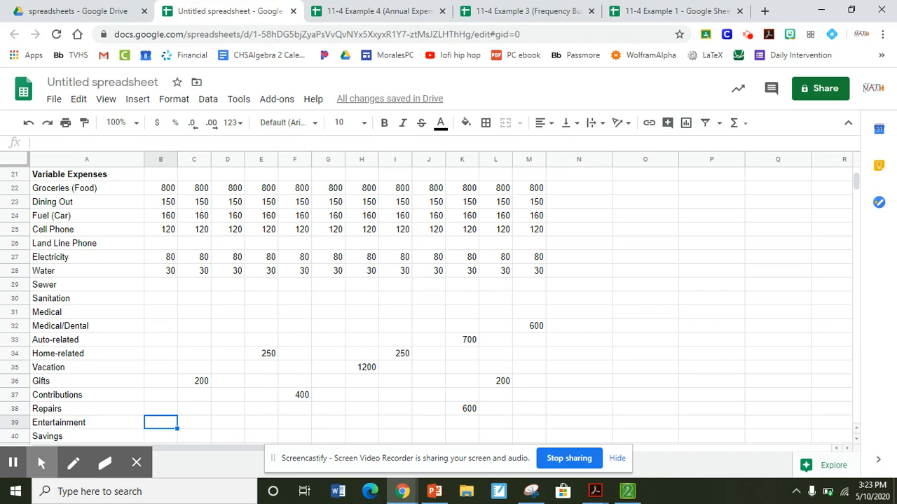
pyautogui.write('200')
pyautogui.press('Return')
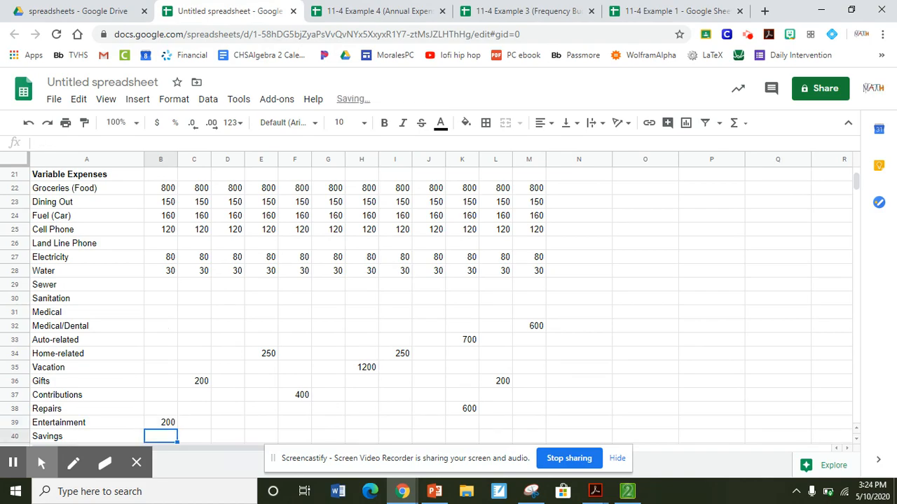
pyautogui.click(162, 423)
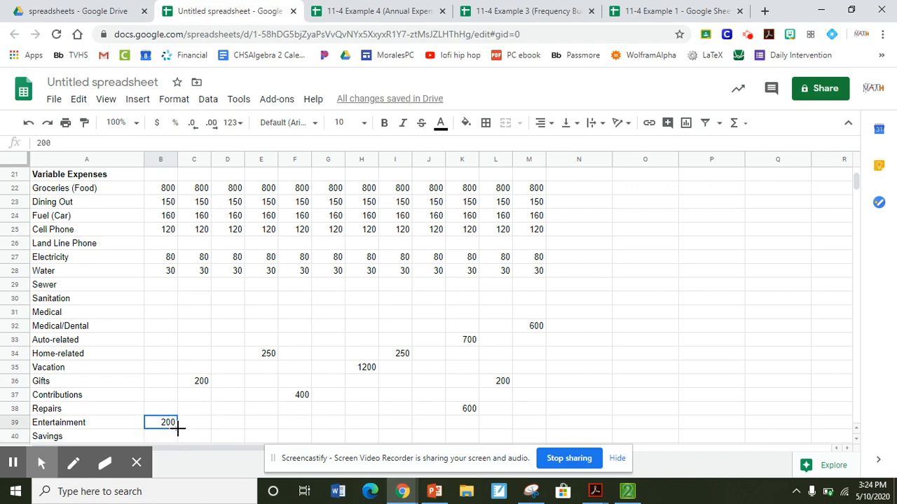
pyautogui.moveTo(177, 429); pyautogui.dragTo(539, 427)
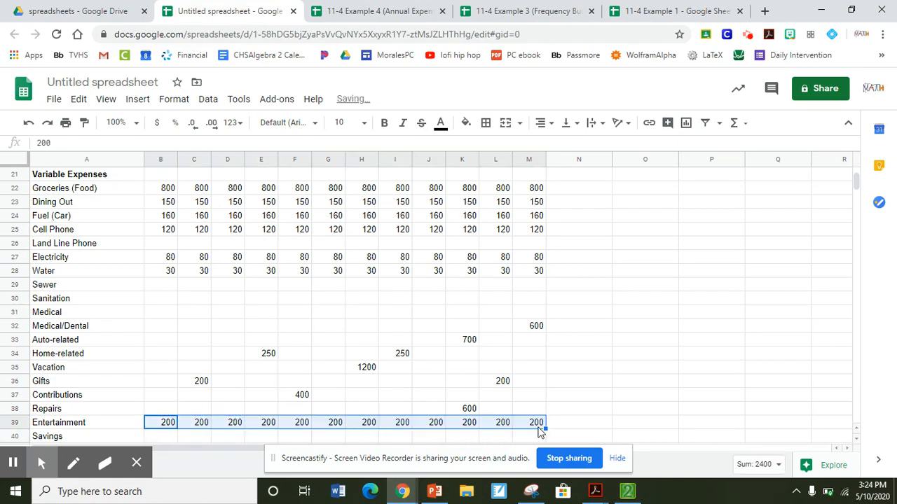
# Enter 300 for Savings in B40 and fill the row through Dec.
pyautogui.scroll(-1, 274, 413)
pyautogui.click(161, 416)
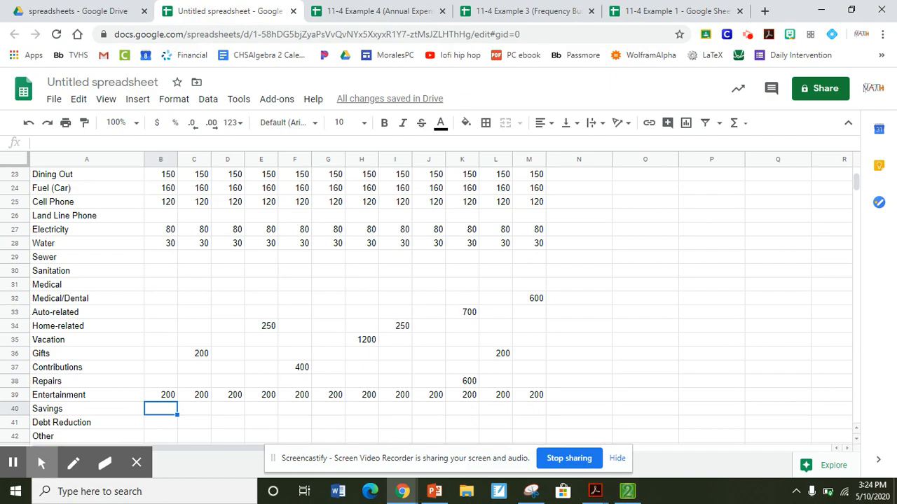
pyautogui.write('300')
pyautogui.press('Return')
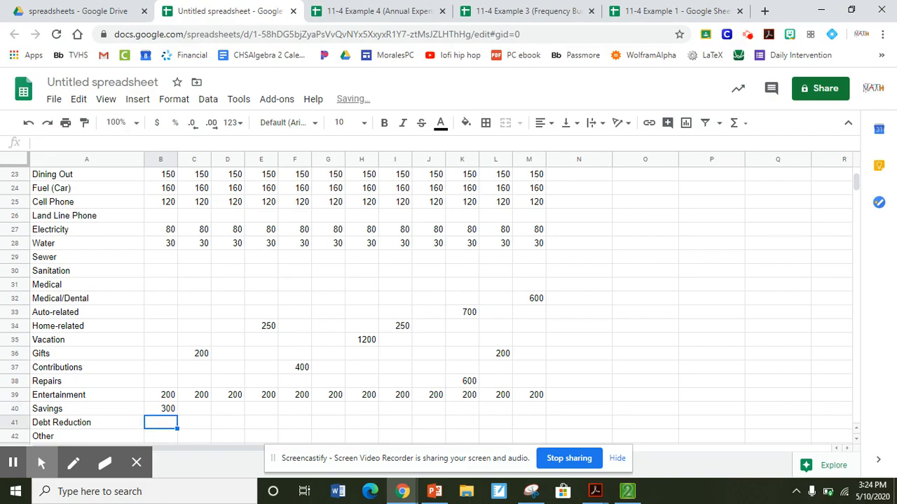
pyautogui.click(160, 414)
pyautogui.moveTo(174, 415); pyautogui.dragTo(538, 418)
# Enter 160 for Debt Reduction in B41 and fill the row through Dec.
pyautogui.click(171, 423)
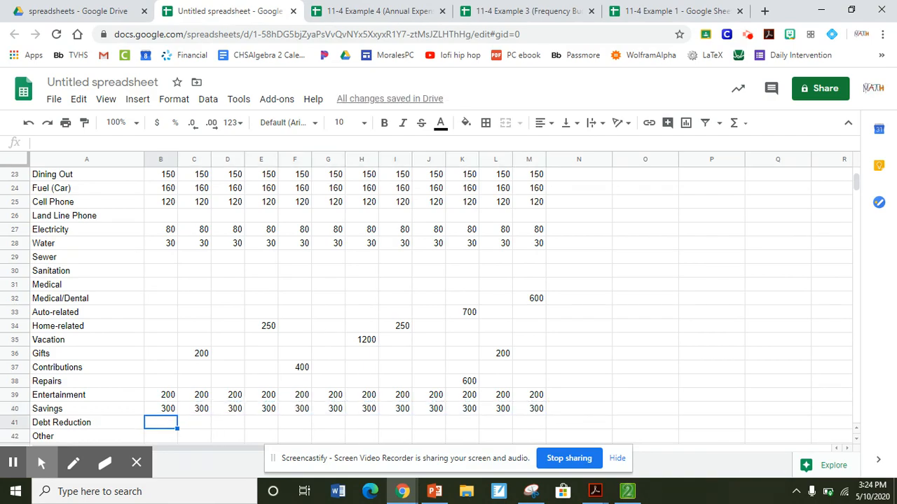
pyautogui.write('160')
pyautogui.press('Return')
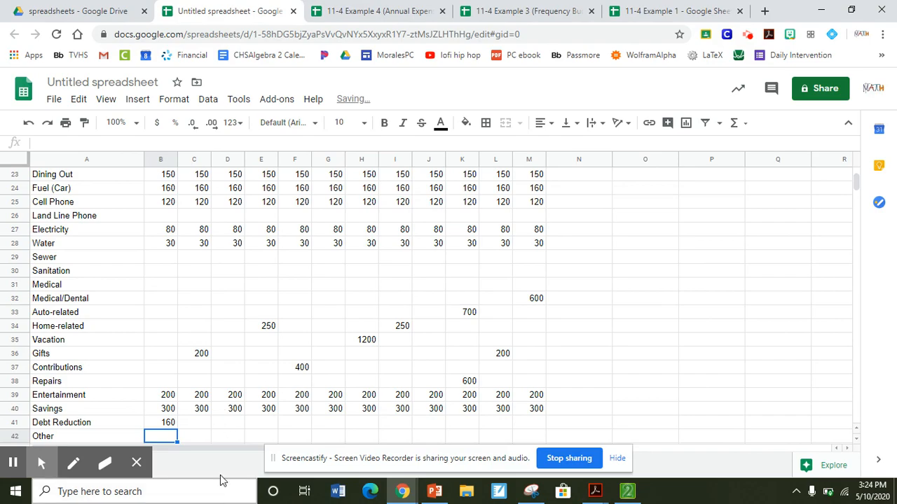
pyautogui.click(170, 423)
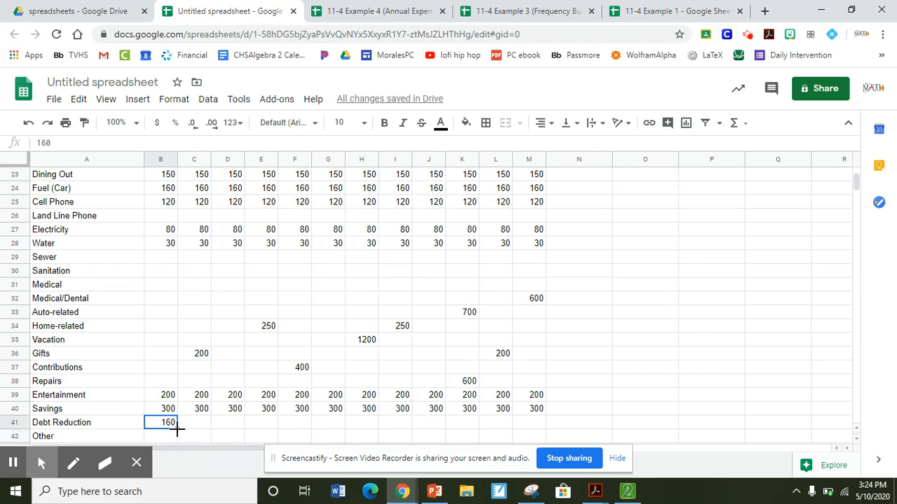
pyautogui.moveTo(176, 424); pyautogui.dragTo(527, 414)
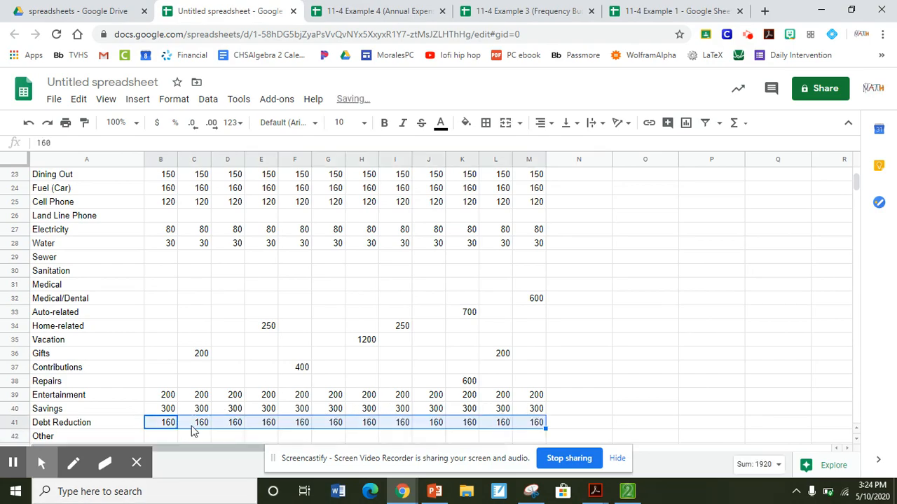
pyautogui.scroll(-1, 160, 372)
pyautogui.click(170, 374)
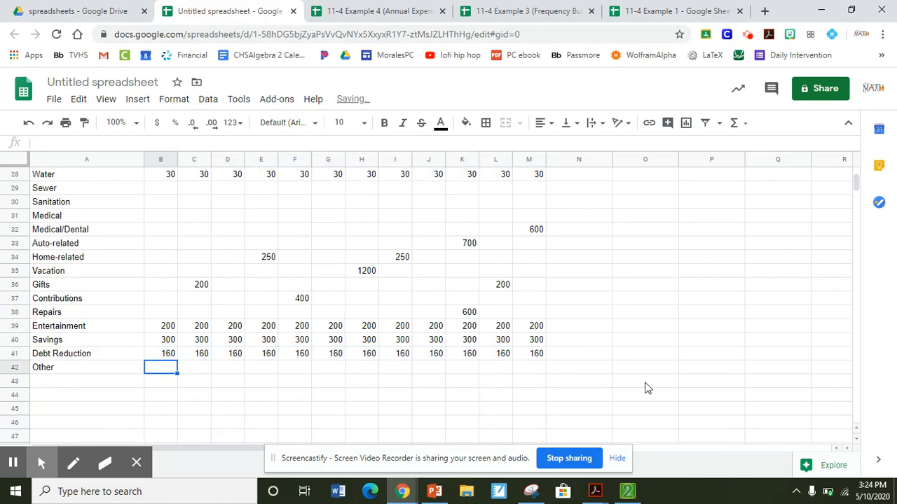
pyautogui.scroll(10, 168, 363)
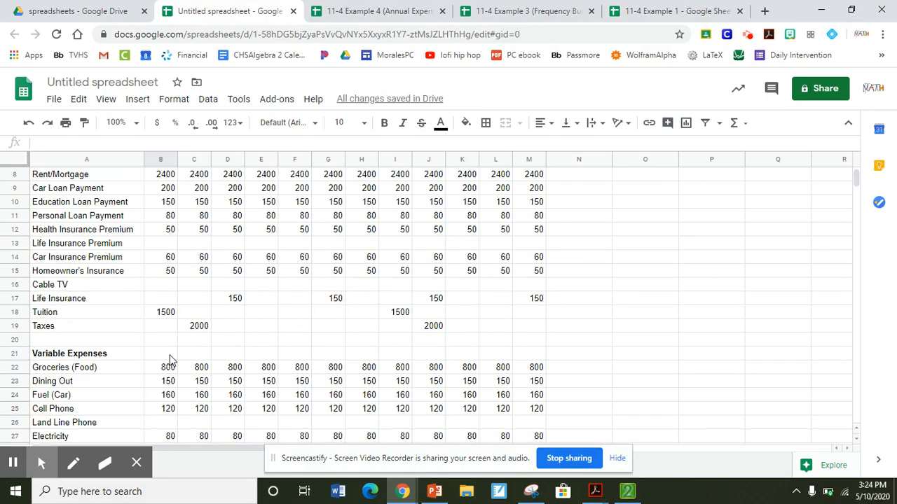